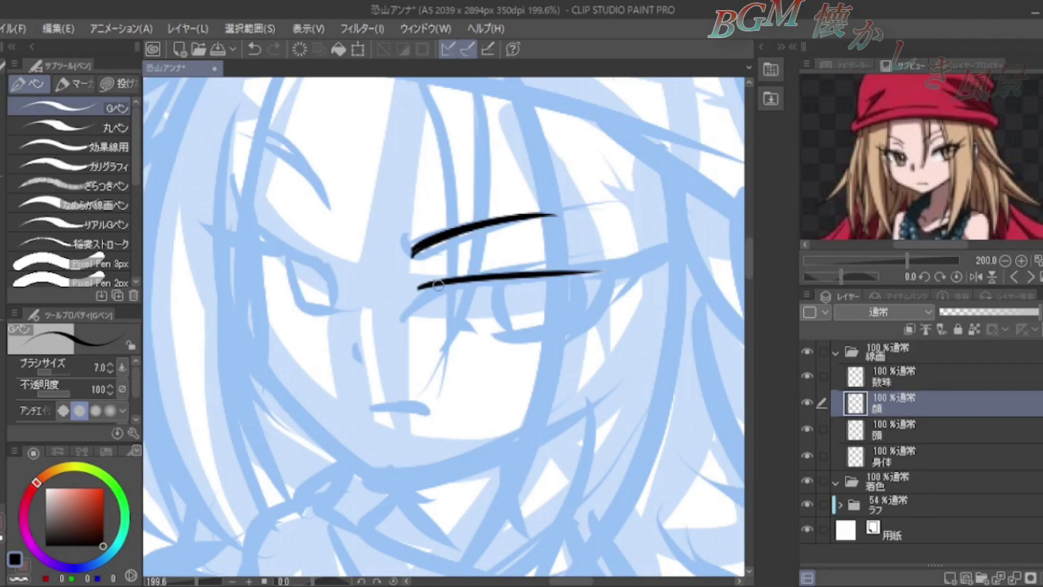
Ink the near eye's upper lash line and rounded iris over the rough sketch on the 顔 layer
{"action": "mouse_move", "coordinate": [544, 279]}
{"action": "left_mouse_down"}
{"action": "mouse_move", "coordinate": [607, 285]}
{"action": "mouse_move", "coordinate": [647, 257]}
{"action": "mouse_move", "coordinate": [612, 269]}
{"action": "mouse_move", "coordinate": [574, 324]}
{"action": "left_mouse_up"}
{"action": "left_click_drag", "start_coordinate": [445, 290], "coordinate": [608, 272]}
{"action": "left_click_drag", "start_coordinate": [489, 284], "coordinate": [527, 330]}
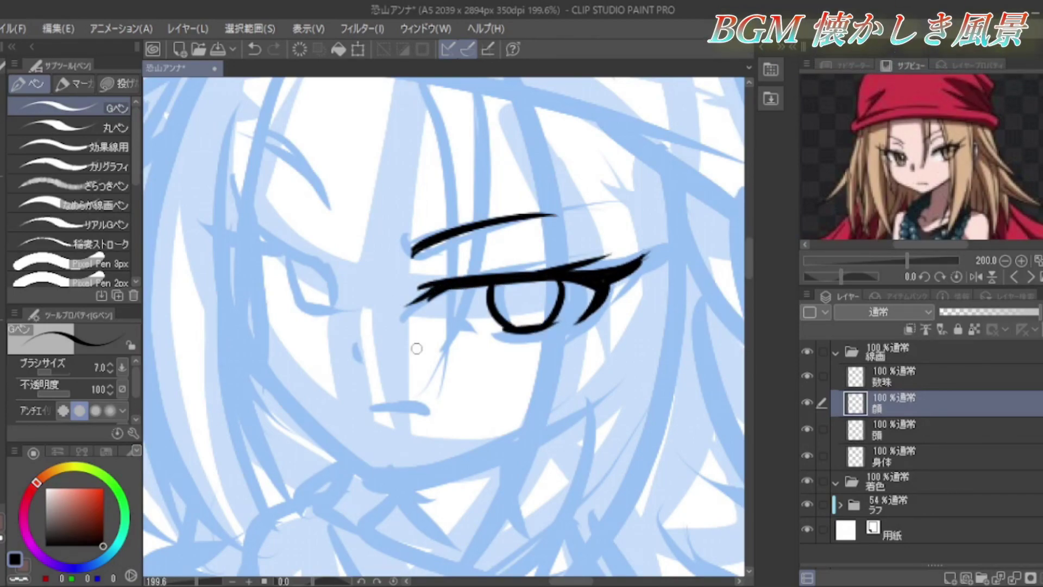
Ink the far eye's lash line and iris, plus the short curved eyebrow above it
{"action": "left_click_drag", "start_coordinate": [265, 255], "coordinate": [329, 281]}
{"action": "left_click_drag", "start_coordinate": [215, 243], "coordinate": [296, 254]}
{"action": "left_click_drag", "start_coordinate": [255, 247], "coordinate": [326, 282]}
{"action": "key", "text": "ctrl+z"}
{"action": "left_click_drag", "start_coordinate": [250, 256], "coordinate": [274, 288]}
{"action": "left_click_drag", "start_coordinate": [286, 259], "coordinate": [295, 296]}
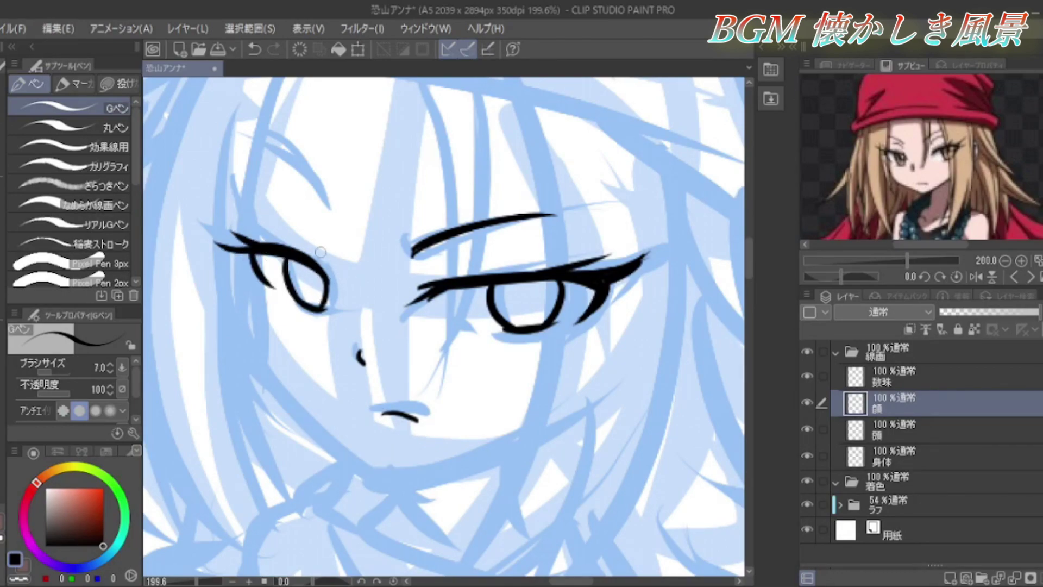
{"action": "key", "text": "ctrl+z"}
{"action": "left_click_drag", "start_coordinate": [267, 140], "coordinate": [328, 201]}
Ink the face contour along the cheek, chin and jaw on the 頭 layer
{"action": "key", "text": "alt+bracketleft"}
{"action": "mouse_move", "coordinate": [241, 255]}
{"action": "left_mouse_down"}
{"action": "mouse_move", "coordinate": [371, 480]}
{"action": "mouse_move", "coordinate": [250, 360]}
{"action": "mouse_move", "coordinate": [351, 455]}
{"action": "mouse_move", "coordinate": [254, 348]}
{"action": "mouse_move", "coordinate": [394, 485]}
{"action": "left_mouse_up"}
{"action": "key", "text": "ctrl+z"}
{"action": "key", "text": "ctrl+z"}
{"action": "key", "text": "ctrl+z"}
{"action": "key", "text": "ctrl+z"}
{"action": "left_click_drag", "start_coordinate": [247, 325], "coordinate": [391, 484]}
{"action": "left_click_drag", "start_coordinate": [519, 429], "coordinate": [395, 487]}
{"action": "key", "text": "ctrl+z"}
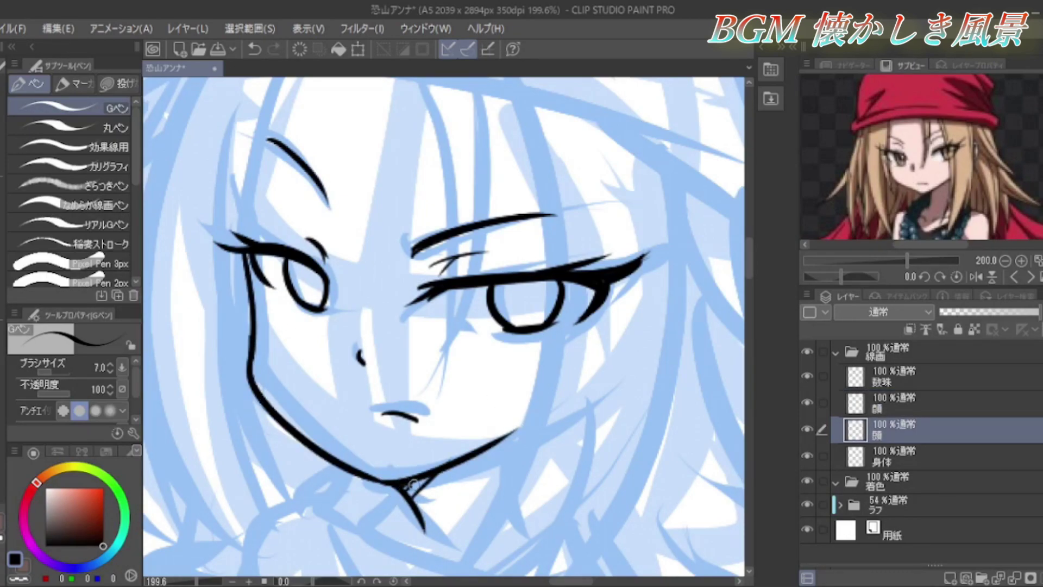
Ink the headscarf's folded band, crown outline and crease lines, and clean up stray marks
{"action": "key", "text": "ctrl+minus"}
{"action": "key", "text": "minus"}
{"action": "key", "text": "minus"}
{"action": "left_click_drag", "start_coordinate": [247, 308], "coordinate": [585, 202]}
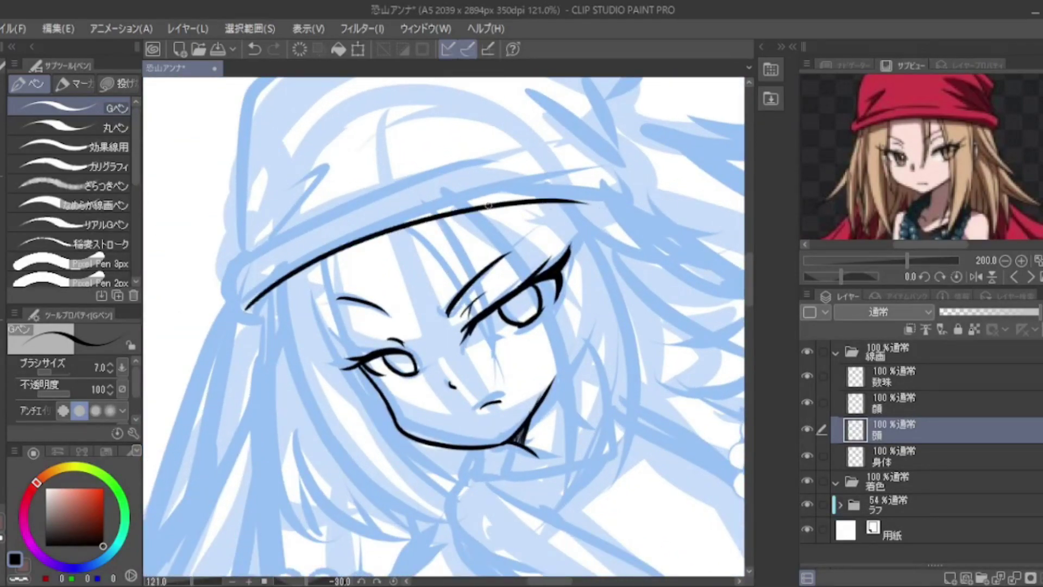
{"action": "mouse_move", "coordinate": [244, 266]}
{"action": "left_mouse_down"}
{"action": "mouse_move", "coordinate": [614, 206]}
{"action": "mouse_move", "coordinate": [581, 210]}
{"action": "left_mouse_up"}
{"action": "key", "text": "ctrl+minus"}
{"action": "mouse_move", "coordinate": [291, 308]}
{"action": "left_mouse_down"}
{"action": "mouse_move", "coordinate": [321, 166]}
{"action": "mouse_move", "coordinate": [462, 122]}
{"action": "mouse_move", "coordinate": [603, 192]}
{"action": "mouse_move", "coordinate": [595, 261]}
{"action": "mouse_move", "coordinate": [445, 197]}
{"action": "left_mouse_up"}
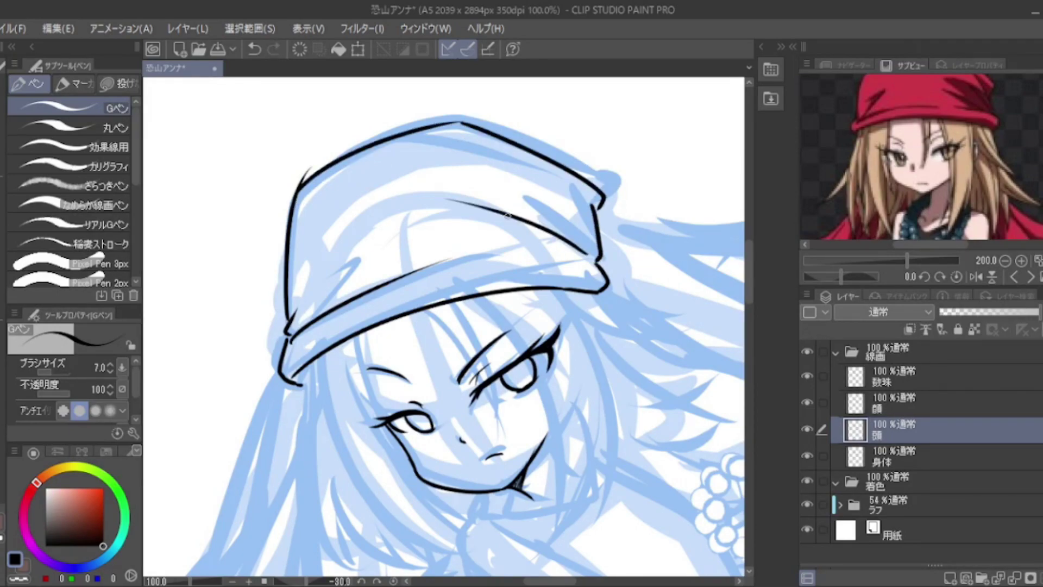
{"action": "key", "text": "e"}
{"action": "left_click_drag", "start_coordinate": [256, 179], "coordinate": [348, 163]}
Ink the pointed bangs falling over the forehead and the first long strand beside the near eye
{"action": "key", "text": "ctrl+plus"}
{"action": "key", "text": "minus"}
{"action": "key", "text": "minus"}
{"action": "key", "text": "minus"}
{"action": "key", "text": "minus"}
{"action": "key", "text": "minus"}
{"action": "key", "text": "minus"}
{"action": "key", "text": "p"}
{"action": "mouse_move", "coordinate": [457, 286]}
{"action": "left_mouse_down"}
{"action": "mouse_move", "coordinate": [312, 385]}
{"action": "mouse_move", "coordinate": [302, 354]}
{"action": "left_mouse_up"}
{"action": "left_click_drag", "start_coordinate": [597, 217], "coordinate": [298, 348]}
{"action": "key", "text": "ctrl+z"}
{"action": "key", "text": "ctrl+z"}
{"action": "left_click_drag", "start_coordinate": [283, 233], "coordinate": [589, 156]}
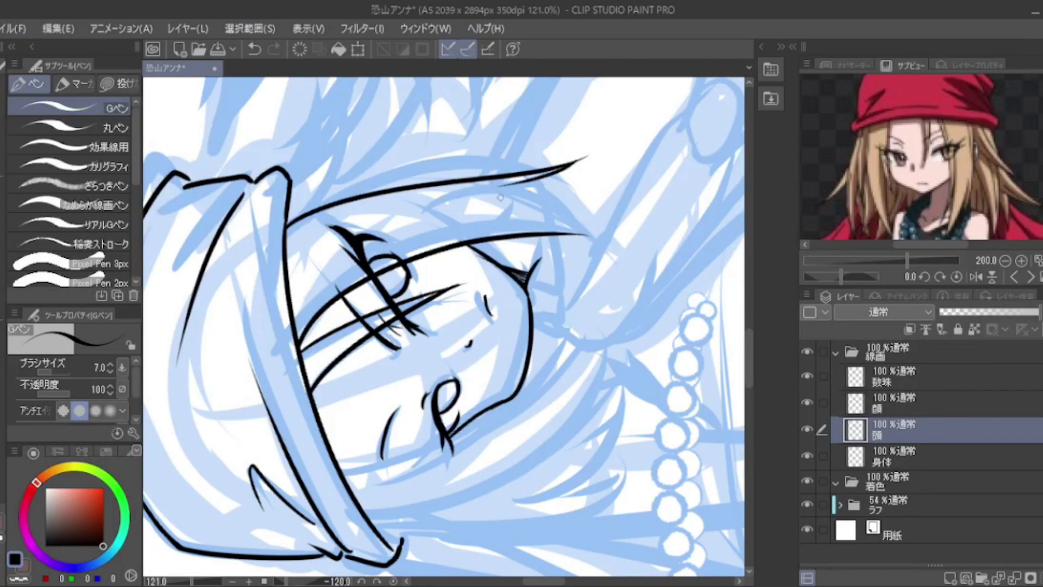
Ink the long pointed side locks that fall past the jaw on the near-eye side
{"action": "key", "text": "ctrl+z"}
{"action": "left_click_drag", "start_coordinate": [462, 225], "coordinate": [626, 220]}
{"action": "left_click_drag", "start_coordinate": [456, 190], "coordinate": [644, 221]}
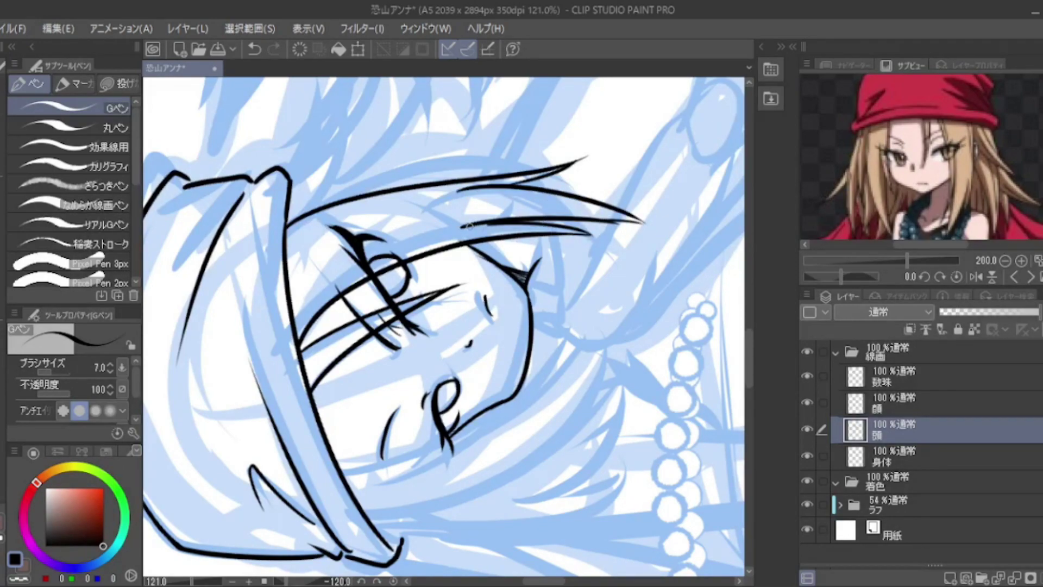
{"action": "left_click_drag", "start_coordinate": [506, 251], "coordinate": [498, 407]}
Ink the bob hair strands with jagged tips framing the far-eye side of the face
{"action": "left_click_drag", "start_coordinate": [331, 190], "coordinate": [352, 375]}
{"action": "key", "text": "ctrl+z"}
{"action": "left_click_drag", "start_coordinate": [308, 239], "coordinate": [375, 415]}
{"action": "left_click_drag", "start_coordinate": [274, 247], "coordinate": [392, 486]}
{"action": "left_click_drag", "start_coordinate": [331, 359], "coordinate": [419, 491]}
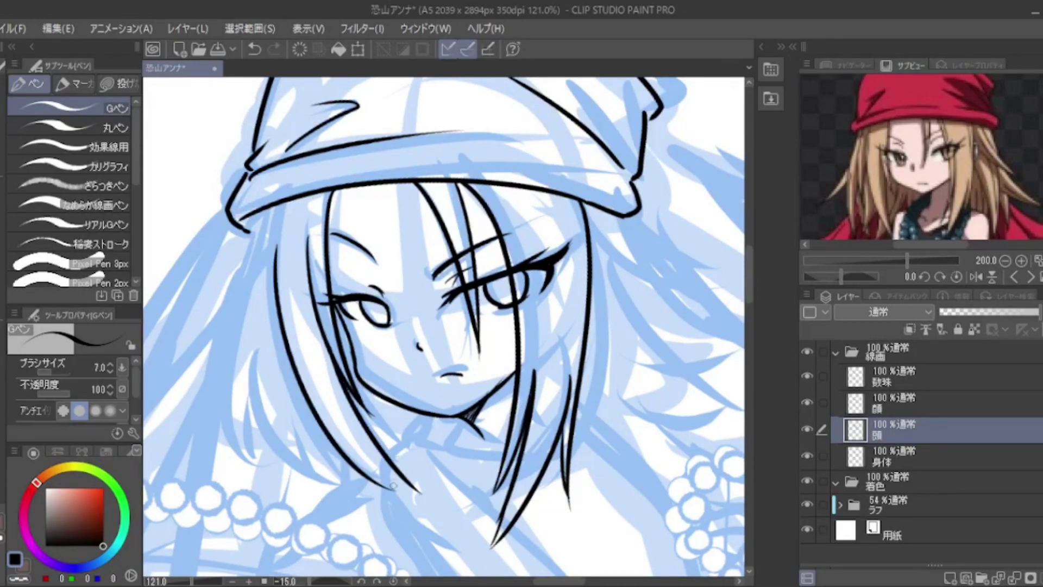
{"action": "left_click_drag", "start_coordinate": [255, 320], "coordinate": [305, 447]}
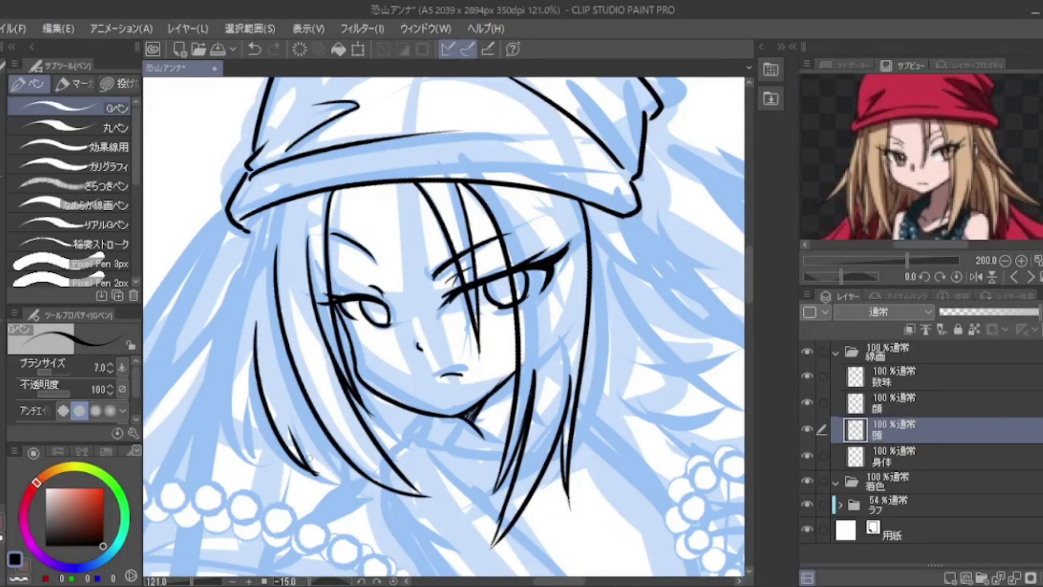
{"action": "left_click_drag", "start_coordinate": [260, 215], "coordinate": [246, 471]}
{"action": "left_click_drag", "start_coordinate": [255, 340], "coordinate": [281, 470]}
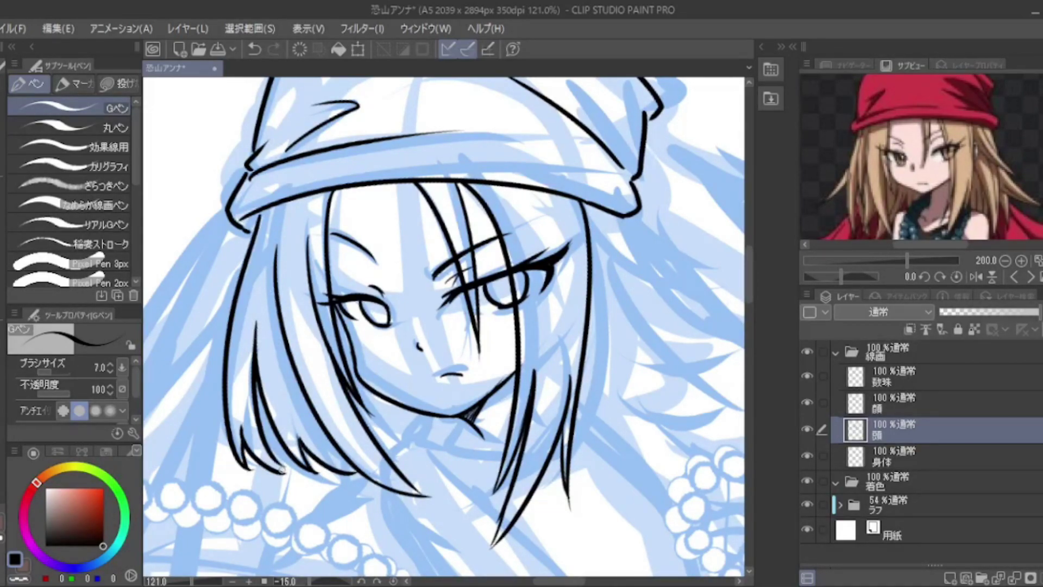
Ink the spiky hair tufts flaring out behind the side locks below the headscarf edge
{"action": "scroll", "coordinate": [293, 397], "scroll_direction": "down", "scroll_amount": 2}
{"action": "left_click_drag", "start_coordinate": [292, 398], "coordinate": [483, 208]}
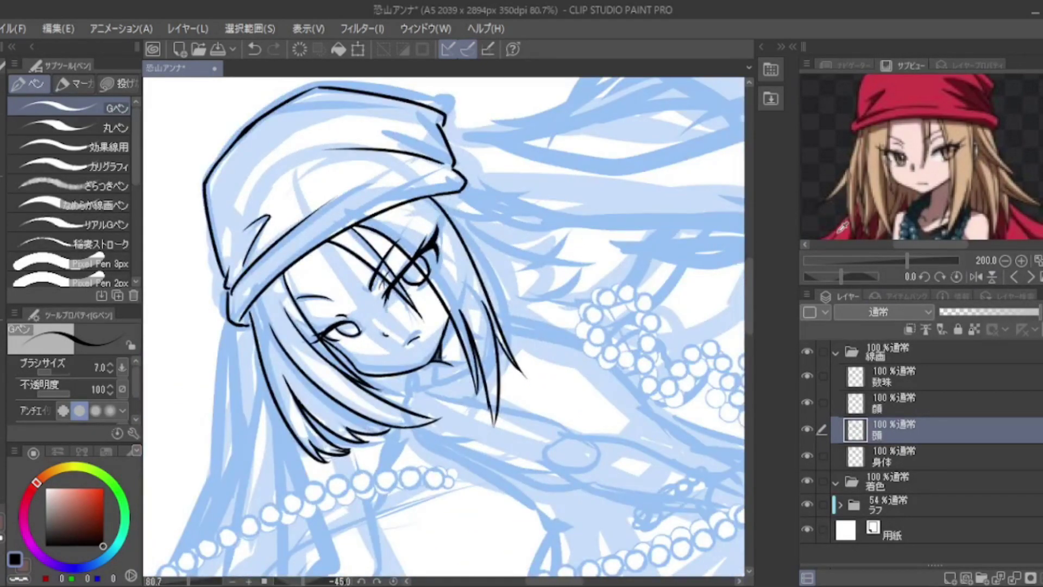
{"action": "scroll", "coordinate": [483, 208], "scroll_direction": "up", "scroll_amount": 2}
{"action": "mouse_move", "coordinate": [356, 201]}
{"action": "left_mouse_down"}
{"action": "mouse_move", "coordinate": [460, 146]}
{"action": "mouse_move", "coordinate": [357, 230]}
{"action": "left_mouse_up"}
{"action": "key", "text": "ctrl+z"}
{"action": "left_click_drag", "start_coordinate": [384, 198], "coordinate": [427, 190]}
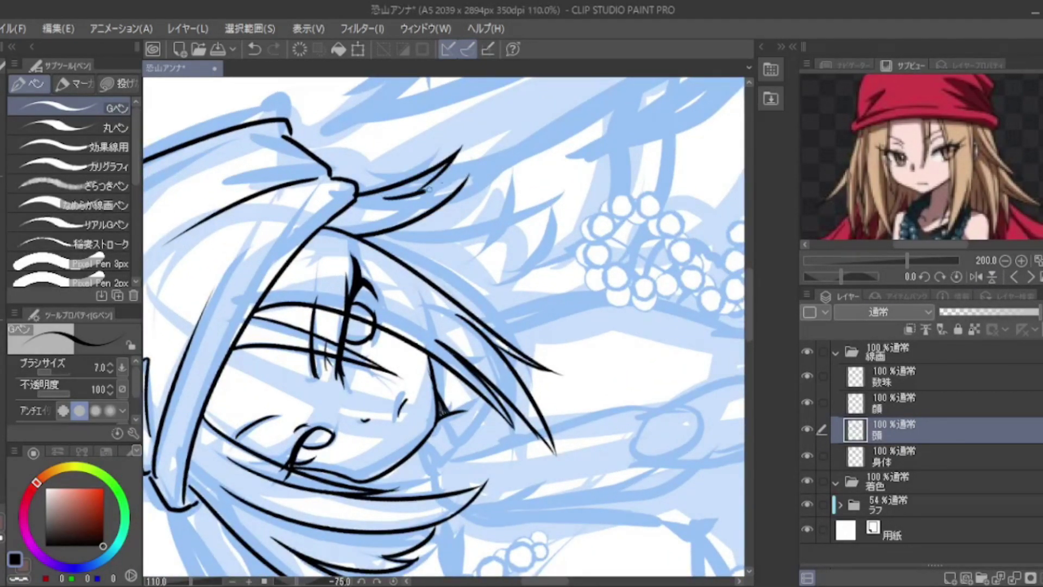
{"action": "mouse_move", "coordinate": [402, 225]}
{"action": "left_mouse_down"}
{"action": "mouse_move", "coordinate": [504, 231]}
{"action": "mouse_move", "coordinate": [604, 180]}
{"action": "left_mouse_up"}
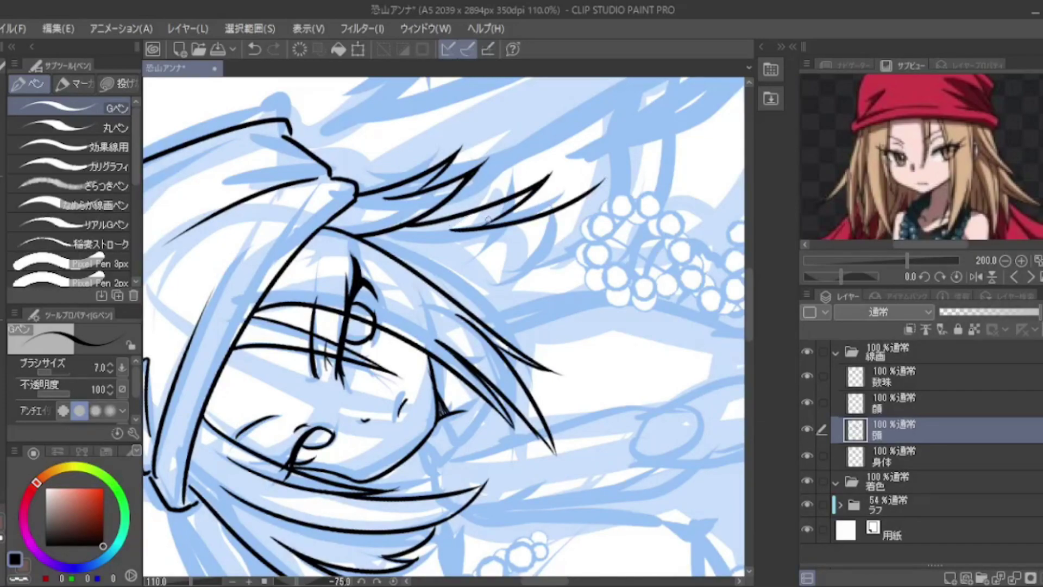
{"action": "left_click_drag", "start_coordinate": [484, 294], "coordinate": [597, 185]}
Ink the pointed tuft sticking out behind the bob on the far-eye side
{"action": "key", "text": "ctrl+@"}
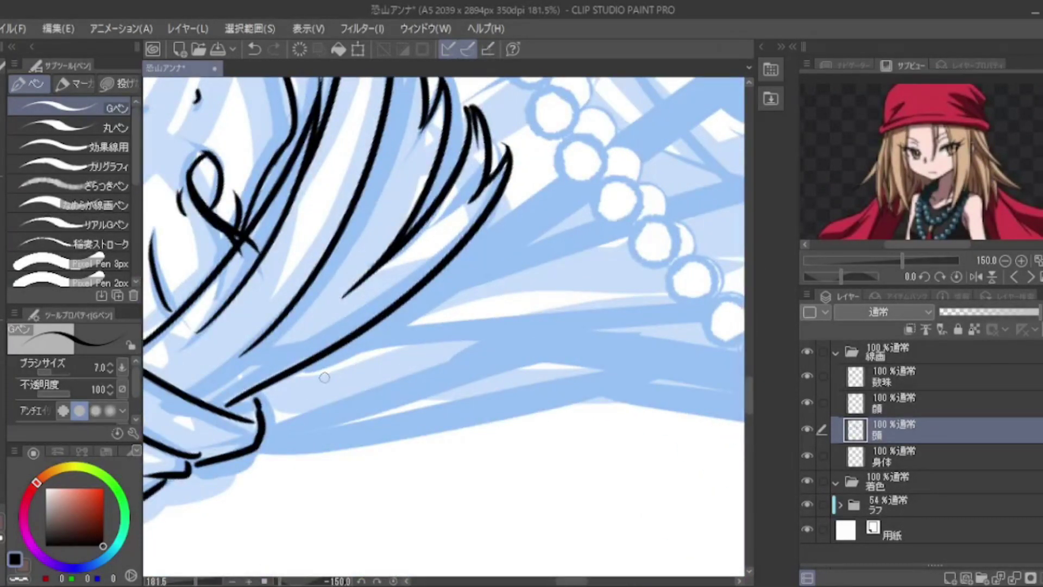
{"action": "left_click_drag", "start_coordinate": [317, 354], "coordinate": [512, 299]}
{"action": "left_click_drag", "start_coordinate": [415, 291], "coordinate": [512, 299]}
{"action": "key", "text": "ctrl+@"}
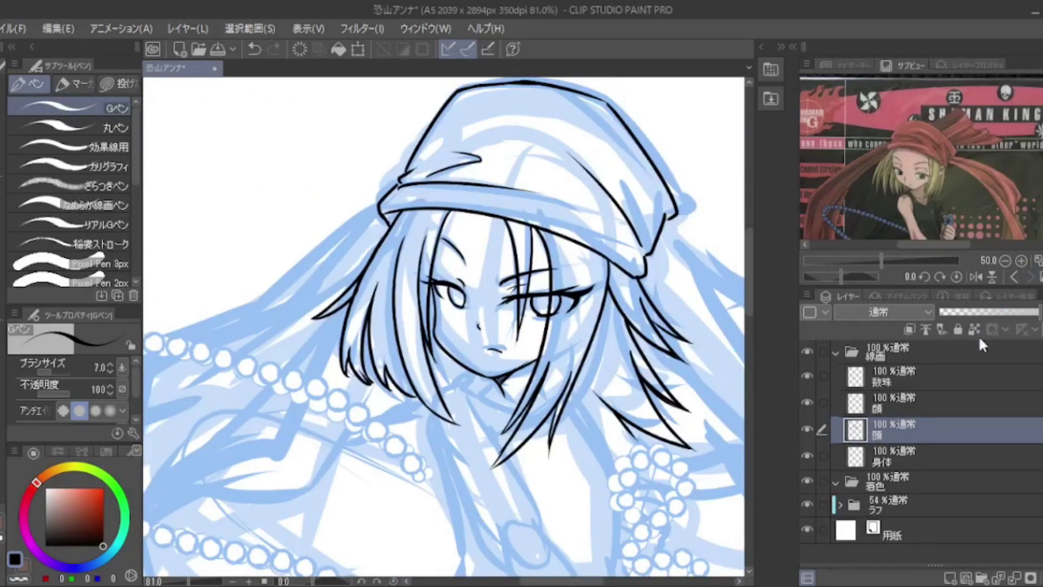
Widen the canvas by narrowing the reference and layer palettes, and switch to the full-character reference image
{"action": "left_click", "coordinate": [976, 277]}
{"action": "left_click", "coordinate": [976, 276]}
{"action": "left_click_drag", "start_coordinate": [797, 287], "coordinate": [837, 288]}
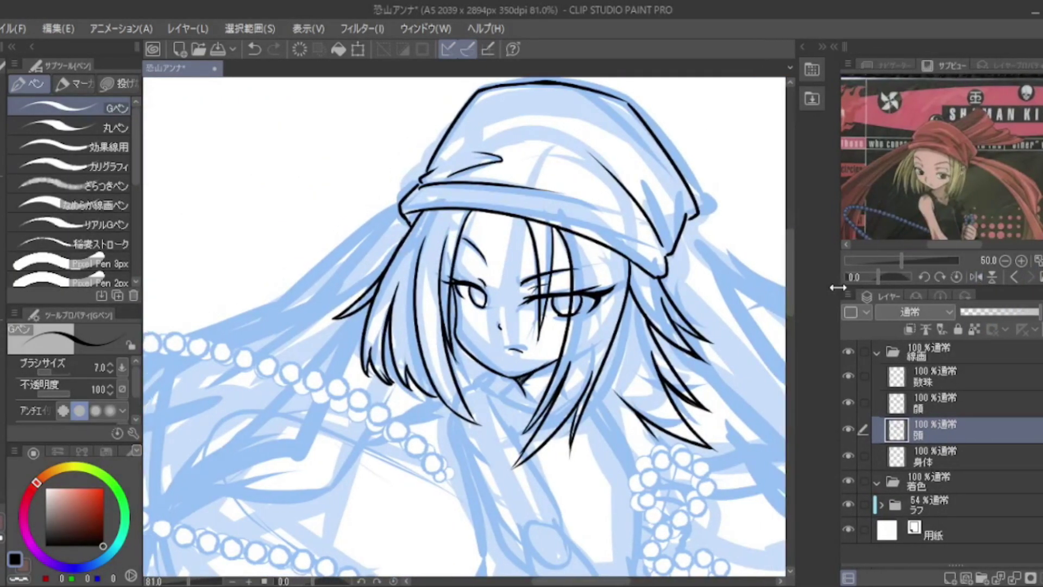
{"action": "left_click", "coordinate": [1017, 277]}
Ink the neck and collar lines below the chin on the 身体 layer
{"action": "left_click", "coordinate": [937, 456]}
{"action": "scroll", "coordinate": [572, 531], "scroll_direction": "up", "scroll_amount": 3}
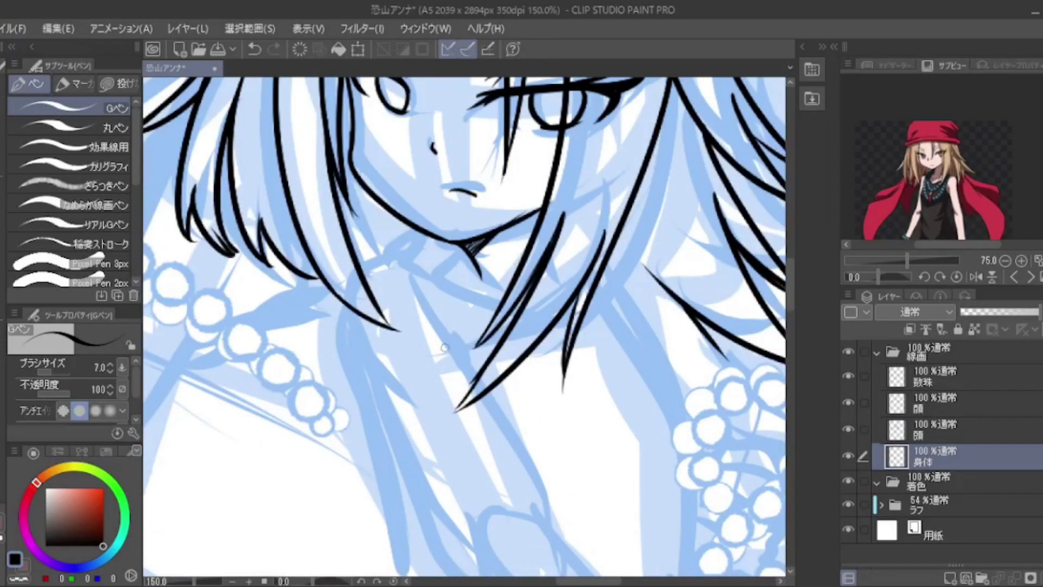
{"action": "left_click_drag", "start_coordinate": [389, 254], "coordinate": [440, 234]}
{"action": "left_click_drag", "start_coordinate": [429, 233], "coordinate": [502, 301]}
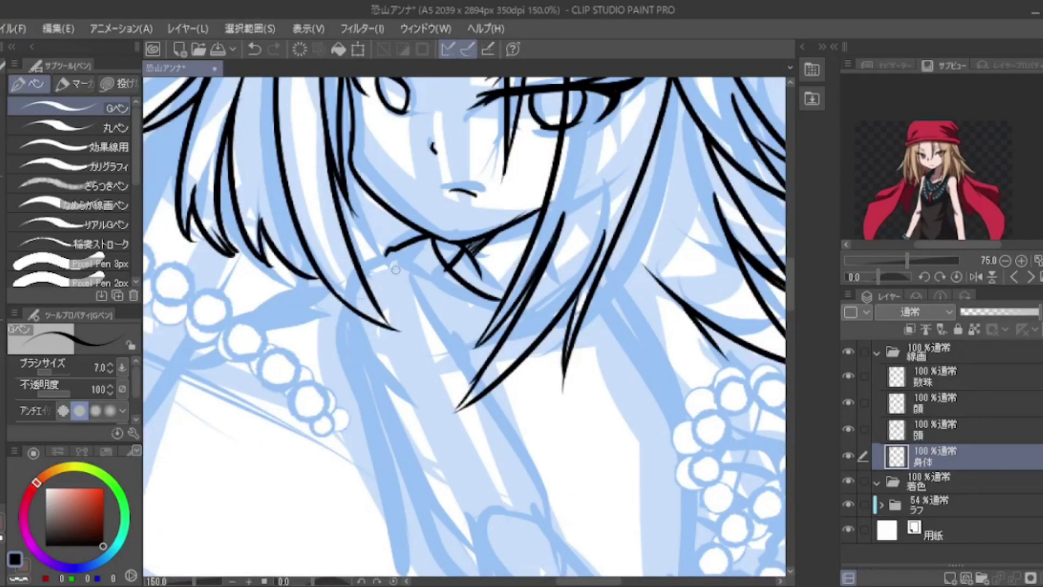
{"action": "left_click_drag", "start_coordinate": [458, 255], "coordinate": [387, 358]}
Ink the long contour from the shoulder down the outer side of the torso, using the arm reference image
{"action": "key", "text": "minus"}
{"action": "key", "text": "minus"}
{"action": "key", "text": "ctrl+minus"}
{"action": "key", "text": "ctrl+minus"}
{"action": "key", "text": "ctrl+minus"}
{"action": "left_click", "coordinate": [1021, 274]}
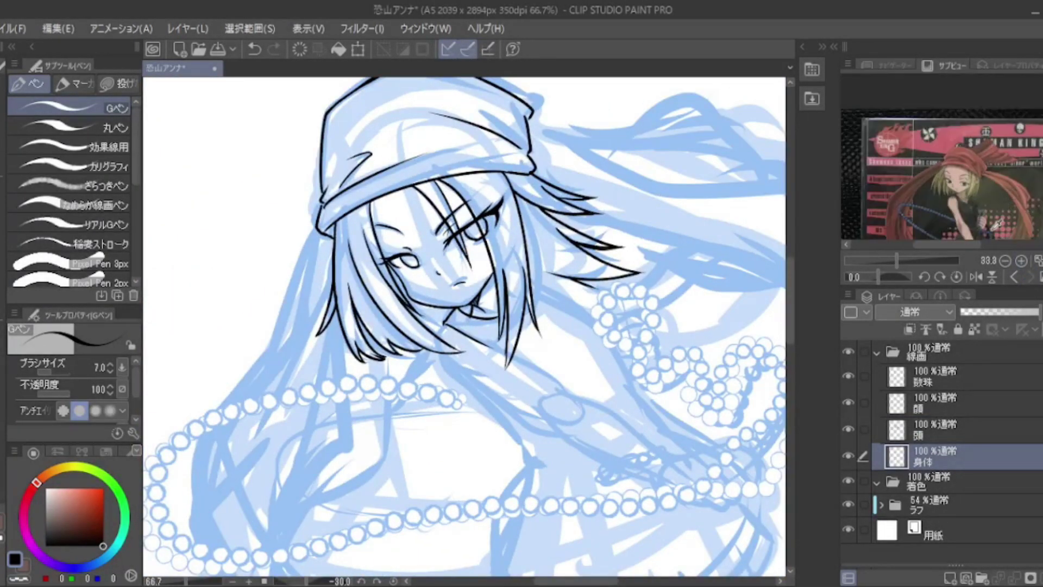
{"action": "key", "text": "minus"}
{"action": "key", "text": "minus"}
{"action": "key", "text": "minus"}
{"action": "key", "text": "minus"}
{"action": "scroll", "coordinate": [411, 301], "scroll_direction": "up", "scroll_amount": 4}
{"action": "mouse_move", "coordinate": [304, 375]}
{"action": "left_mouse_down"}
{"action": "mouse_move", "coordinate": [410, 300]}
{"action": "mouse_move", "coordinate": [649, 277]}
{"action": "left_mouse_up"}
Ink the clenched fist's fingers beside the torso and hide レイヤー 2 in the ラフ folder
{"action": "mouse_move", "coordinate": [492, 193]}
{"action": "left_mouse_down"}
{"action": "mouse_move", "coordinate": [460, 258]}
{"action": "mouse_move", "coordinate": [481, 264]}
{"action": "left_mouse_up"}
{"action": "left_click", "coordinate": [881, 504]}
{"action": "left_click", "coordinate": [848, 510]}
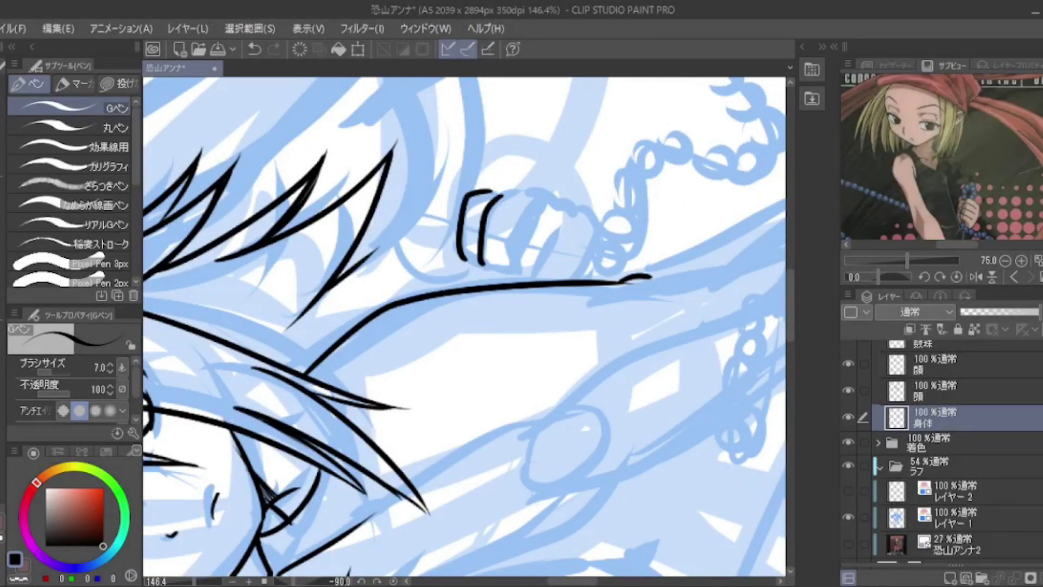
{"action": "left_click_drag", "start_coordinate": [565, 205], "coordinate": [589, 267]}
{"action": "left_click_drag", "start_coordinate": [482, 261], "coordinate": [520, 274]}
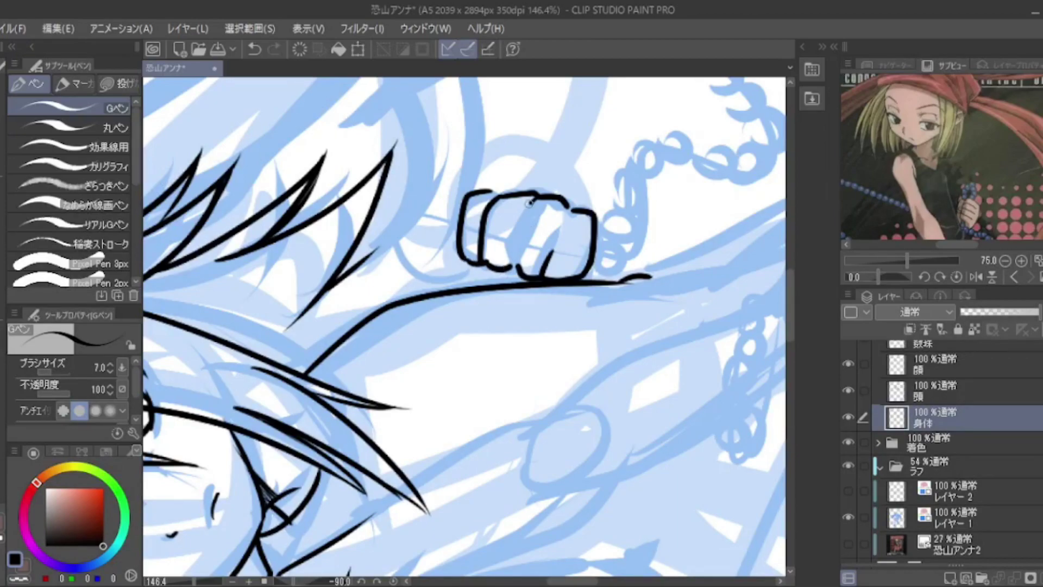
Ink both contours of the front arm crossing the torso, from the shoulder to the forearm
{"action": "key", "text": "asciicircum"}
{"action": "key", "text": "asciicircum"}
{"action": "scroll", "coordinate": [238, 312], "scroll_direction": "down", "scroll_amount": 1}
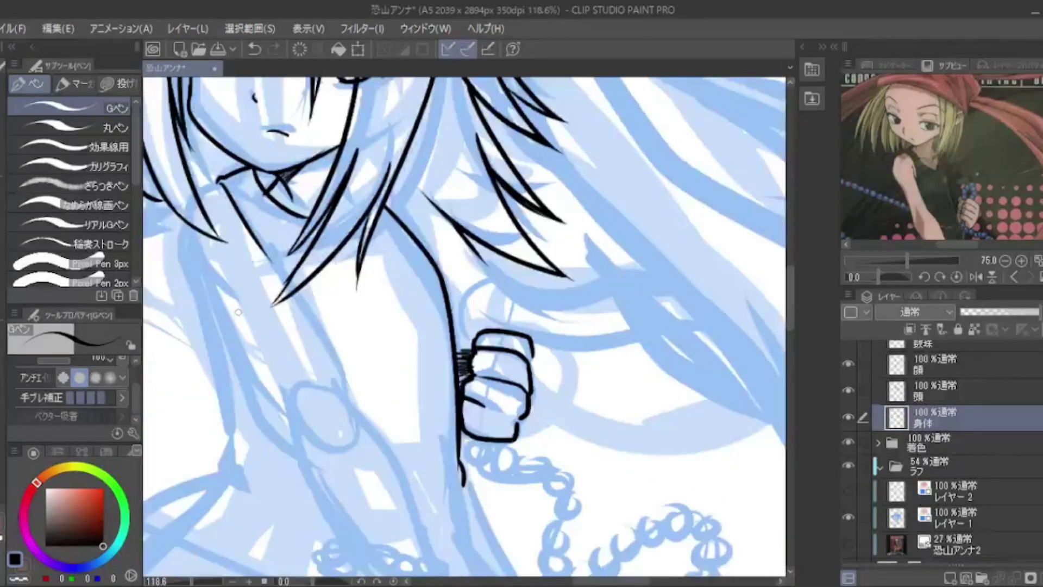
{"action": "key", "text": "ctrl+z"}
{"action": "left_click_drag", "start_coordinate": [182, 228], "coordinate": [273, 390]}
{"action": "left_click_drag", "start_coordinate": [269, 258], "coordinate": [331, 390]}
{"action": "key", "text": "ctrl+z"}
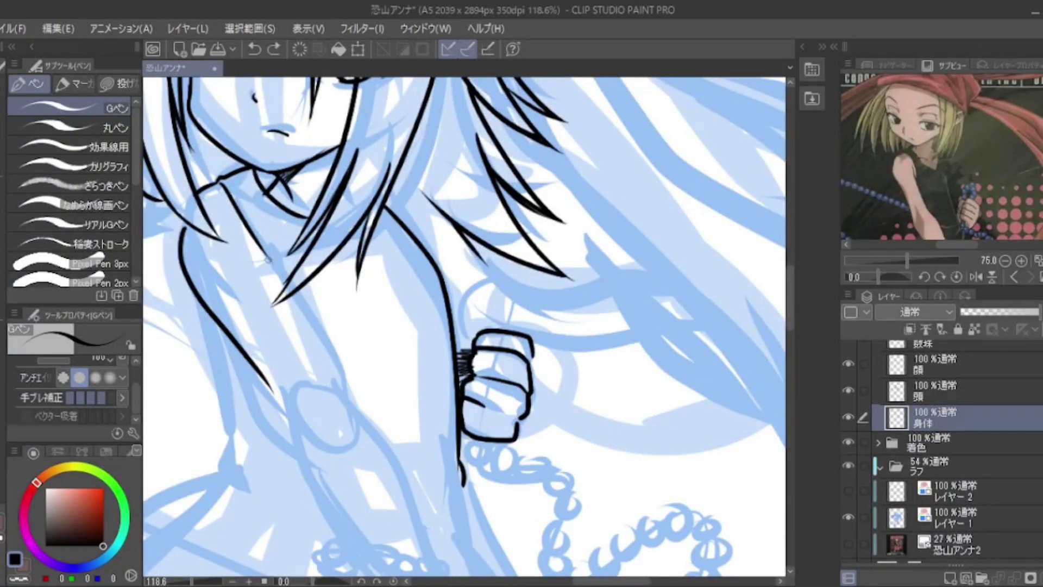
{"action": "key", "text": "ctrl+z"}
{"action": "left_click_drag", "start_coordinate": [261, 379], "coordinate": [363, 556]}
{"action": "left_click_drag", "start_coordinate": [333, 379], "coordinate": [428, 559]}
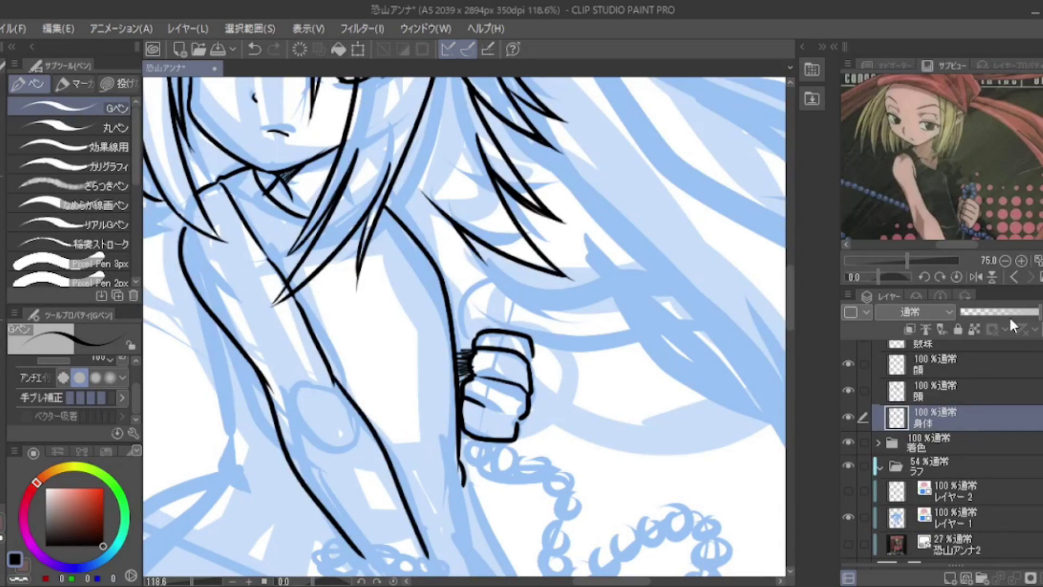
Ink the waist line under the front arm and the rounded outline of the skirt
{"action": "left_click", "coordinate": [1014, 277]}
{"action": "mouse_move", "coordinate": [202, 309]}
{"action": "left_mouse_down"}
{"action": "mouse_move", "coordinate": [241, 449]}
{"action": "mouse_move", "coordinate": [239, 478]}
{"action": "left_mouse_up"}
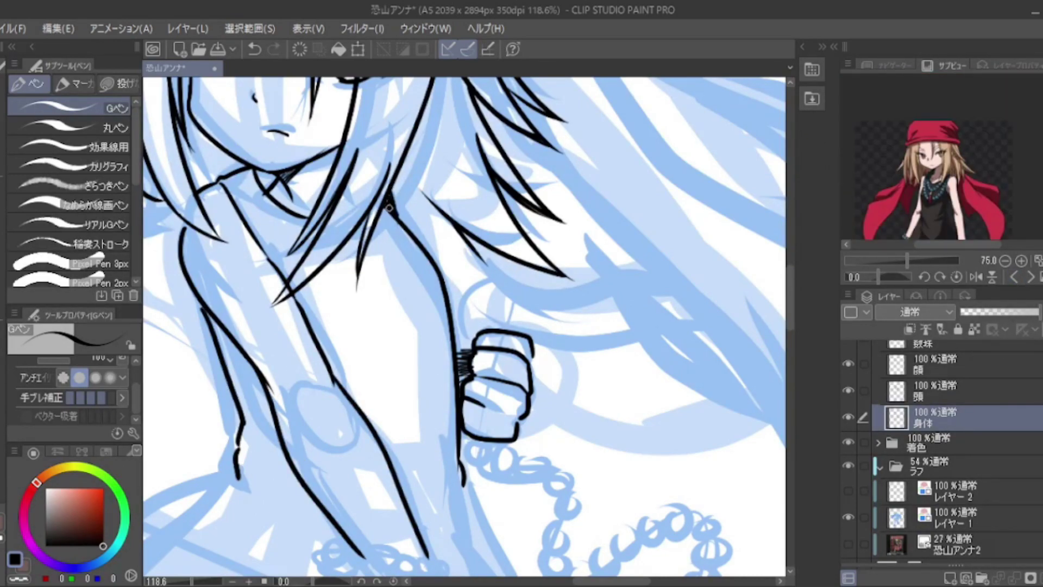
{"action": "scroll", "coordinate": [392, 210], "scroll_direction": "down", "scroll_amount": 4}
{"action": "scroll", "coordinate": [392, 209], "scroll_direction": "up", "scroll_amount": 2}
{"action": "scroll", "coordinate": [392, 210], "scroll_direction": "down", "scroll_amount": 2}
{"action": "key", "text": "ctrl+z"}
{"action": "mouse_move", "coordinate": [323, 235]}
{"action": "left_mouse_down"}
{"action": "mouse_move", "coordinate": [239, 357]}
{"action": "mouse_move", "coordinate": [283, 454]}
{"action": "mouse_move", "coordinate": [485, 414]}
{"action": "left_mouse_up"}
{"action": "key", "text": "ctrl+z"}
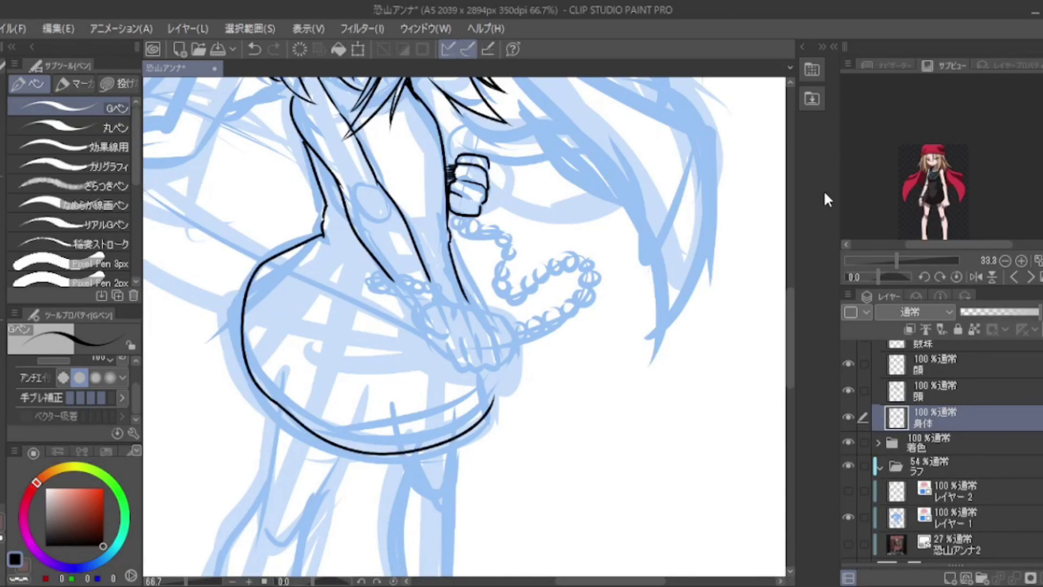
Extend both forearm contours of the front arm to the wrist
{"action": "scroll", "coordinate": [824, 200], "scroll_direction": "up", "scroll_amount": 3}
{"action": "scroll", "coordinate": [468, 326], "scroll_direction": "up", "scroll_amount": 4}
{"action": "key", "text": "minus"}
{"action": "key", "text": "minus"}
{"action": "key", "text": "minus"}
{"action": "left_click_drag", "start_coordinate": [320, 300], "coordinate": [404, 298]}
{"action": "left_click_drag", "start_coordinate": [263, 363], "coordinate": [335, 378]}
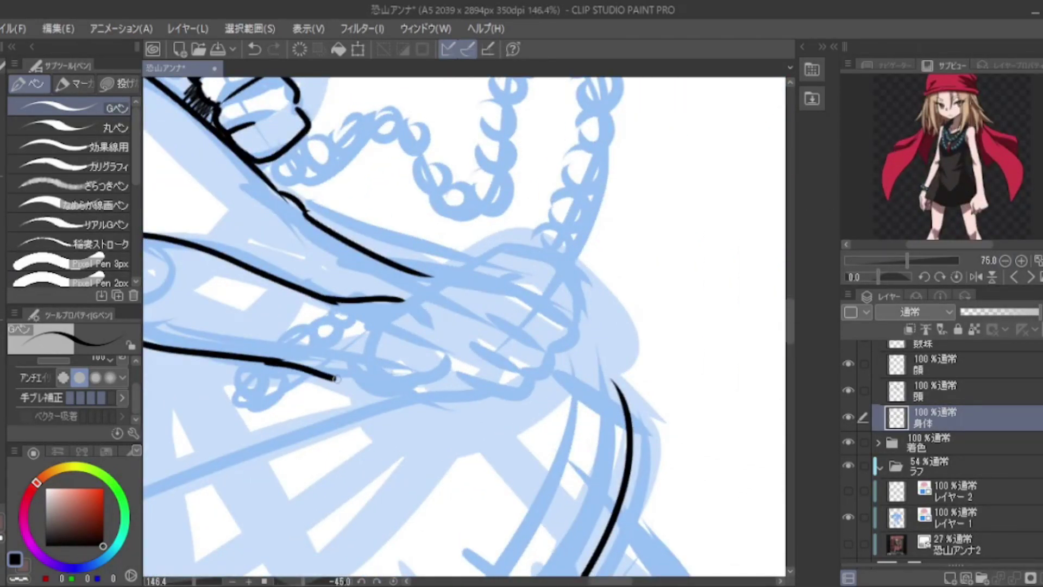
Ink the front hand's outline and finger separations, and join the skirt outline to the hand
{"action": "left_click_drag", "start_coordinate": [403, 298], "coordinate": [565, 312]}
{"action": "left_click_drag", "start_coordinate": [502, 283], "coordinate": [560, 343]}
{"action": "left_click_drag", "start_coordinate": [497, 319], "coordinate": [551, 349]}
{"action": "left_click_drag", "start_coordinate": [475, 346], "coordinate": [533, 382]}
{"action": "left_click_drag", "start_coordinate": [370, 385], "coordinate": [523, 392]}
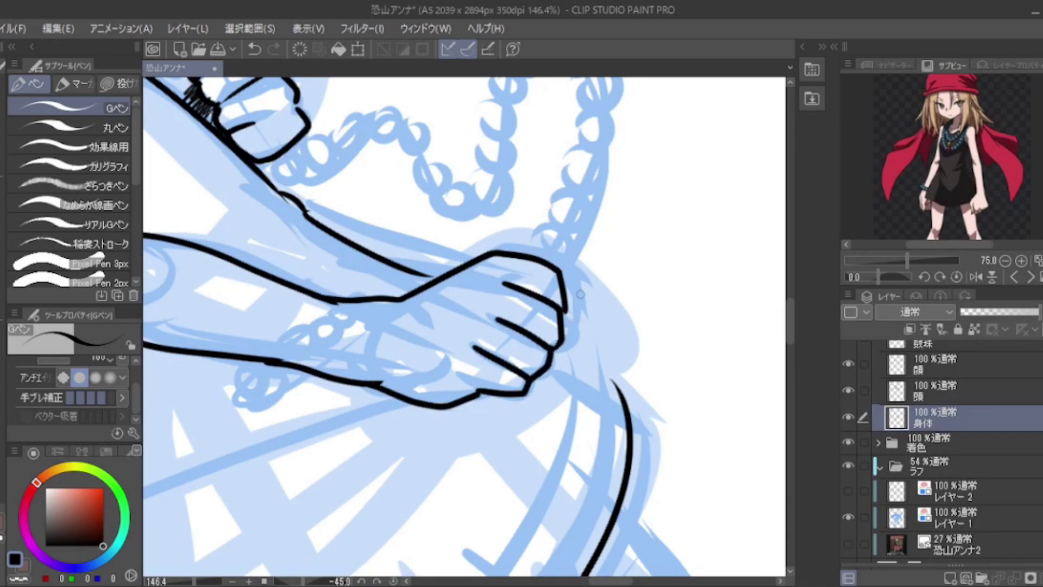
{"action": "scroll", "coordinate": [563, 383], "scroll_direction": "down", "scroll_amount": 2}
{"action": "key", "text": "minus"}
{"action": "key", "text": "minus"}
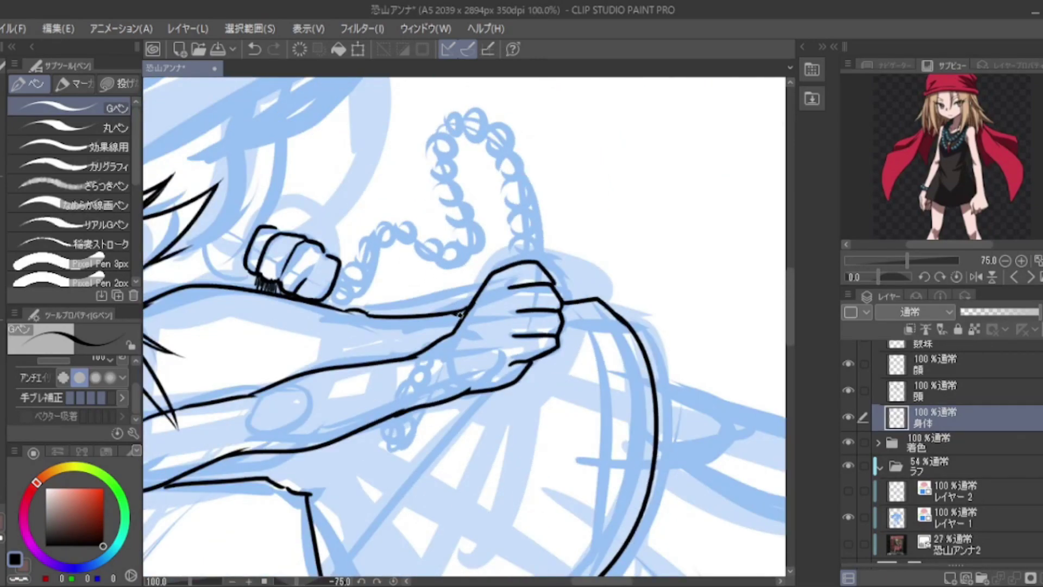
Ink the long curved headscarf tail hanging behind the bob hair on the 頭 layer
{"action": "scroll", "coordinate": [493, 301], "scroll_direction": "down", "scroll_amount": 2}
{"action": "key", "text": "asciicircum"}
{"action": "key", "text": "asciicircum"}
{"action": "key", "text": "asciicircum"}
{"action": "key", "text": "asciicircum"}
{"action": "left_click", "coordinate": [935, 390]}
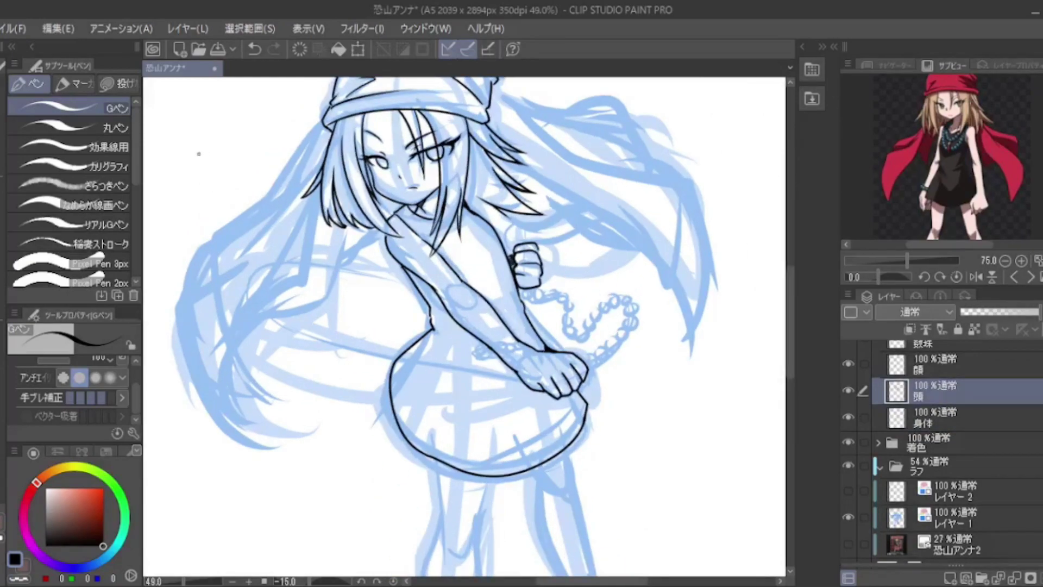
{"action": "left_click_drag", "start_coordinate": [333, 128], "coordinate": [282, 246]}
{"action": "key", "text": "ctrl+z"}
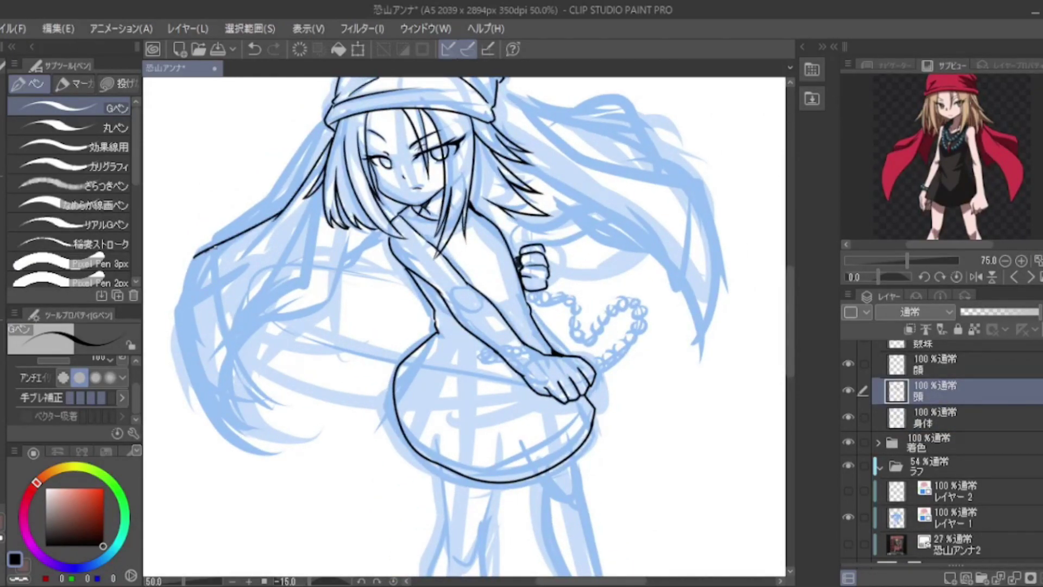
{"action": "left_click_drag", "start_coordinate": [208, 247], "coordinate": [239, 441]}
{"action": "left_click_drag", "start_coordinate": [350, 233], "coordinate": [250, 325]}
Ink the opposite headscarf tail streaming out from behind the head above the fist
{"action": "mouse_move", "coordinate": [461, 326]}
{"action": "left_mouse_down"}
{"action": "mouse_move", "coordinate": [484, 116]}
{"action": "mouse_move", "coordinate": [426, 192]}
{"action": "mouse_move", "coordinate": [332, 228]}
{"action": "mouse_move", "coordinate": [309, 269]}
{"action": "left_mouse_up"}
{"action": "key", "text": "ctrl+z"}
{"action": "key", "text": "ctrl+z"}
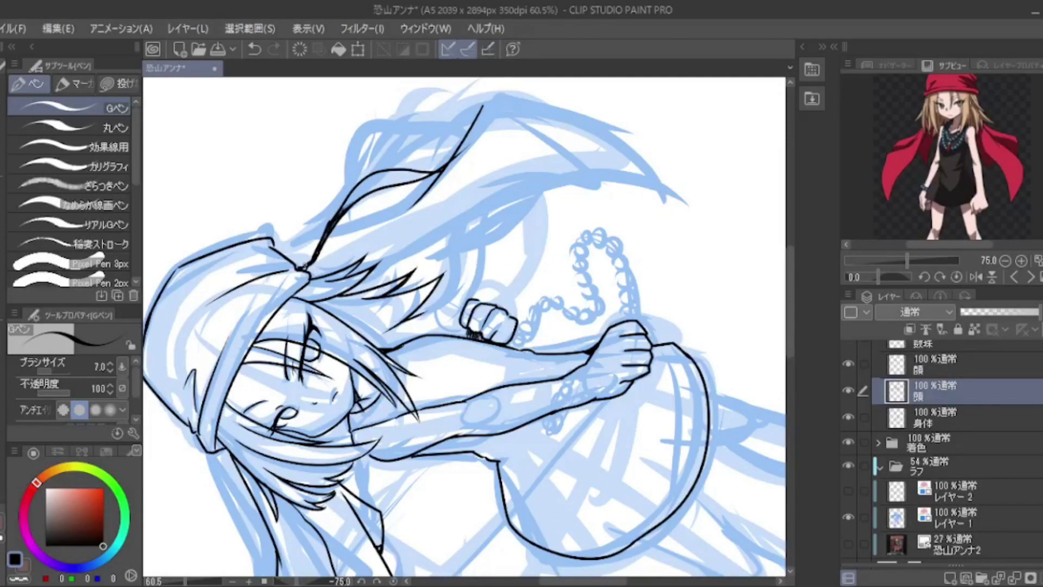
{"action": "key", "text": "e"}
{"action": "key", "text": "p"}
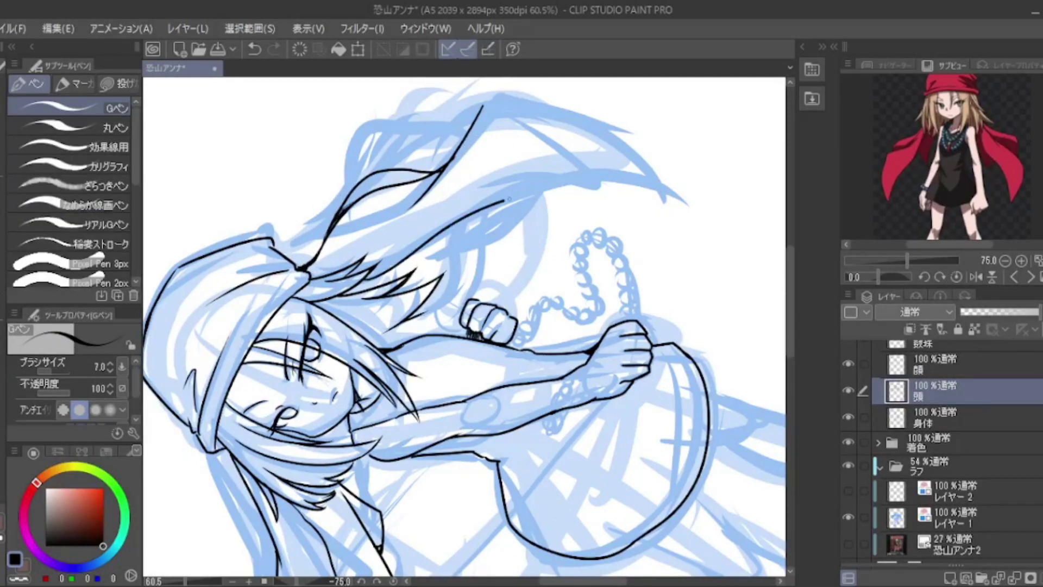
{"action": "left_click_drag", "start_coordinate": [454, 220], "coordinate": [483, 107]}
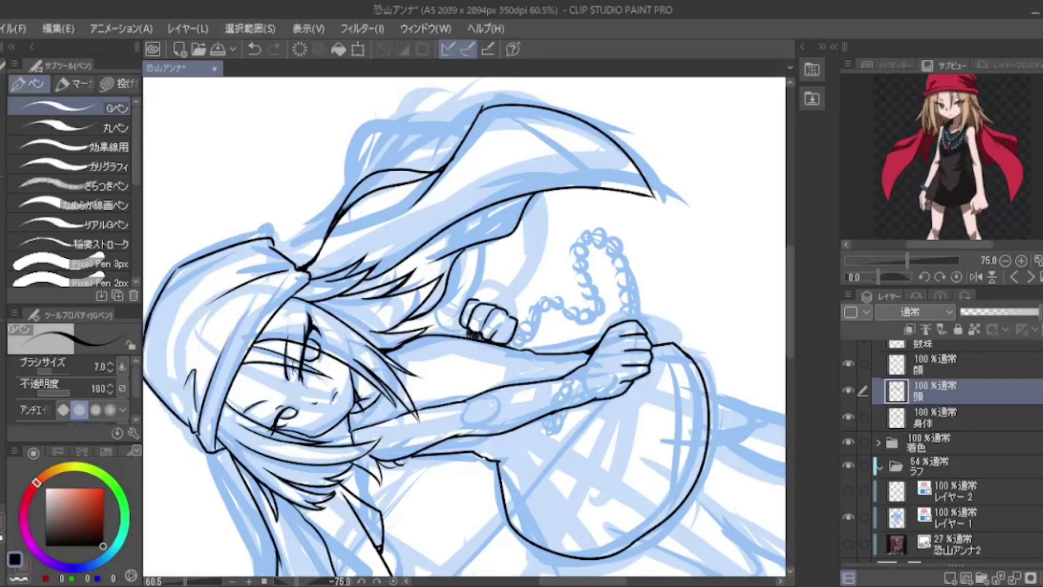
Ink the front leg's thigh lines from the skirt hem to the knee and both lower leg contours down to the ankle
{"action": "key", "text": "^"}
{"action": "key", "text": "^"}
{"action": "key", "text": "^"}
{"action": "key", "text": "^"}
{"action": "scroll", "coordinate": [384, 403], "scroll_direction": "down", "scroll_amount": 5}
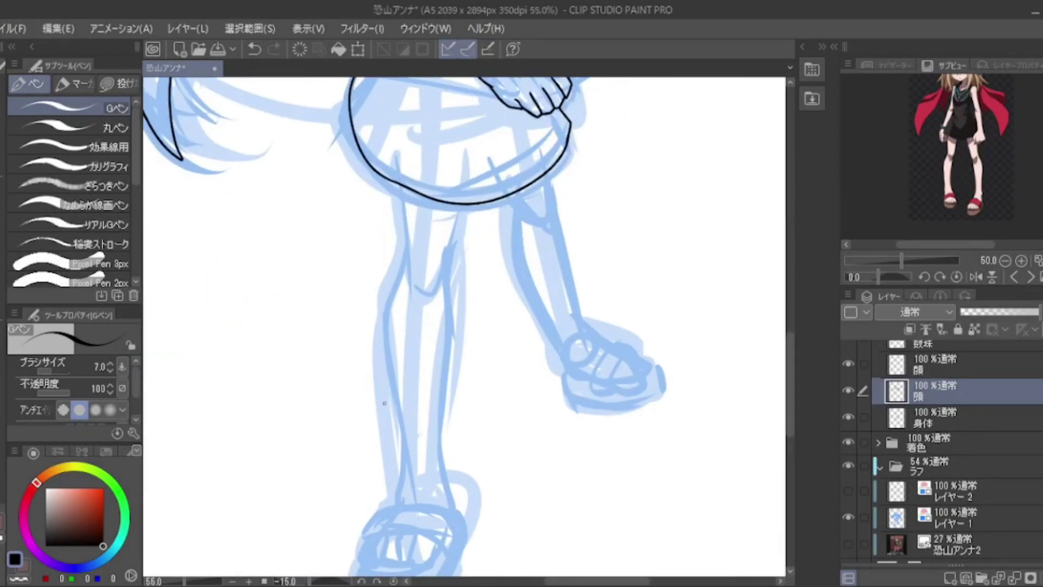
{"action": "left_click_drag", "start_coordinate": [384, 403], "coordinate": [391, 229], "text": "ctrl+alt"}
{"action": "key", "text": "e"}
{"action": "mouse_move", "coordinate": [461, 210]}
{"action": "left_mouse_down"}
{"action": "mouse_move", "coordinate": [440, 292]}
{"action": "mouse_move", "coordinate": [416, 304]}
{"action": "left_mouse_up"}
{"action": "key", "text": "p"}
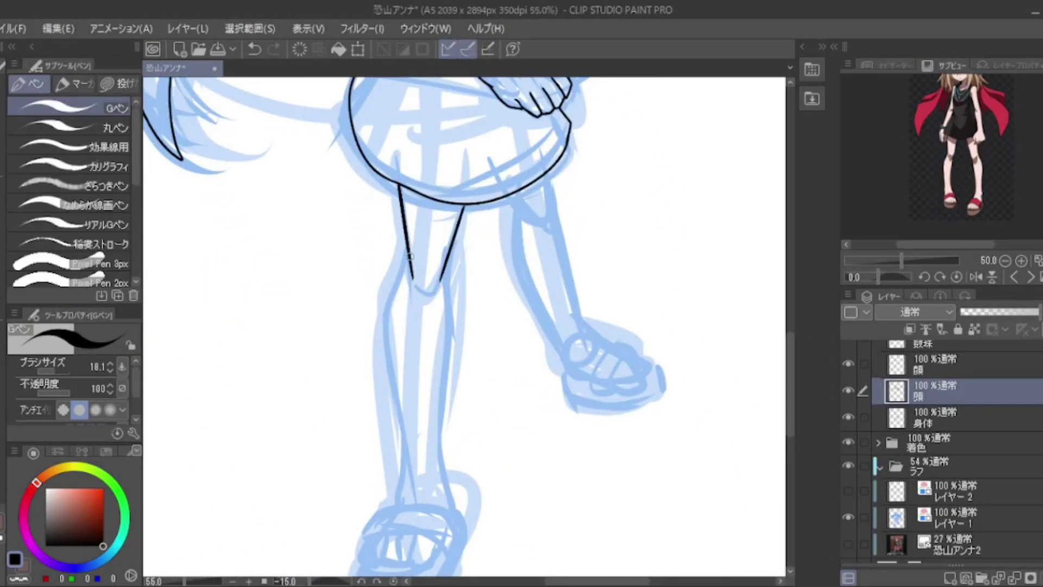
{"action": "left_click_drag", "start_coordinate": [407, 247], "coordinate": [402, 504]}
{"action": "left_click_drag", "start_coordinate": [454, 249], "coordinate": [451, 498]}
Ink both contours of the rear leg from the skirt hem down to the heel and ankle
{"action": "left_click_drag", "start_coordinate": [511, 199], "coordinate": [566, 365]}
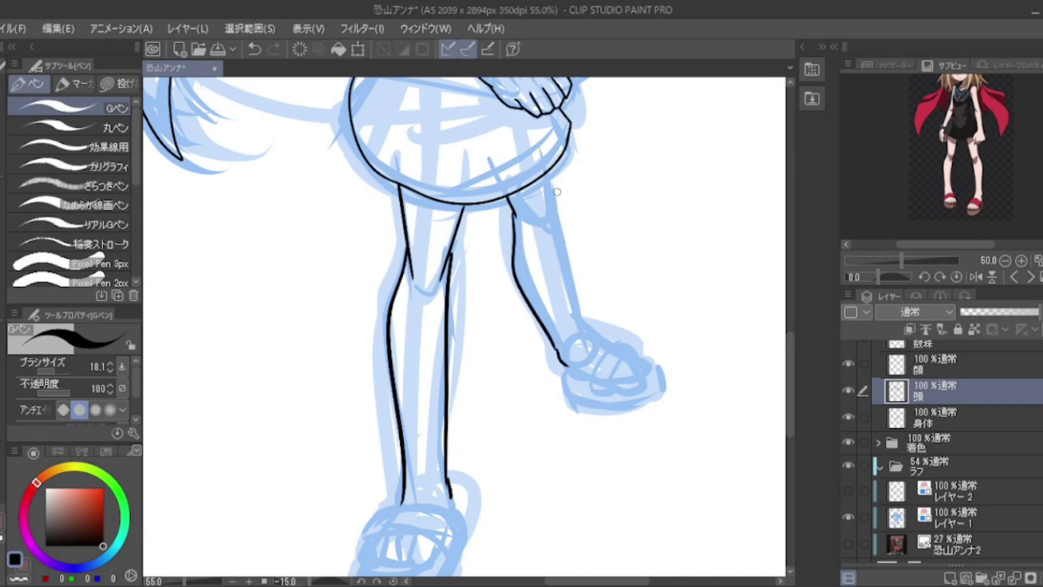
{"action": "left_click_drag", "start_coordinate": [557, 219], "coordinate": [607, 352]}
{"action": "left_click_drag", "start_coordinate": [567, 365], "coordinate": [595, 383]}
Ink the front foot's toes and its sandal with the wide strap and thick sole, using the foot in the reference picture as a guide
{"action": "scroll", "coordinate": [793, 391], "scroll_direction": "down", "scroll_amount": 3}
{"action": "scroll", "coordinate": [793, 391], "scroll_direction": "up", "scroll_amount": 2}
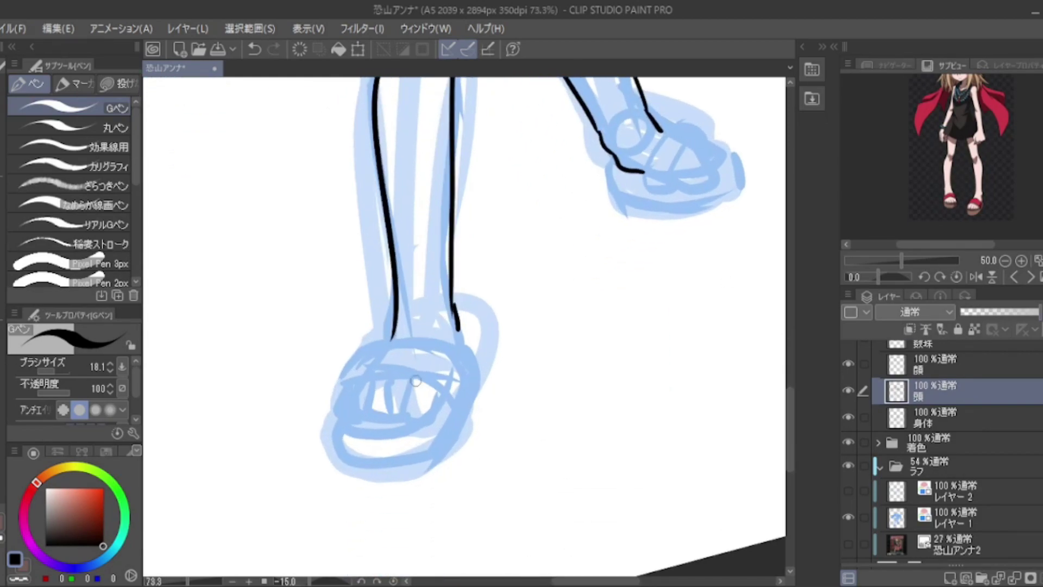
{"action": "left_click", "coordinate": [1030, 278]}
{"action": "left_click_drag", "start_coordinate": [978, 229], "coordinate": [978, 117]}
{"action": "scroll", "coordinate": [434, 489], "scroll_direction": "up", "scroll_amount": 1}
{"action": "left_click_drag", "start_coordinate": [311, 350], "coordinate": [456, 352]}
{"action": "left_click_drag", "start_coordinate": [323, 316], "coordinate": [459, 306]}
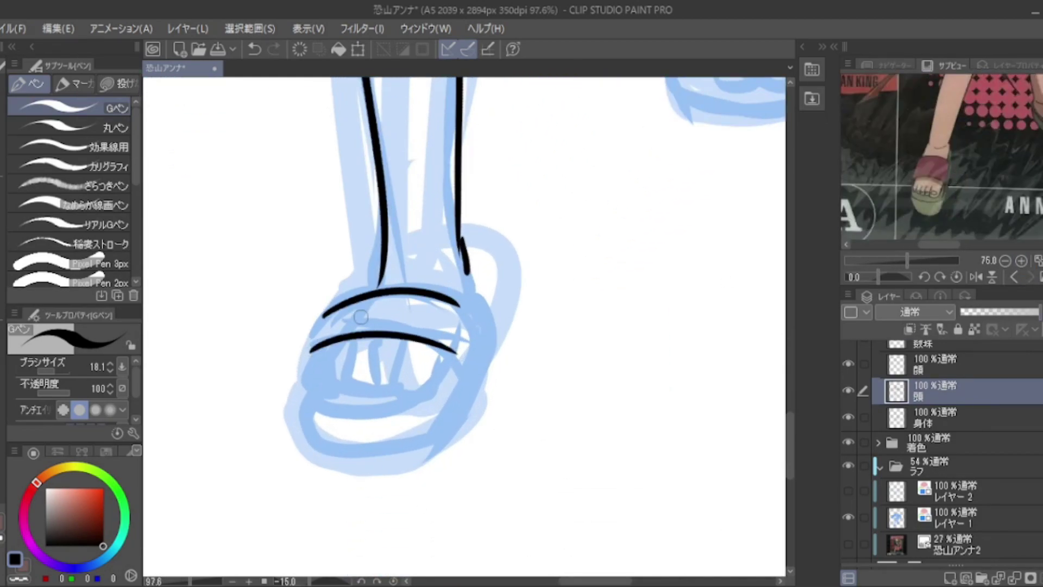
{"action": "left_click_drag", "start_coordinate": [325, 386], "coordinate": [445, 363]}
{"action": "mouse_move", "coordinate": [311, 387]}
{"action": "left_mouse_down"}
{"action": "mouse_move", "coordinate": [448, 434]}
{"action": "mouse_move", "coordinate": [480, 296]}
{"action": "left_mouse_up"}
{"action": "left_click_drag", "start_coordinate": [310, 405], "coordinate": [424, 399]}
{"action": "left_click_drag", "start_coordinate": [463, 272], "coordinate": [468, 319]}
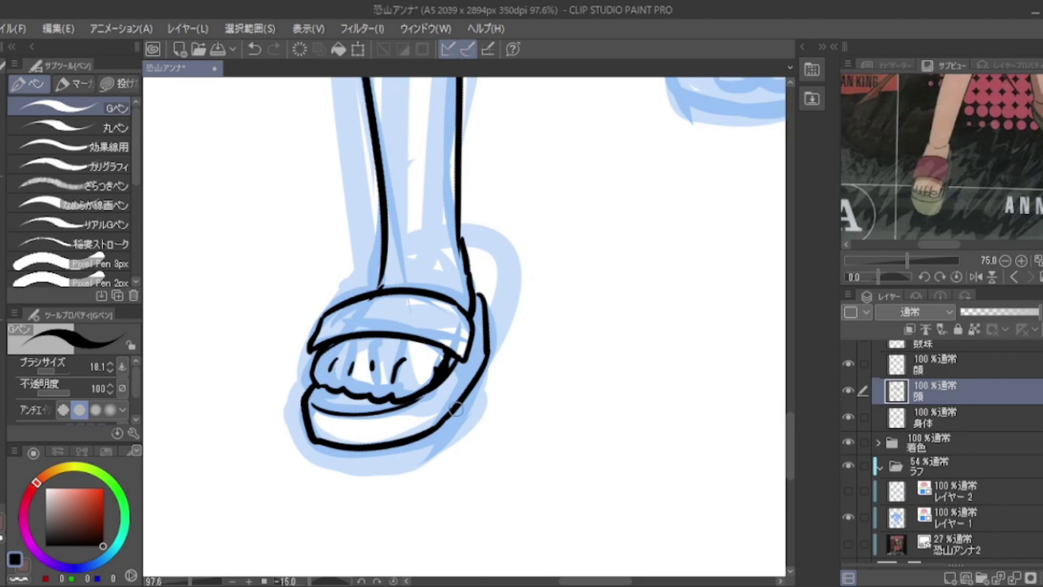
Ink the rear foot and its sandal with the strap and sole, undoing the last stroke
{"action": "scroll", "coordinate": [455, 408], "scroll_direction": "down", "scroll_amount": 2}
{"action": "scroll", "coordinate": [632, 217], "scroll_direction": "up", "scroll_amount": 3}
{"action": "mouse_move", "coordinate": [575, 193]}
{"action": "left_mouse_down"}
{"action": "mouse_move", "coordinate": [524, 265]}
{"action": "mouse_move", "coordinate": [567, 288]}
{"action": "left_mouse_up"}
{"action": "mouse_move", "coordinate": [524, 266]}
{"action": "left_mouse_down"}
{"action": "mouse_move", "coordinate": [543, 287]}
{"action": "mouse_move", "coordinate": [620, 277]}
{"action": "mouse_move", "coordinate": [641, 257]}
{"action": "left_mouse_up"}
{"action": "mouse_move", "coordinate": [473, 251]}
{"action": "left_mouse_down"}
{"action": "mouse_move", "coordinate": [485, 326]}
{"action": "mouse_move", "coordinate": [685, 290]}
{"action": "mouse_move", "coordinate": [636, 272]}
{"action": "mouse_move", "coordinate": [670, 236]}
{"action": "mouse_move", "coordinate": [625, 280]}
{"action": "left_mouse_up"}
{"action": "key", "text": "ctrl+z"}
{"action": "key", "text": "ctrl+0"}
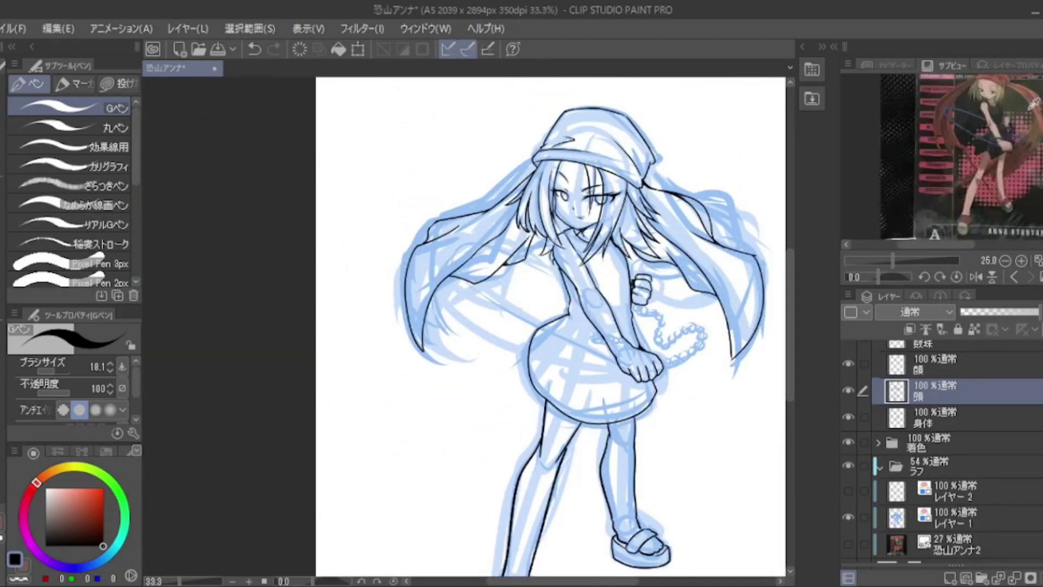
Activate the 数珠 layer in the 線画 folder and switch to the brush tool
{"action": "scroll", "coordinate": [942, 157], "scroll_direction": "up", "scroll_amount": 2}
{"action": "left_click", "coordinate": [963, 343]}
{"action": "key", "text": "g"}
{"action": "key", "text": "b"}
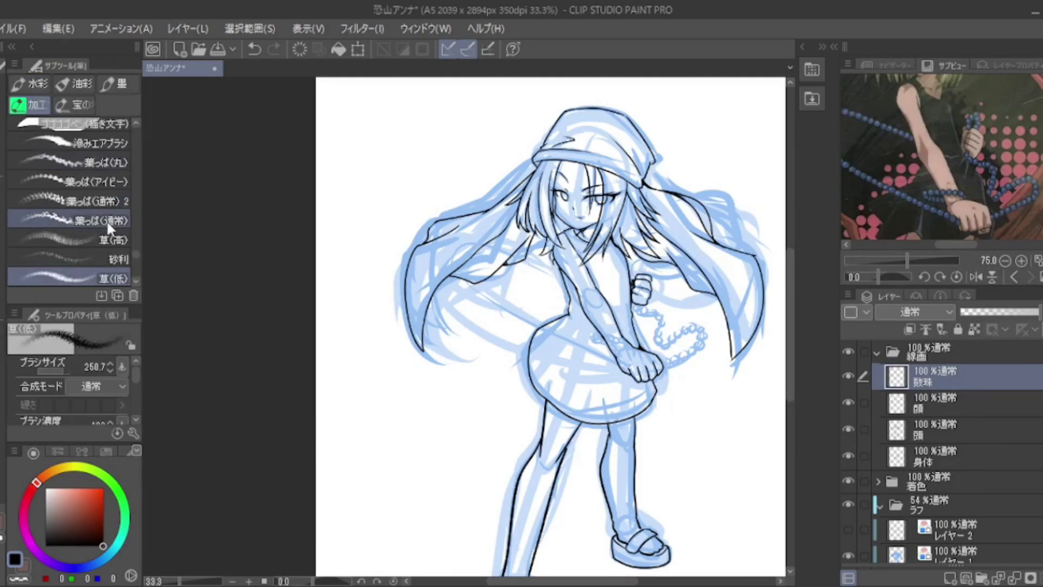
Try a bead loop above the raised fist with the 玉-中太 brush
{"action": "scroll", "coordinate": [108, 228], "scroll_direction": "down", "scroll_amount": 5}
{"action": "left_click", "coordinate": [109, 277]}
{"action": "scroll", "coordinate": [692, 220], "scroll_direction": "up", "scroll_amount": 2}
{"action": "left_click_drag", "start_coordinate": [591, 287], "coordinate": [610, 290]}
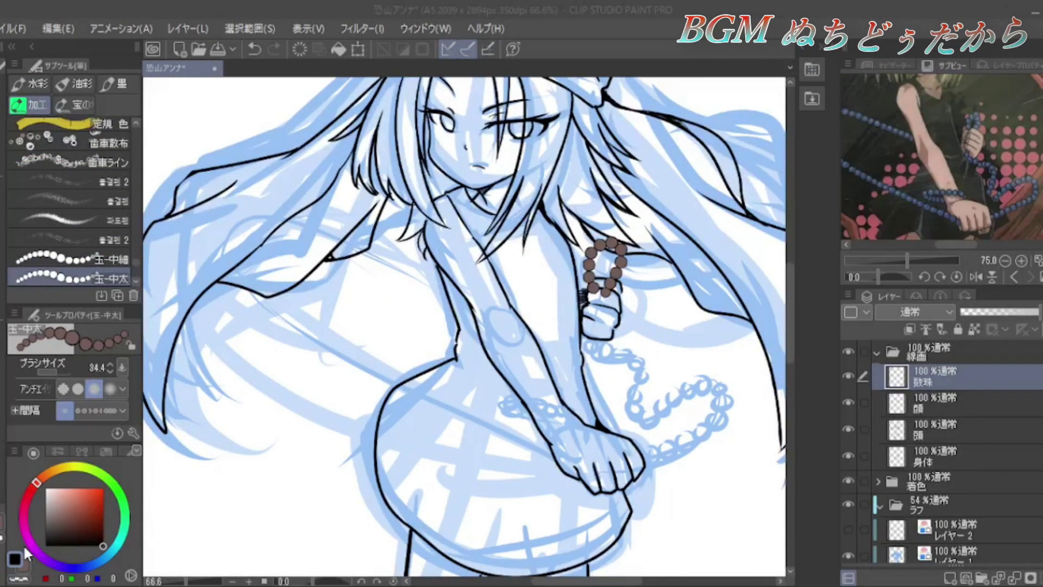
{"action": "key", "text": "ctrl+z"}
Draw the bead loop at the raised fist and the bead string hanging to the front hand with the 玉-中 brush
{"action": "scroll", "coordinate": [108, 266], "scroll_direction": "down", "scroll_amount": 2}
{"action": "left_click", "coordinate": [71, 259]}
{"action": "left_click_drag", "start_coordinate": [592, 301], "coordinate": [608, 291]}
{"action": "left_click_drag", "start_coordinate": [595, 334], "coordinate": [712, 445]}
{"action": "key", "text": "ctrl+z"}
{"action": "left_click_drag", "start_coordinate": [595, 337], "coordinate": [636, 464]}
Draw the large bead loop sweeping from the front hand across the skirt and headscarf tail back to the upper body, redoing unsatisfactory strokes
{"action": "mouse_move", "coordinate": [534, 421]}
{"action": "left_mouse_down"}
{"action": "mouse_move", "coordinate": [583, 414]}
{"action": "mouse_move", "coordinate": [467, 315]}
{"action": "left_mouse_up"}
{"action": "key", "text": "ctrl+z"}
{"action": "scroll", "coordinate": [402, 174], "scroll_direction": "down", "scroll_amount": 2}
{"action": "key", "text": "ctrl+z"}
{"action": "left_click_drag", "start_coordinate": [590, 459], "coordinate": [468, 315]}
{"action": "key", "text": "ctrl+z"}
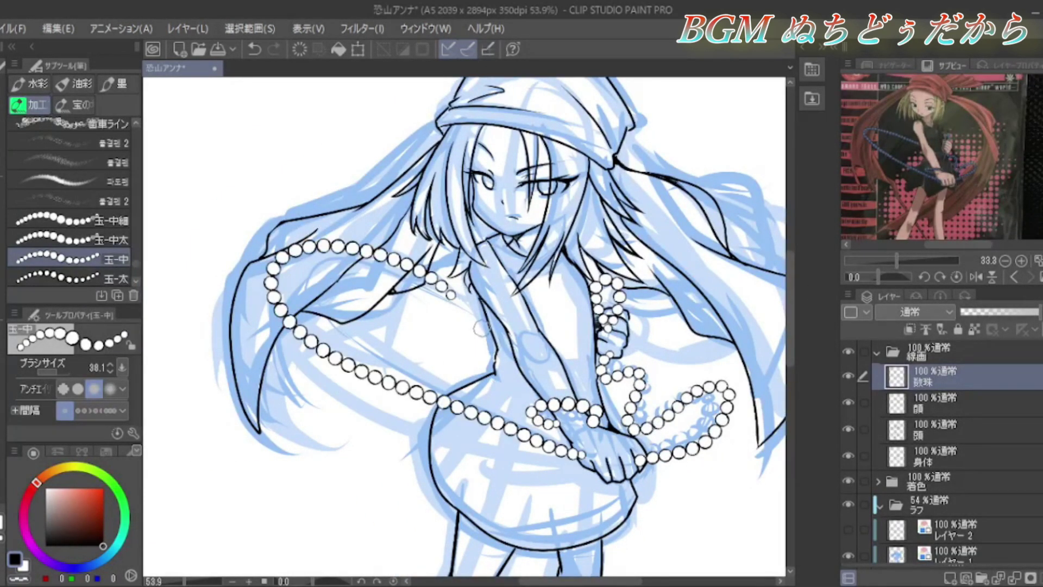
{"action": "key", "text": "ctrl+z"}
{"action": "left_click_drag", "start_coordinate": [569, 450], "coordinate": [474, 319]}
Turn the beads' white fill transparent and erase the bead outlines that overlap the hands
{"action": "left_click", "coordinate": [1005, 260]}
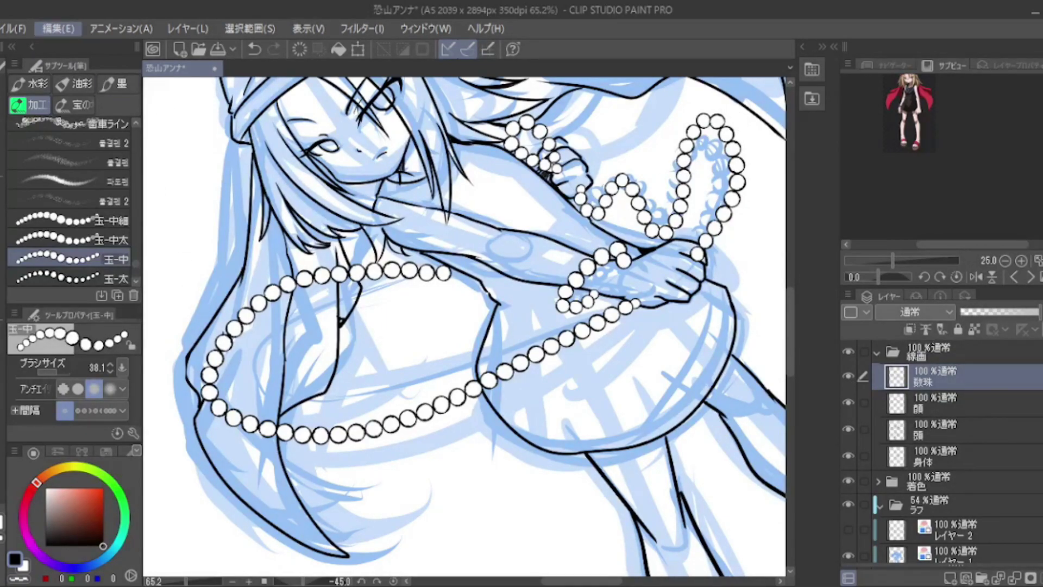
{"action": "key", "text": "ctrl+z"}
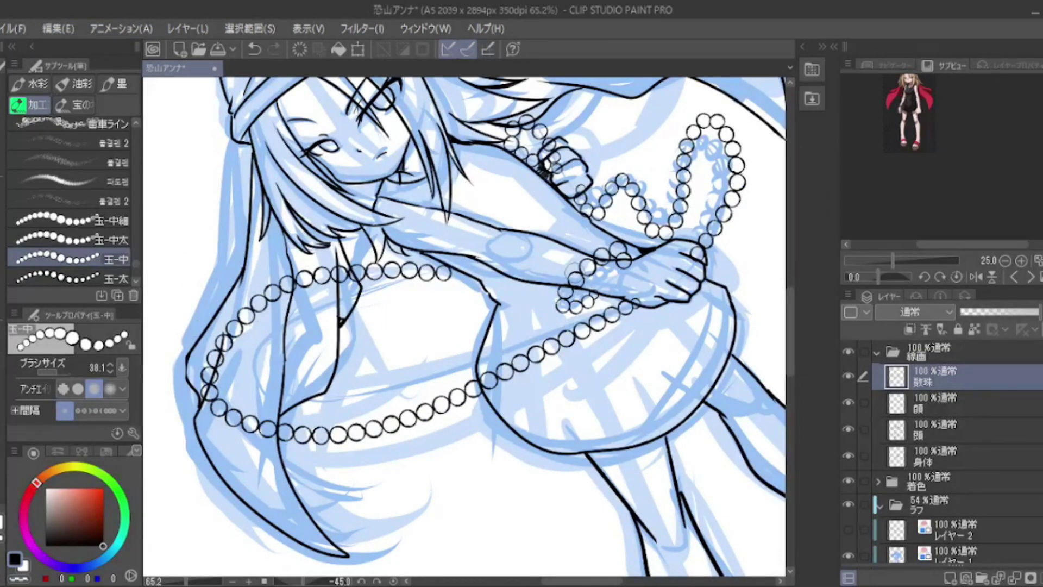
{"action": "scroll", "coordinate": [701, 267], "scroll_direction": "up", "scroll_amount": 3}
{"action": "key", "text": "e"}
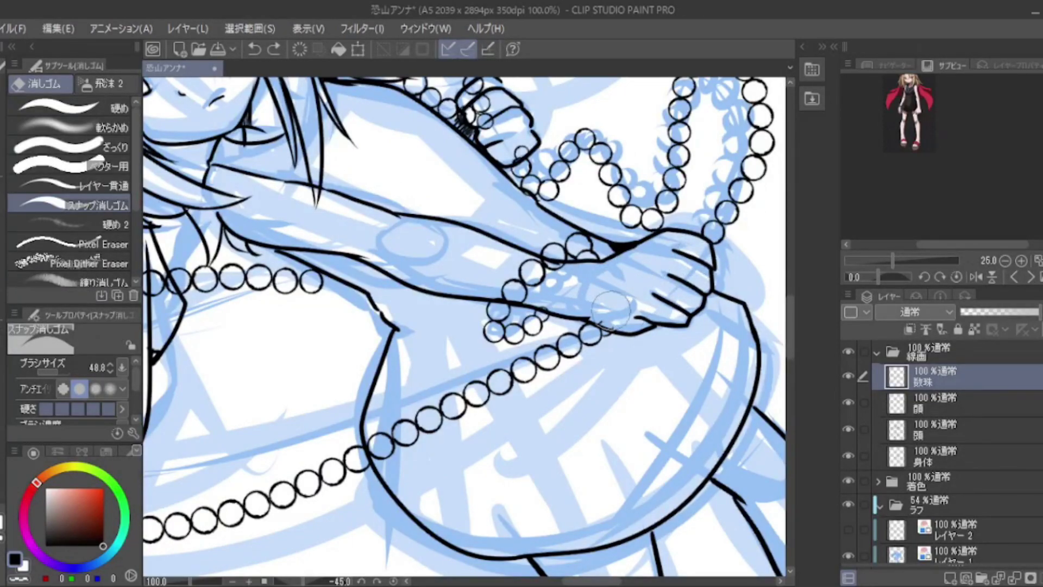
{"action": "left_click_drag", "start_coordinate": [492, 137], "coordinate": [478, 106]}
Clean up the overlaps where the bead string crosses the figure, working across the 身体, 頭 and 数珠 layers
{"action": "scroll", "coordinate": [421, 217], "scroll_direction": "down", "scroll_amount": 3}
{"action": "left_click", "coordinate": [961, 459]}
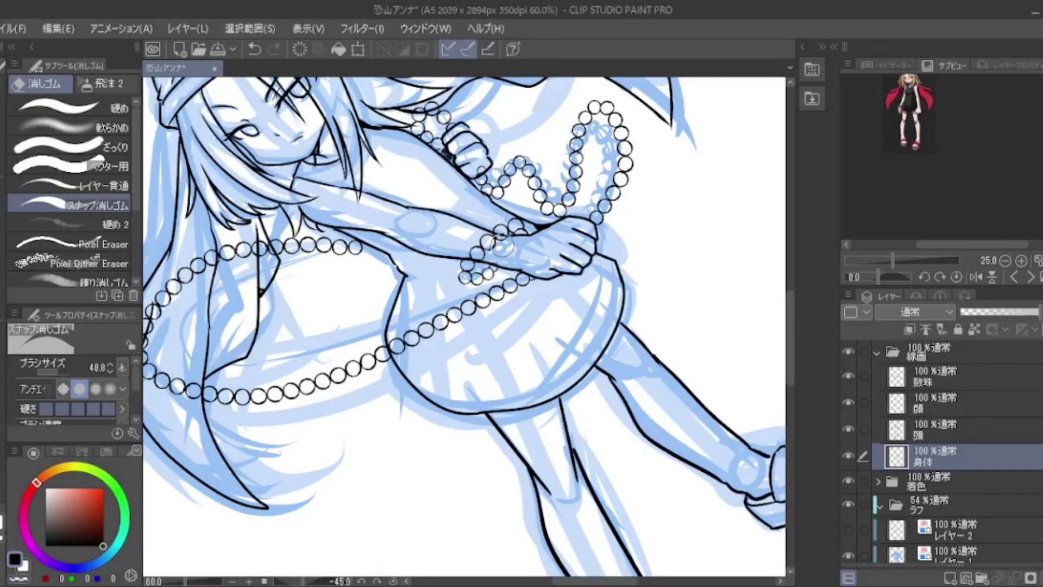
{"action": "left_click", "coordinate": [456, 243], "text": "ctrl+shift"}
{"action": "scroll", "coordinate": [246, 271], "scroll_direction": "down", "scroll_amount": 1}
{"action": "left_click", "coordinate": [164, 328], "text": "ctrl+shift"}
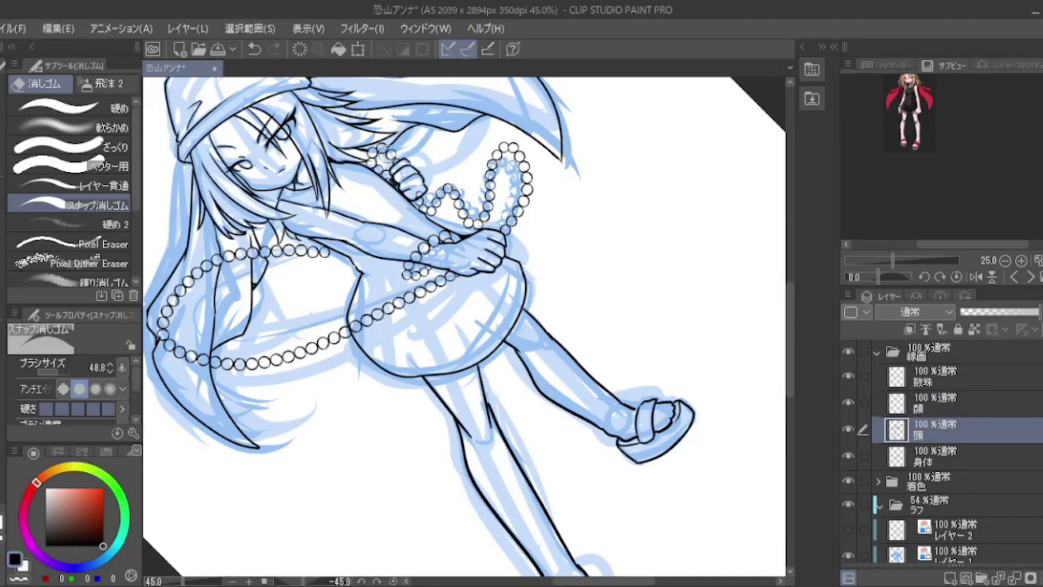
{"action": "left_click", "coordinate": [388, 154], "text": "ctrl+shift"}
{"action": "scroll", "coordinate": [488, 266], "scroll_direction": "down", "scroll_amount": 2}
{"action": "left_click_drag", "start_coordinate": [381, 326], "coordinate": [489, 272]}
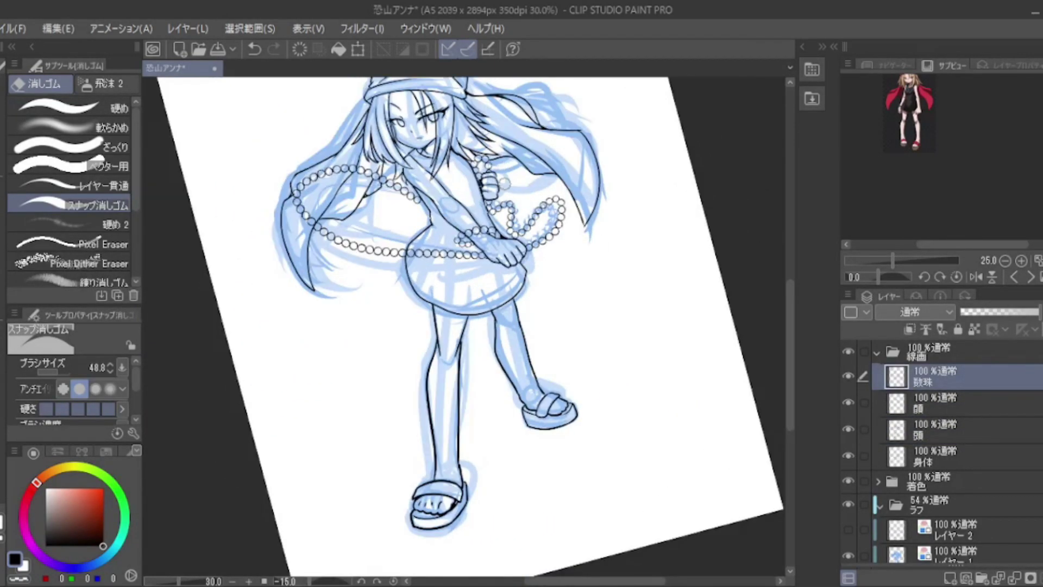
Re-ink the skirt on the 身体 layer with straighter hip lines and a wavy hem, undoing failed strokes
{"action": "scroll", "coordinate": [487, 266], "scroll_direction": "up", "scroll_amount": 3}
{"action": "left_click", "coordinate": [487, 266], "text": "ctrl+shift"}
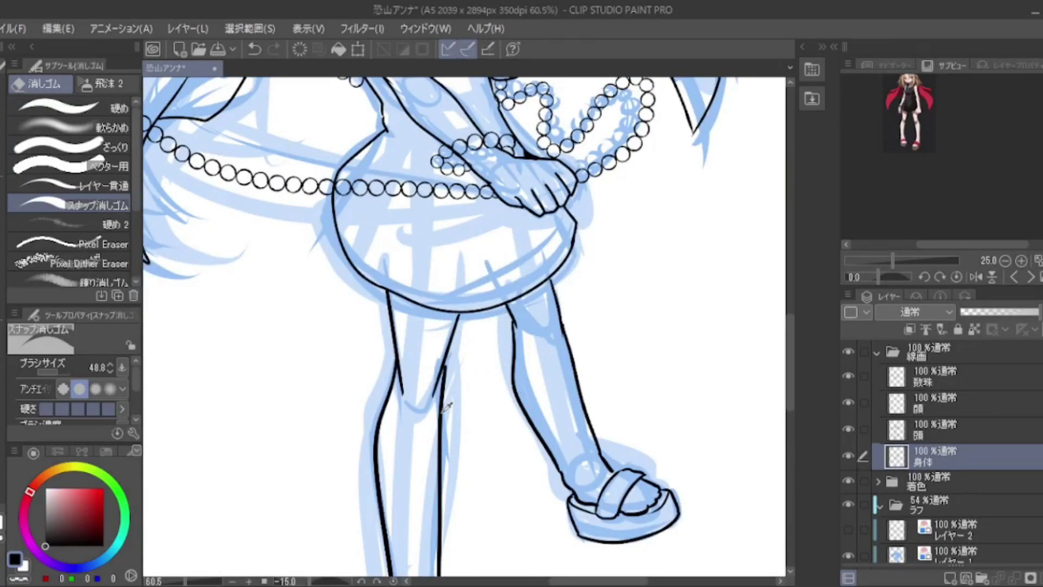
{"action": "scroll", "coordinate": [597, 163], "scroll_direction": "up", "scroll_amount": 3}
{"action": "key", "text": "p"}
{"action": "mouse_move", "coordinate": [313, 122]}
{"action": "left_mouse_down"}
{"action": "mouse_move", "coordinate": [241, 236]}
{"action": "mouse_move", "coordinate": [414, 365]}
{"action": "mouse_move", "coordinate": [584, 232]}
{"action": "left_mouse_up"}
{"action": "key", "text": "ctrl+z"}
{"action": "key", "text": "ctrl+z"}
{"action": "mouse_move", "coordinate": [242, 236]}
{"action": "left_mouse_down"}
{"action": "mouse_move", "coordinate": [285, 313]}
{"action": "mouse_move", "coordinate": [524, 326]}
{"action": "mouse_move", "coordinate": [598, 266]}
{"action": "mouse_move", "coordinate": [584, 263]}
{"action": "mouse_move", "coordinate": [592, 211]}
{"action": "mouse_move", "coordinate": [548, 222]}
{"action": "left_mouse_up"}
{"action": "key", "text": "ctrl+z"}
{"action": "key", "text": "ctrl+z"}
{"action": "key", "text": "ctrl+z"}
Erase the old rounded skirt outline at the hips and along the hem
{"action": "key", "text": "e"}
{"action": "left_click_drag", "start_coordinate": [253, 223], "coordinate": [280, 196]}
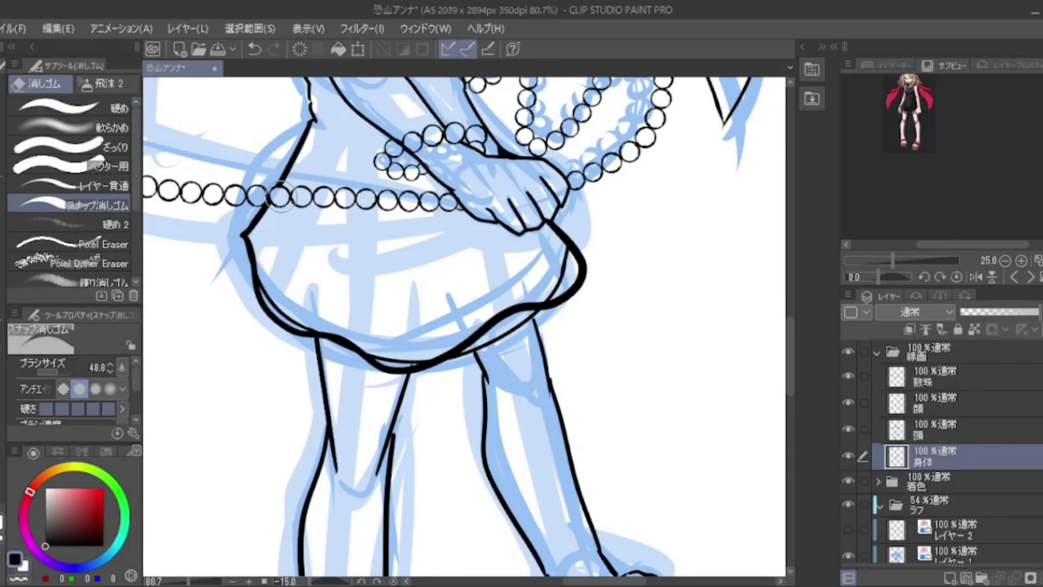
{"action": "left_click_drag", "start_coordinate": [281, 298], "coordinate": [278, 291]}
{"action": "left_click_drag", "start_coordinate": [320, 323], "coordinate": [447, 376]}
{"action": "left_click_drag", "start_coordinate": [566, 262], "coordinate": [553, 252]}
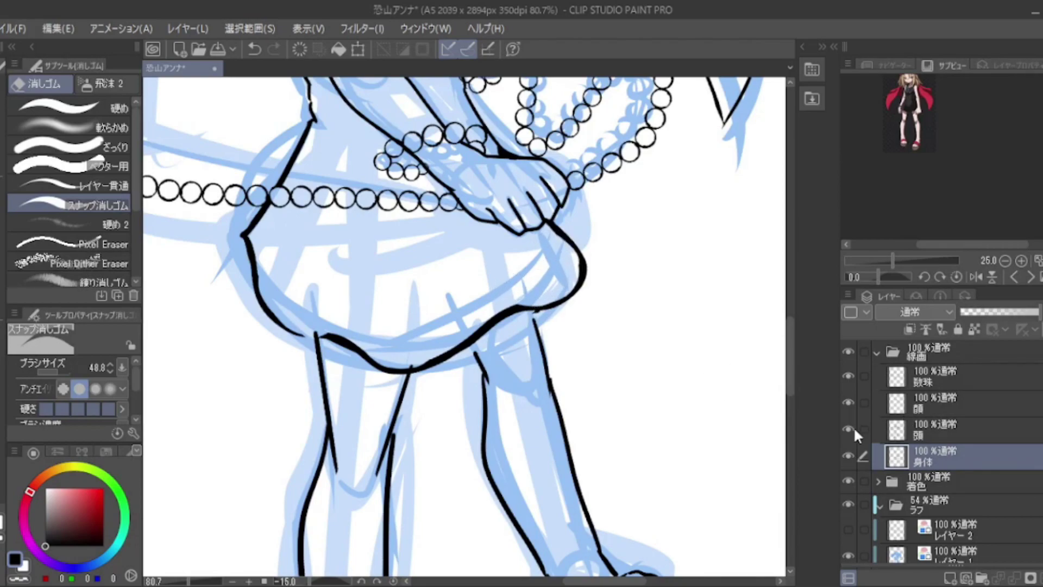
Try to transform the lassoed legs and sandals on the 頭 layer
{"action": "left_click", "coordinate": [880, 429]}
{"action": "scroll", "coordinate": [214, 393], "scroll_direction": "down", "scroll_amount": 5}
{"action": "key", "text": "m"}
{"action": "left_click_drag", "start_coordinate": [244, 353], "coordinate": [321, 307]}
{"action": "key", "text": "ctrl+t"}
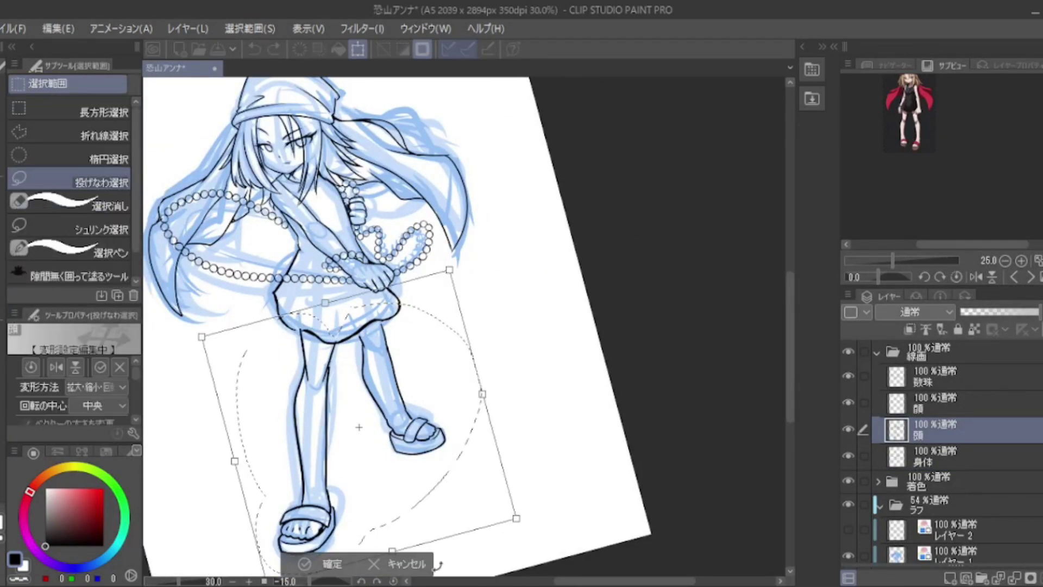
{"action": "left_click", "coordinate": [379, 564]}
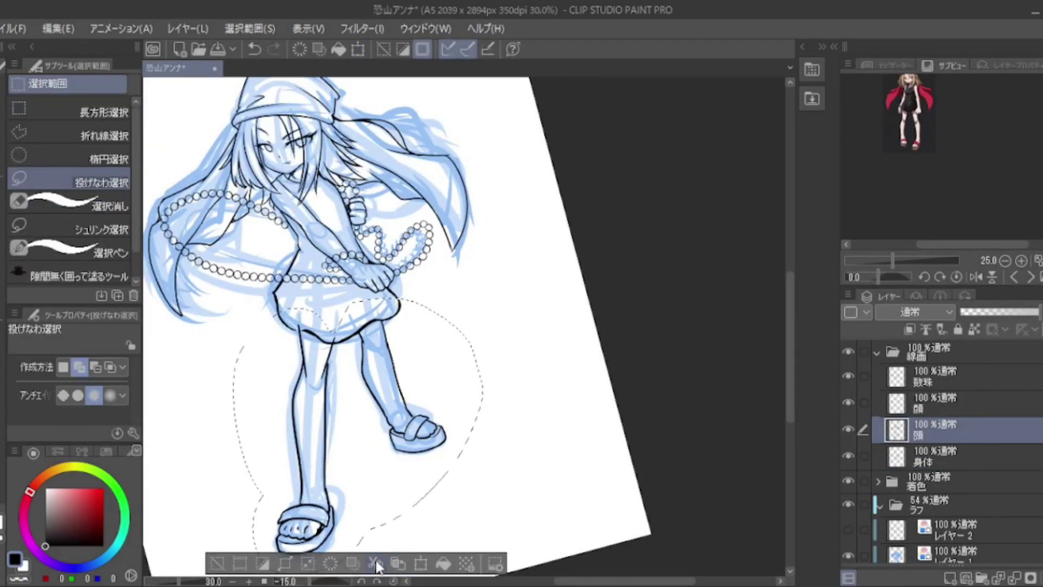
{"action": "key", "text": "ctrl+d"}
Clean up the leg line ends at the skirt hem on the 身体 layer
{"action": "left_click", "coordinate": [960, 452]}
{"action": "scroll", "coordinate": [472, 403], "scroll_direction": "up", "scroll_amount": 3}
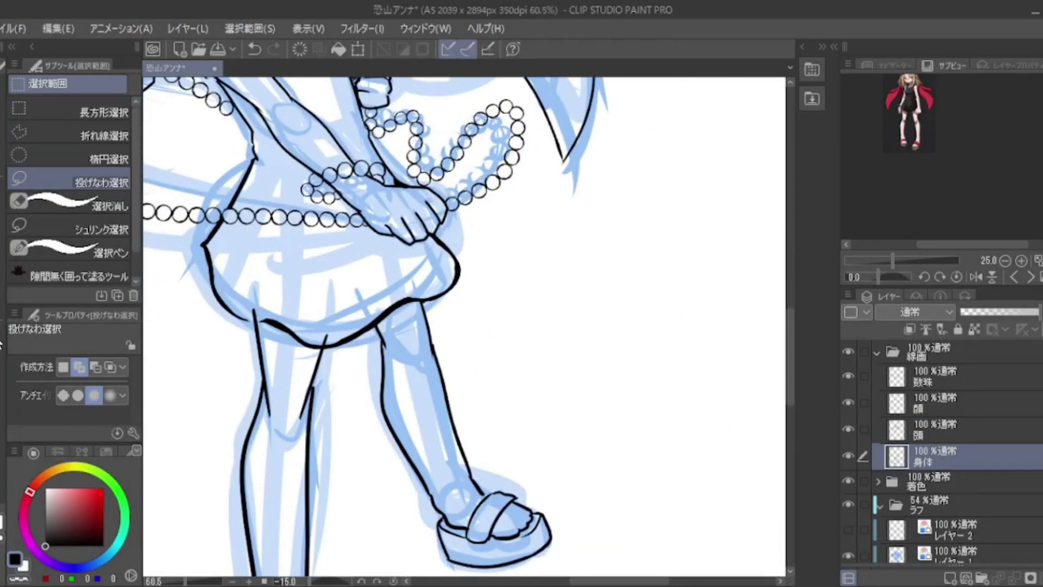
{"action": "key", "text": "e"}
{"action": "key", "text": "ctrl+0"}
Collapse the 線画 and ラフ folders and bring up the full-color standing character as the reference picture
{"action": "left_click", "coordinate": [878, 352]}
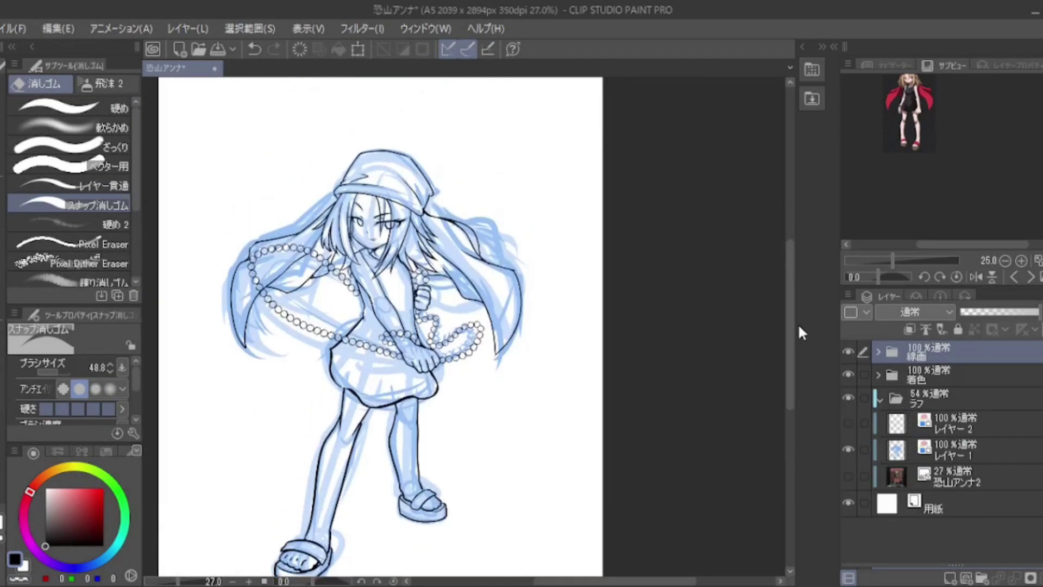
{"action": "left_click", "coordinate": [880, 399]}
{"action": "left_click", "coordinate": [1030, 277]}
{"action": "left_click", "coordinate": [1030, 277]}
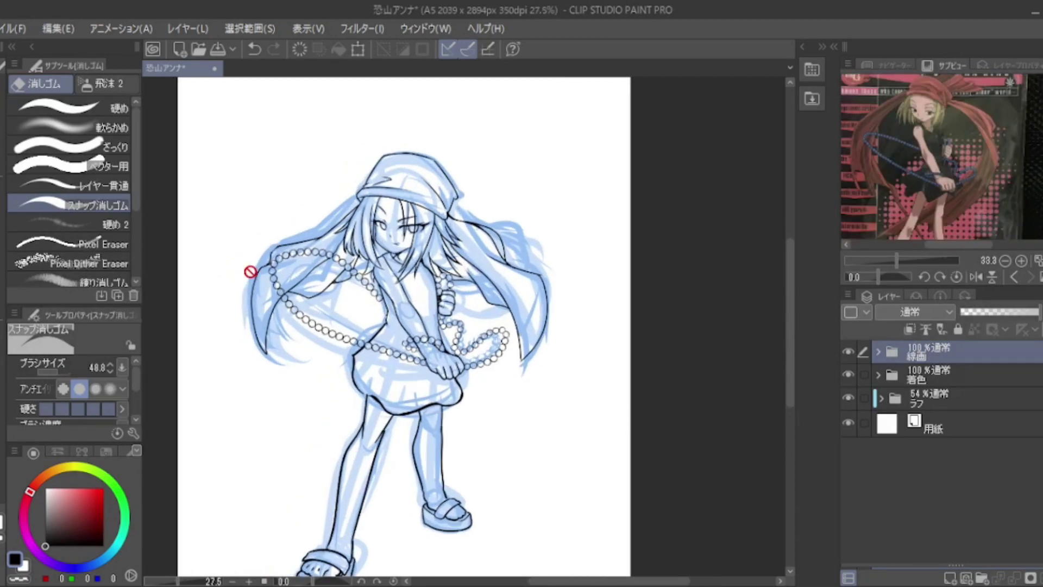
Expand the 着色 folder and add three new layers to it
{"action": "left_click", "coordinate": [876, 372]}
{"action": "left_click", "coordinate": [950, 578]}
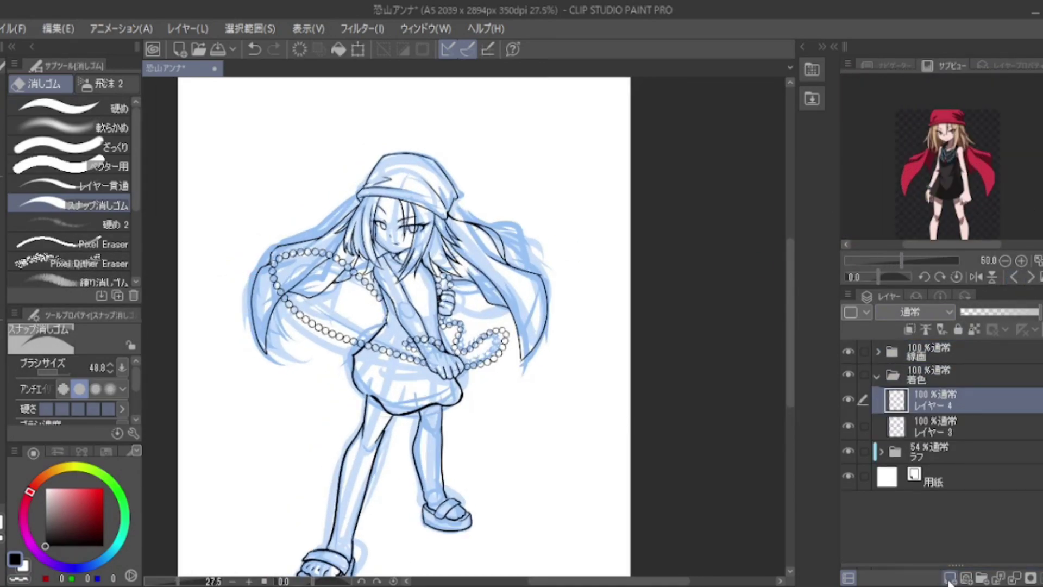
{"action": "left_click", "coordinate": [949, 578]}
{"action": "left_click", "coordinate": [950, 578]}
Rename the four layers in the 着色 folder 肌, 服, 目 and 髪 from the lowest up
{"action": "double_click", "coordinate": [934, 481]}
{"action": "type", "text": "肌"}
{"action": "key", "text": "Return"}
{"action": "left_click", "coordinate": [960, 458]}
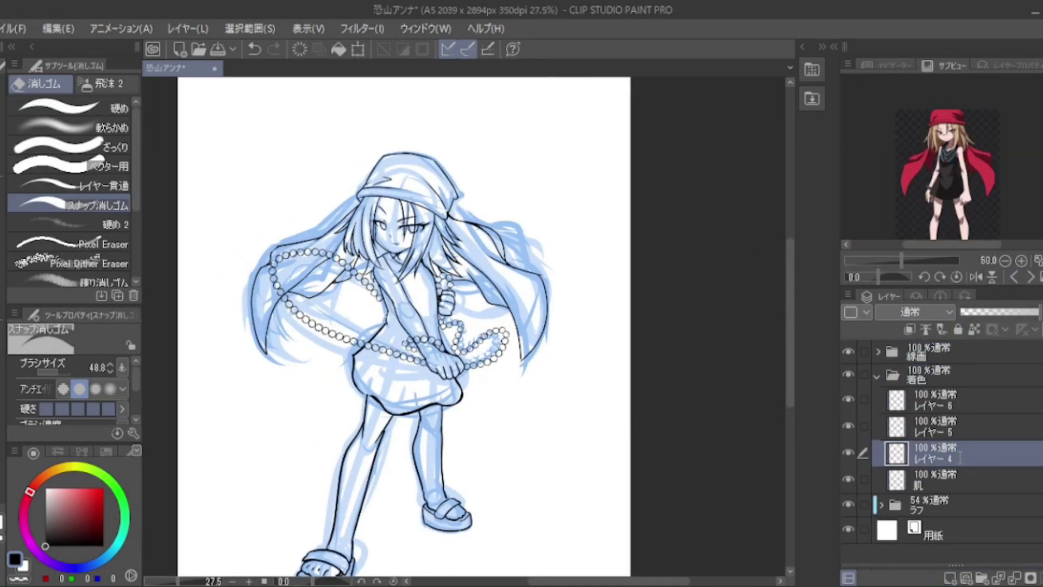
{"action": "double_click", "coordinate": [945, 432]}
{"action": "type", "text": "目"}
{"action": "key", "text": "Return"}
{"action": "left_click", "coordinate": [934, 402]}
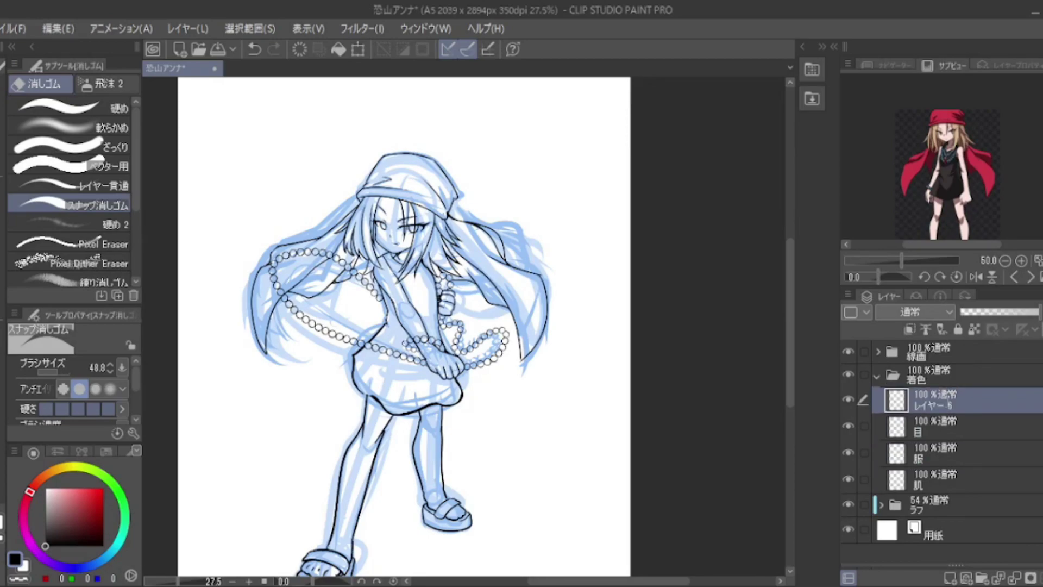
Add a new layer named 数珠 directly above the 服 layer
{"action": "left_click", "coordinate": [972, 453]}
{"action": "key", "text": "ctrl+shift+n"}
{"action": "key", "text": "u"}
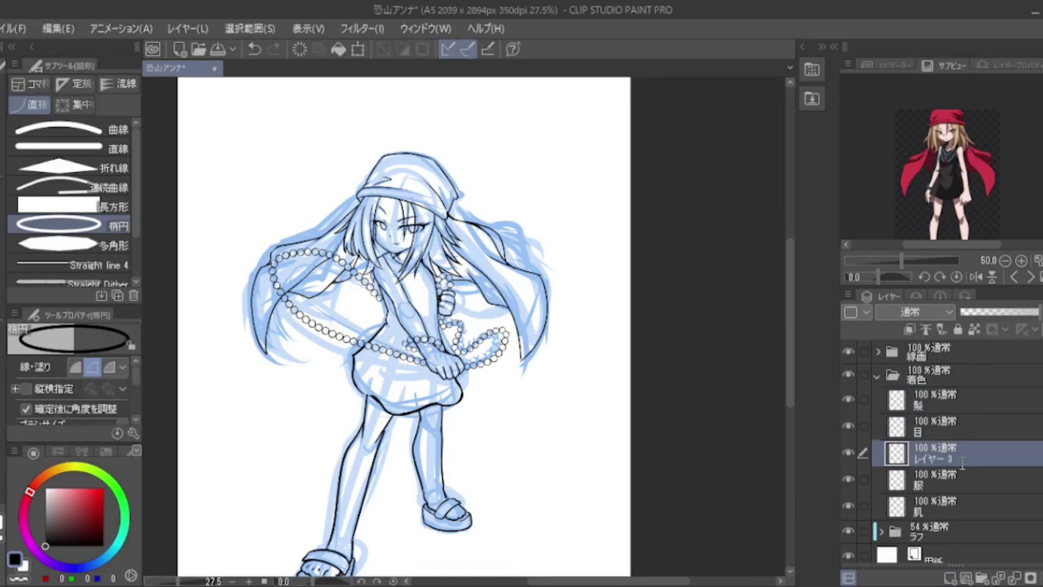
{"action": "key", "text": "p"}
Fill the figure on the 肌 layer with the skin tone RGB 253, 226, 219 sampled from the reference, leaving the outer background clear
{"action": "left_click", "coordinate": [934, 505]}
{"action": "left_click", "coordinate": [944, 203]}
{"action": "key", "text": "g"}
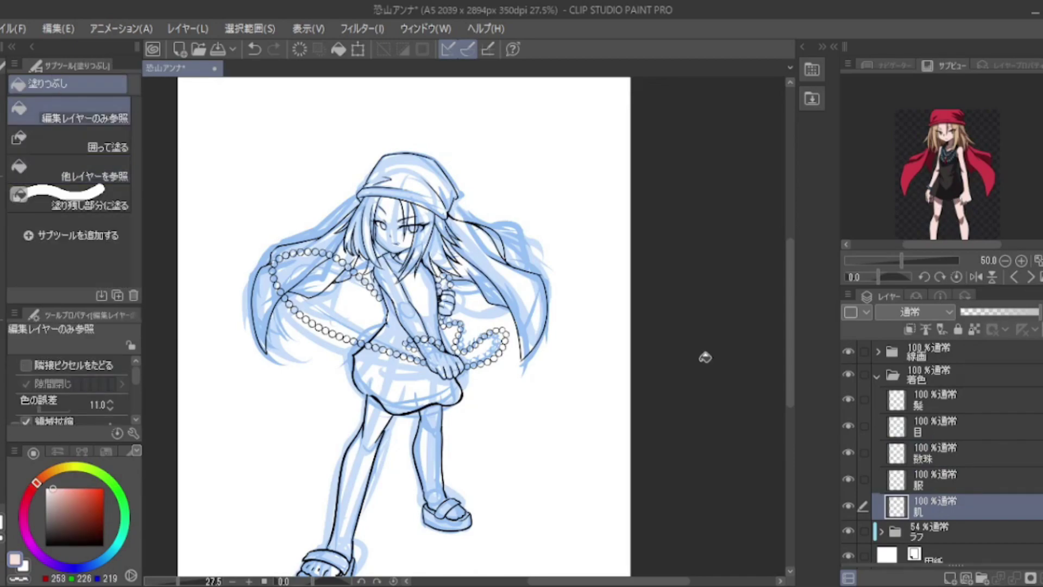
{"action": "left_click", "coordinate": [489, 369]}
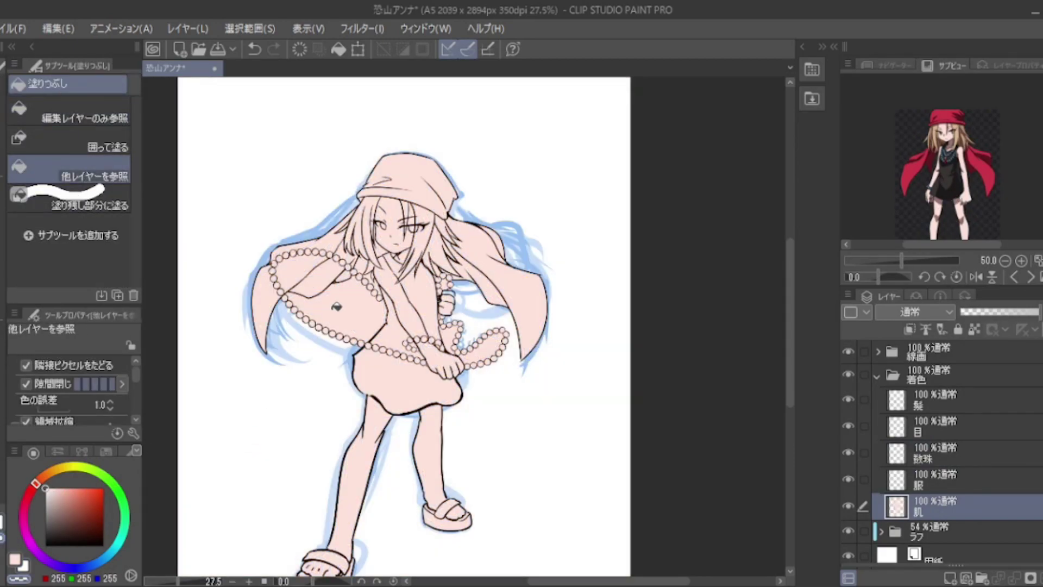
Clear the skin fill from the enclosed background gaps between the beads, arms and headscarf
{"action": "key", "text": "ctrl+plus"}
{"action": "left_click", "coordinate": [441, 288], "text": "alt"}
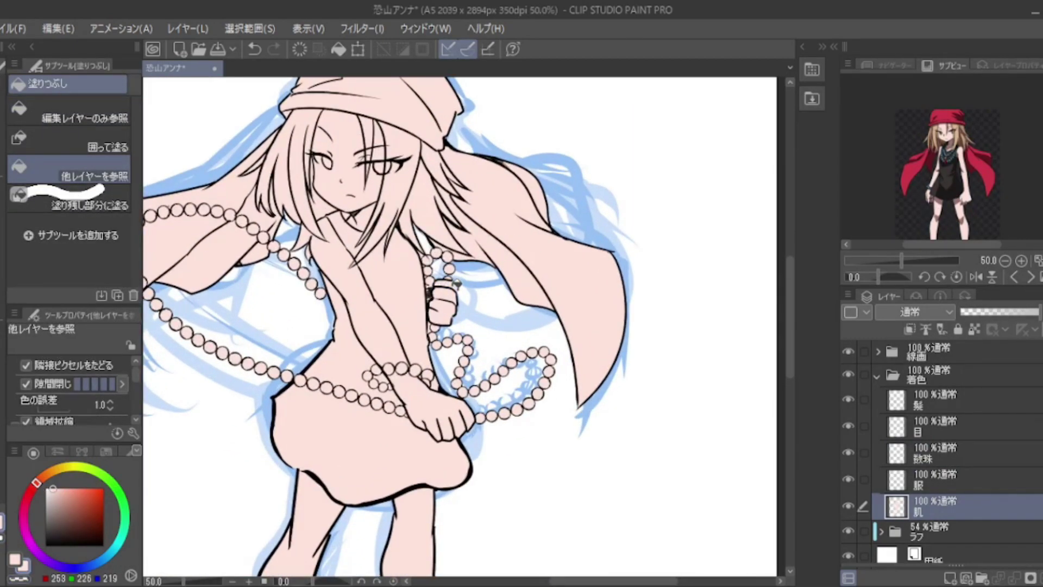
{"action": "scroll", "coordinate": [351, 248], "scroll_direction": "down", "scroll_amount": 1}
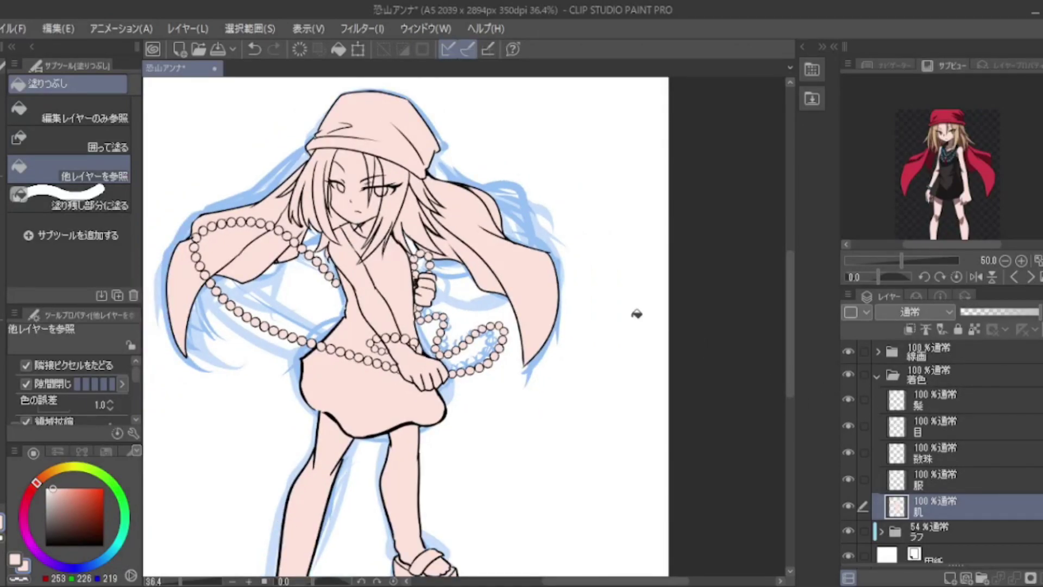
Remove the headscarf tail's large upper fold line on the 頭 layer and ink a smaller fold in black nearer the tip
{"action": "scroll", "coordinate": [504, 245], "scroll_direction": "up", "scroll_amount": 2}
{"action": "left_click", "coordinate": [878, 352]}
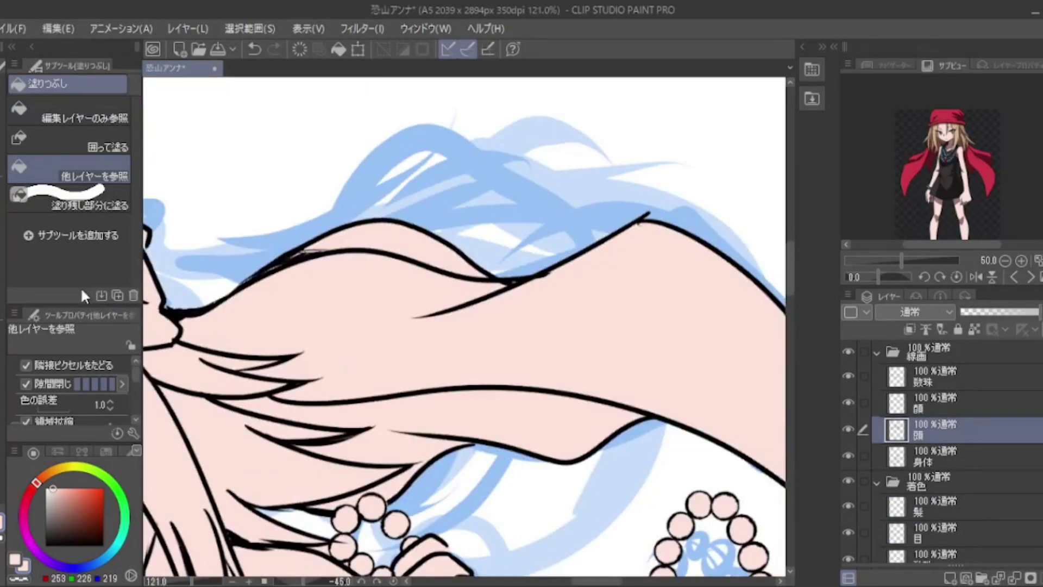
{"action": "key", "text": "p"}
{"action": "key", "text": "ctrl+z"}
{"action": "key", "text": "ctrl+z"}
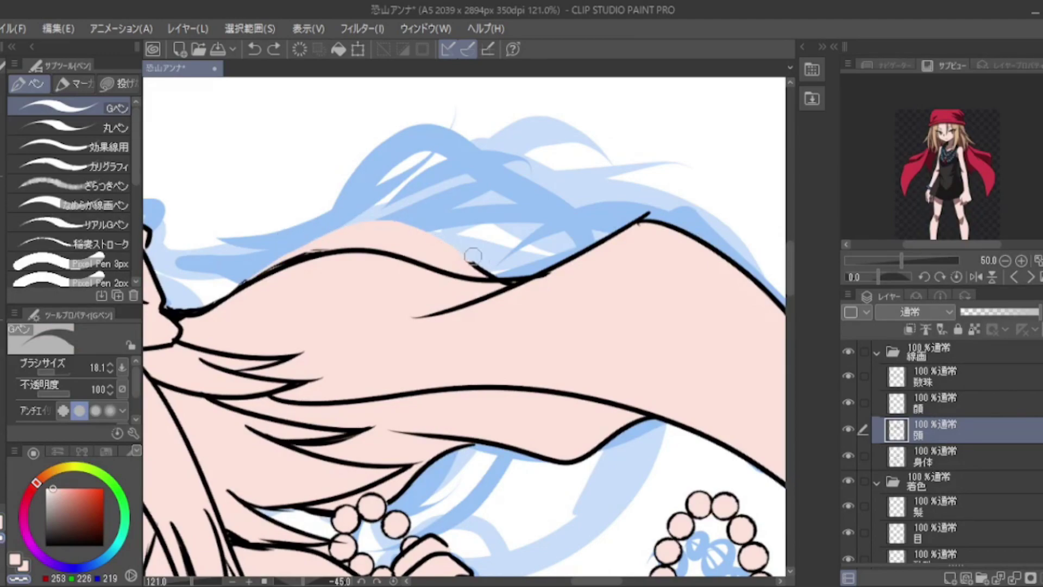
{"action": "key", "text": "x"}
{"action": "mouse_move", "coordinate": [427, 267]}
{"action": "left_mouse_down"}
{"action": "mouse_move", "coordinate": [520, 249]}
{"action": "mouse_move", "coordinate": [548, 256]}
{"action": "left_mouse_up"}
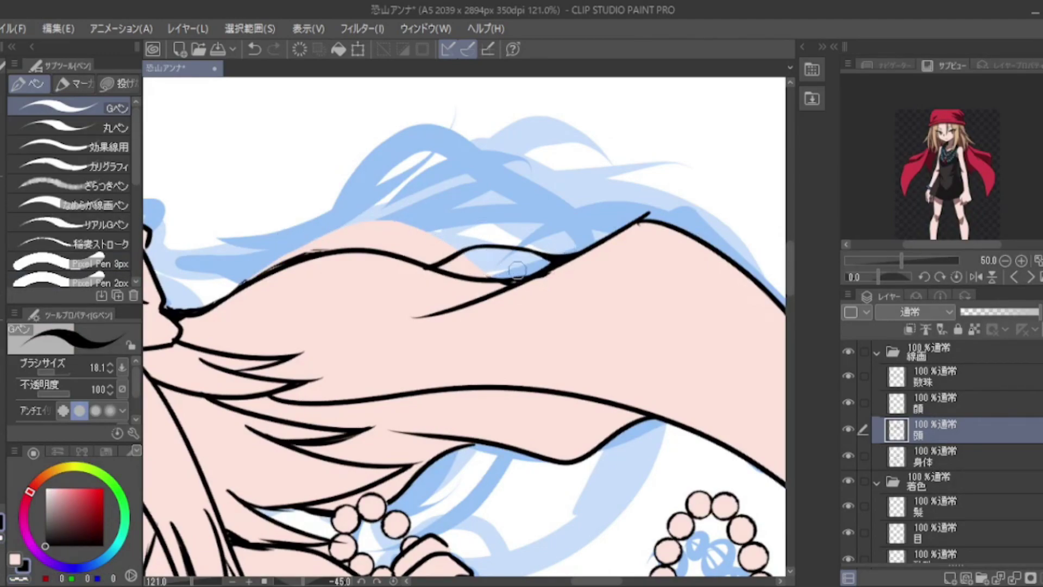
Erase the skin fill outside the headscarf tail's upper edge on the 肌 layer and paint skin tone inside its small fold
{"action": "scroll", "coordinate": [956, 461], "scroll_direction": "down", "scroll_amount": 2}
{"action": "left_click", "coordinate": [956, 547]}
{"action": "key", "text": "e"}
{"action": "left_click_drag", "start_coordinate": [260, 228], "coordinate": [445, 256]}
{"action": "key", "text": "p"}
{"action": "key", "text": "x"}
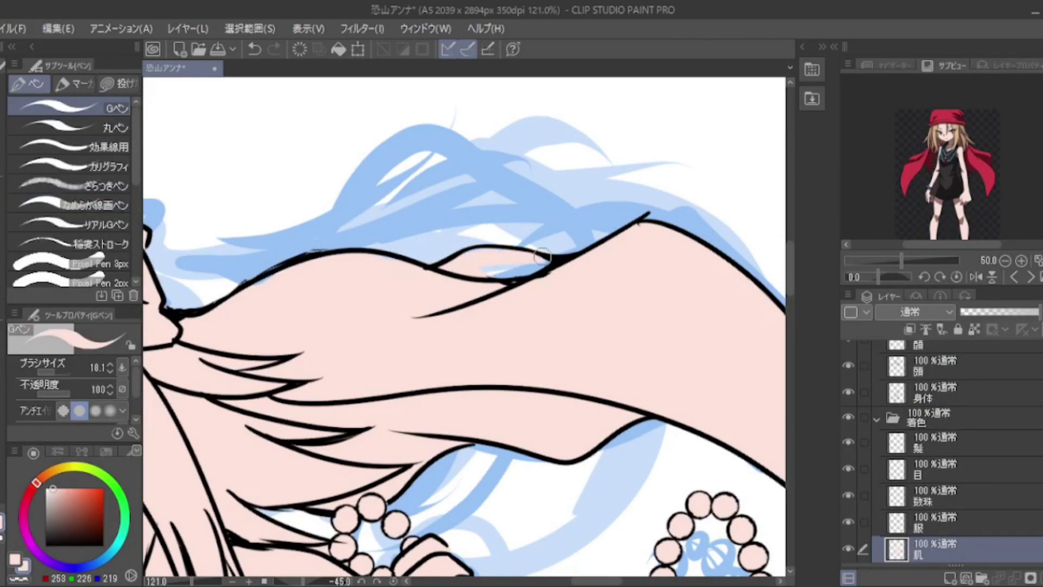
Fill the dress on the 服 layer with the dark tone RGB 54, 50, 49
{"action": "scroll", "coordinate": [542, 255], "scroll_direction": "down", "scroll_amount": 5}
{"action": "left_click", "coordinate": [935, 522]}
{"action": "key", "text": "g"}
{"action": "left_click", "coordinate": [503, 419]}
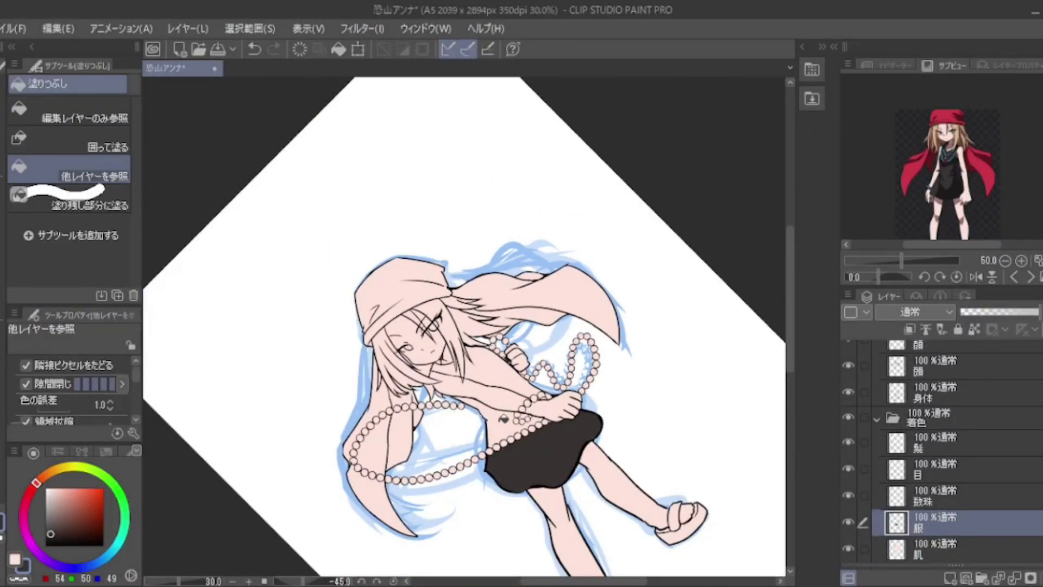
{"action": "left_click", "coordinate": [503, 420]}
{"action": "left_click", "coordinate": [445, 364]}
Fill the headscarf and both of its tails on the 服 layer with bright red RGB 255, 35, 42
{"action": "key", "text": "ctrl+0"}
{"action": "scroll", "coordinate": [476, 378], "scroll_direction": "up", "scroll_amount": 2}
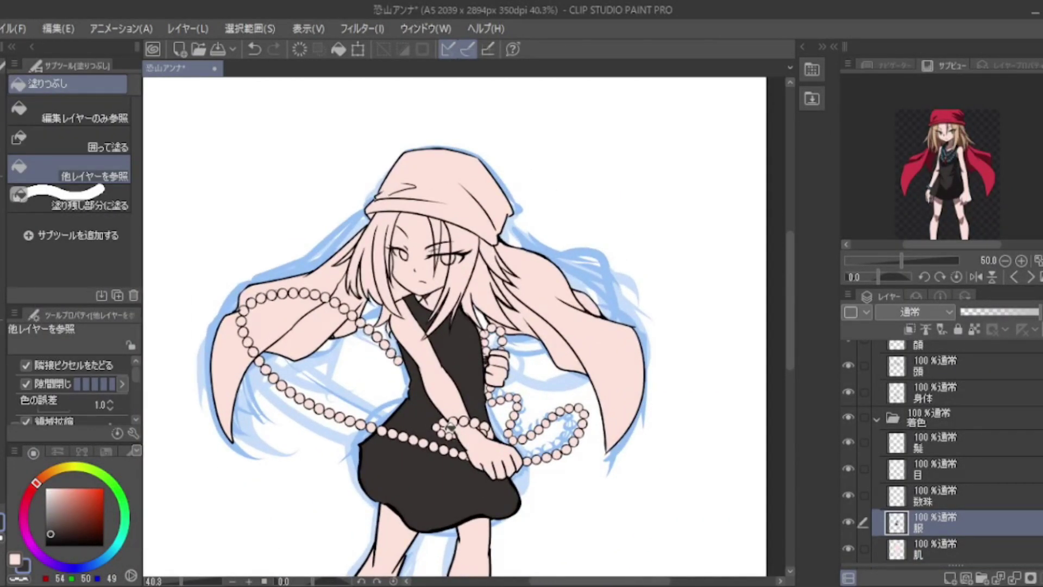
{"action": "left_click", "coordinate": [965, 103]}
{"action": "left_click", "coordinate": [321, 264]}
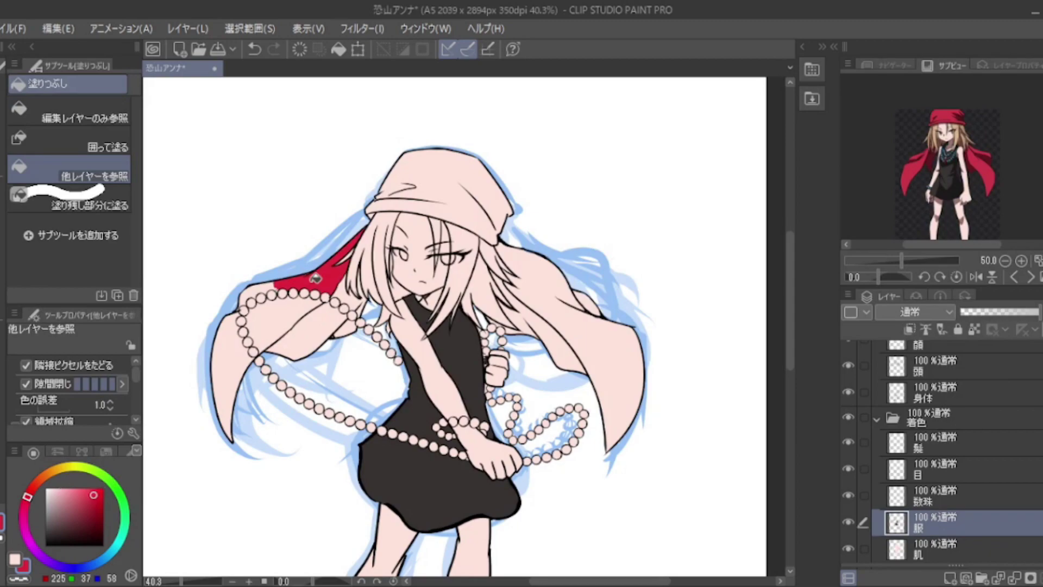
{"action": "left_click", "coordinate": [274, 285]}
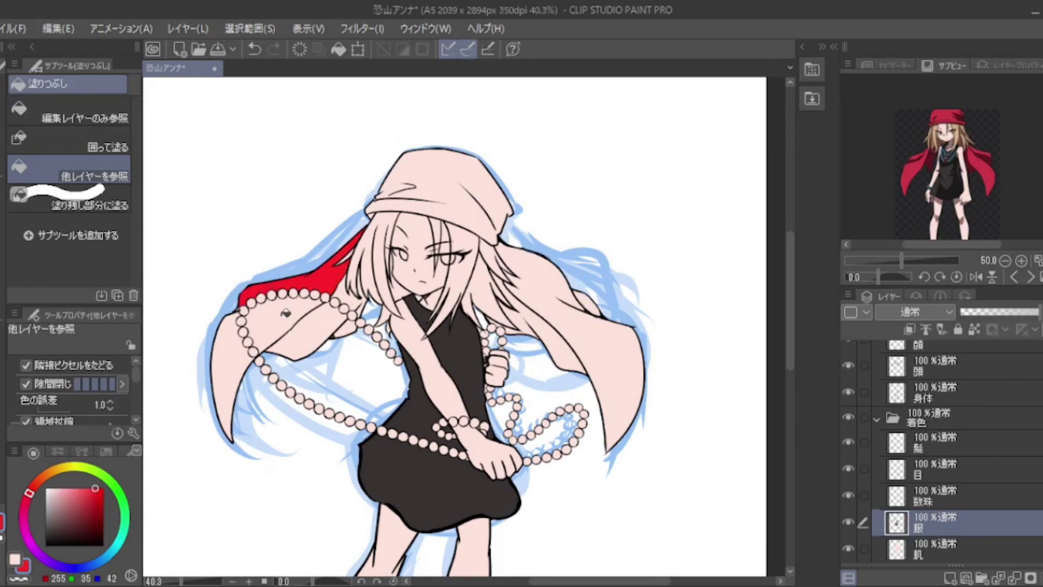
{"action": "left_click", "coordinate": [296, 332]}
{"action": "left_click", "coordinate": [234, 381]}
{"action": "left_click", "coordinate": [575, 320]}
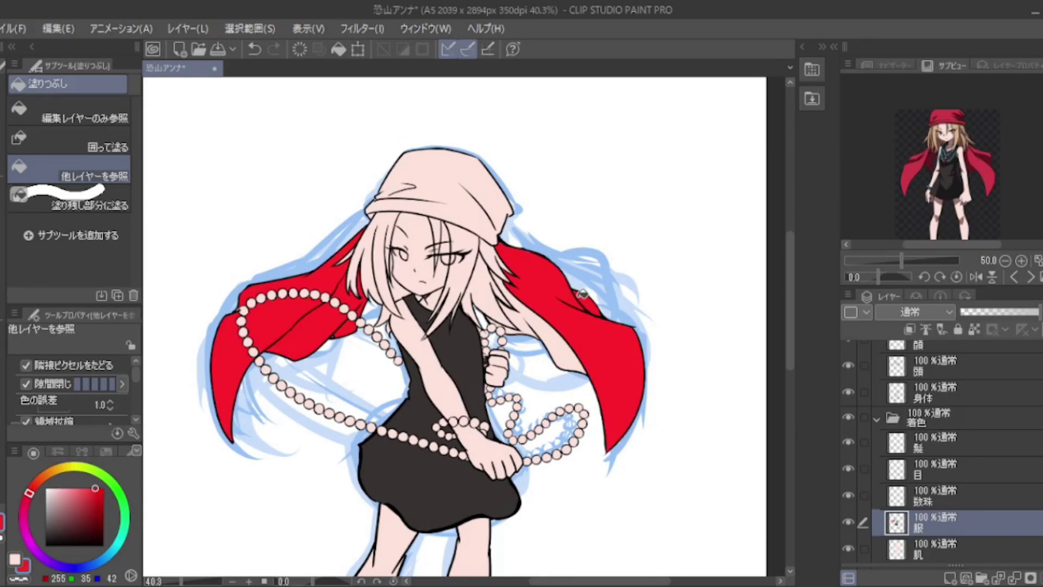
{"action": "left_click", "coordinate": [579, 298]}
{"action": "scroll", "coordinate": [497, 323], "scroll_direction": "up", "scroll_amount": 1}
{"action": "left_click", "coordinate": [356, 186]}
Fill both sandals on the 服 layer, using the headscarf red for the straps and brown RGB 112, 85, 78 for the soles
{"action": "scroll", "coordinate": [777, 251], "scroll_direction": "down", "scroll_amount": 2}
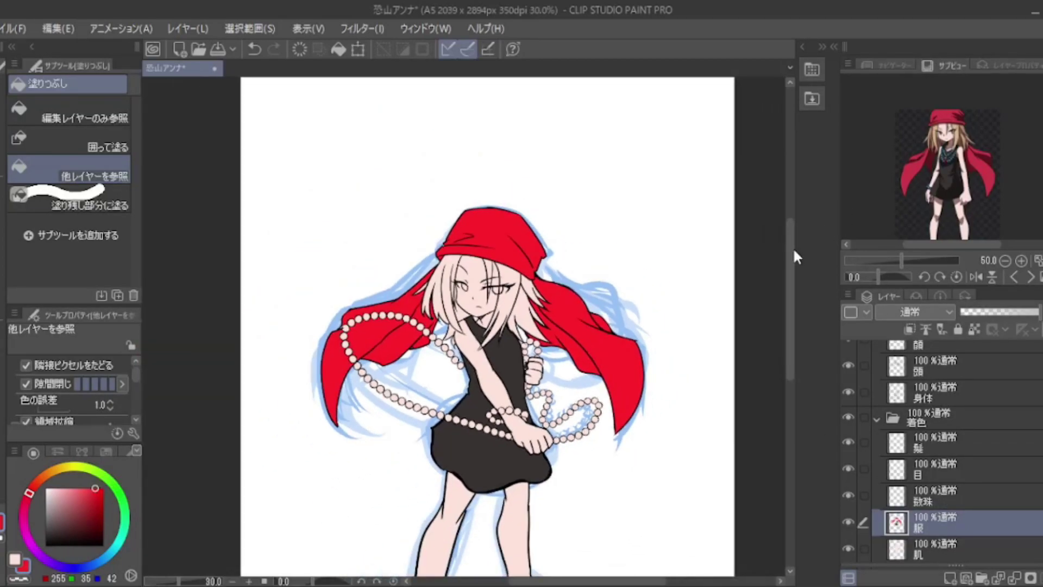
{"action": "scroll", "coordinate": [777, 252], "scroll_direction": "down", "scroll_amount": 3}
{"action": "left_click", "coordinate": [535, 411]}
{"action": "left_click", "coordinate": [405, 467]}
{"action": "left_click", "coordinate": [383, 481], "text": "alt"}
{"action": "left_click", "coordinate": [382, 483]}
{"action": "left_click", "coordinate": [555, 419]}
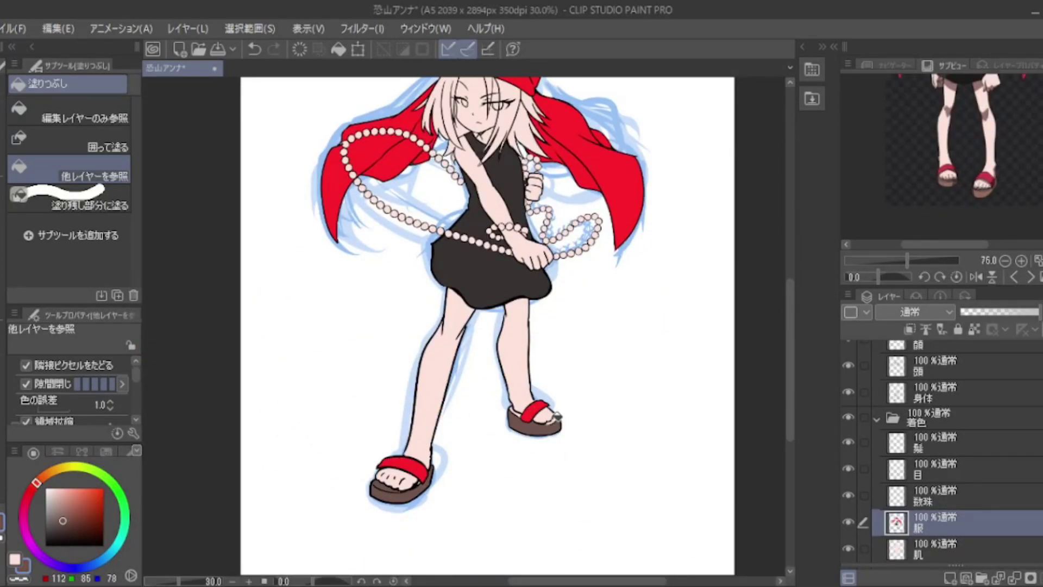
Fill all prayer beads on the 数珠 color layer with blue RGB 31, 91, 126, taking the hue from another reference image
{"action": "left_click", "coordinate": [935, 495]}
{"action": "left_click", "coordinate": [1030, 277]}
{"action": "left_click", "coordinate": [962, 136]}
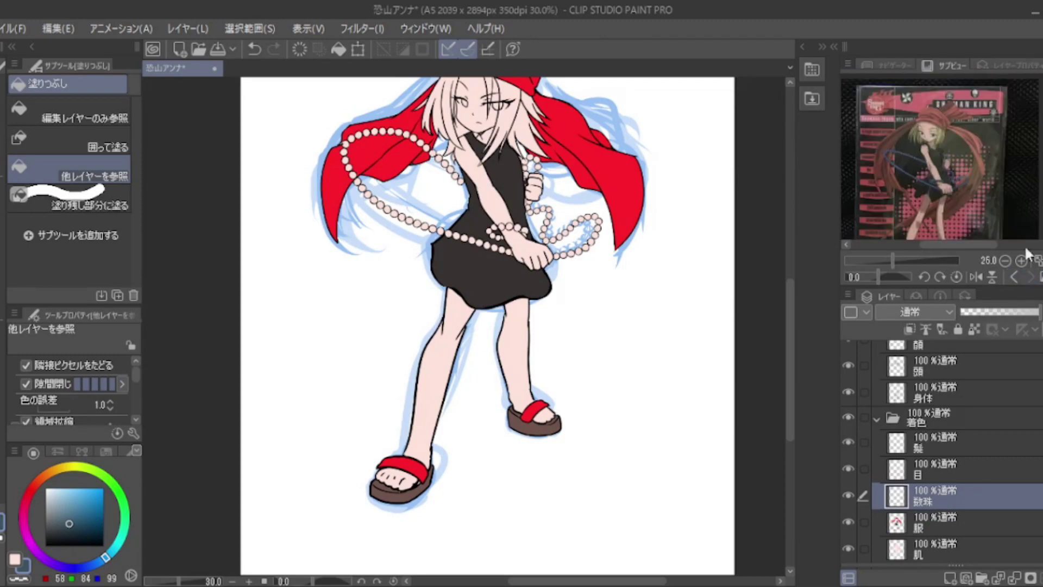
{"action": "left_click", "coordinate": [1031, 277]}
{"action": "scroll", "coordinate": [462, 167], "scroll_direction": "up", "scroll_amount": 1}
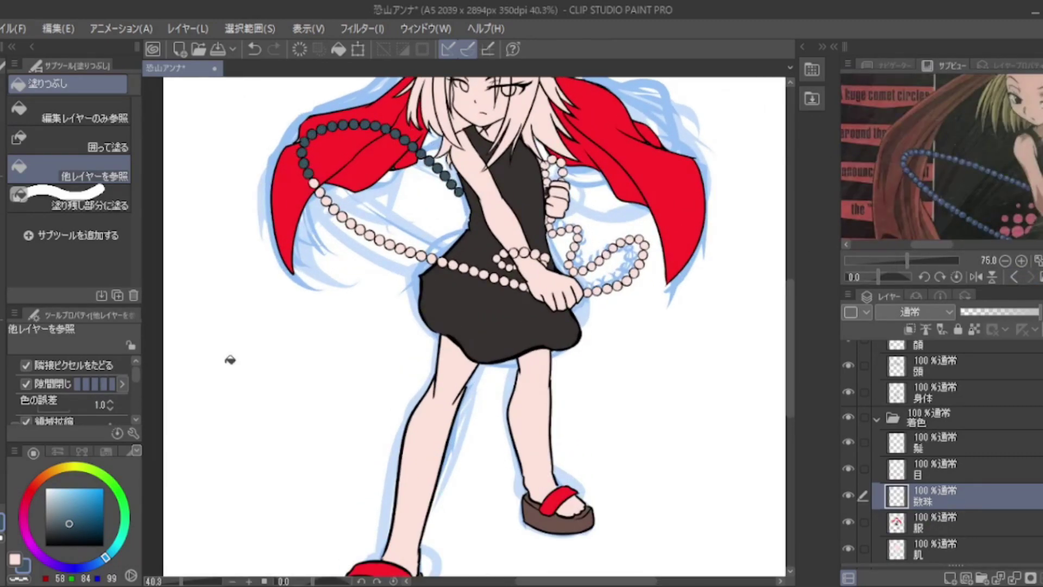
{"action": "key", "text": "minus"}
{"action": "key", "text": "minus"}
{"action": "key", "text": "minus"}
{"action": "key", "text": "minus"}
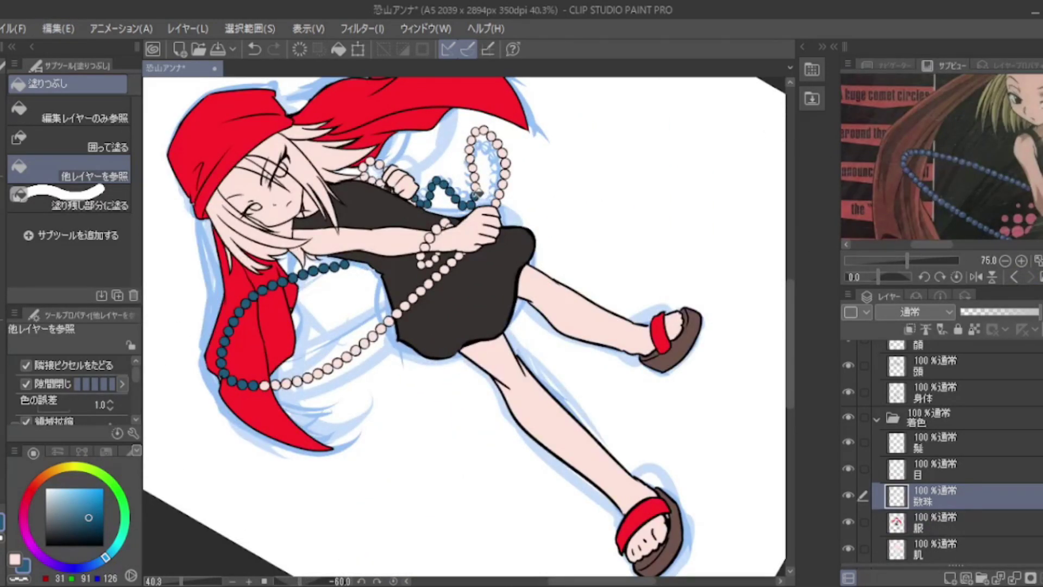
{"action": "mouse_move", "coordinate": [478, 193]}
{"action": "left_mouse_down"}
{"action": "mouse_move", "coordinate": [476, 131]}
{"action": "mouse_move", "coordinate": [508, 156]}
{"action": "left_mouse_up"}
{"action": "mouse_move", "coordinate": [453, 223]}
{"action": "left_mouse_down"}
{"action": "mouse_move", "coordinate": [422, 262]}
{"action": "mouse_move", "coordinate": [467, 250]}
{"action": "mouse_move", "coordinate": [402, 312]}
{"action": "mouse_move", "coordinate": [318, 373]}
{"action": "mouse_move", "coordinate": [270, 384]}
{"action": "left_mouse_up"}
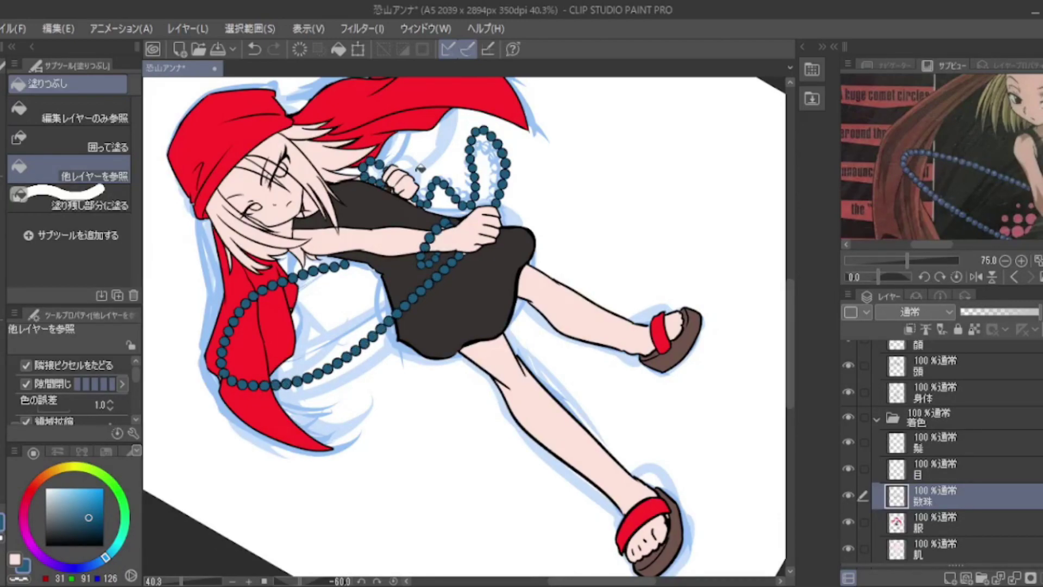
Fill the hair on the 髪 layer with the light brown RGB 214, 180, 145 sampled from the reference
{"action": "left_click", "coordinate": [934, 441]}
{"action": "left_click", "coordinate": [1014, 276]}
{"action": "left_click", "coordinate": [972, 109]}
{"action": "scroll", "coordinate": [315, 136], "scroll_direction": "up", "scroll_amount": 1}
{"action": "left_click", "coordinate": [307, 120]}
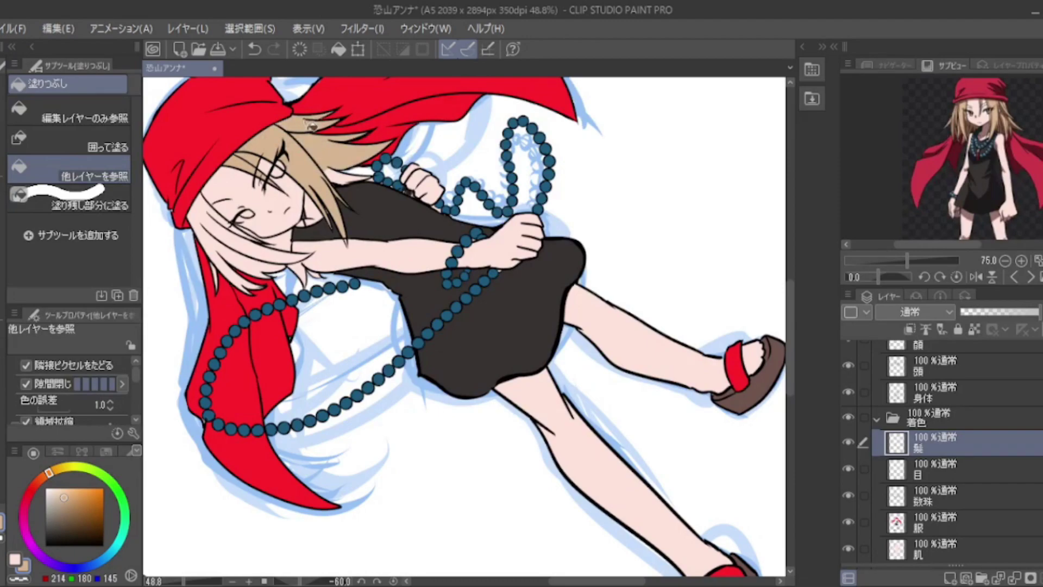
{"action": "left_click", "coordinate": [244, 255]}
{"action": "left_click", "coordinate": [337, 230]}
{"action": "key", "text": "ctrl+z"}
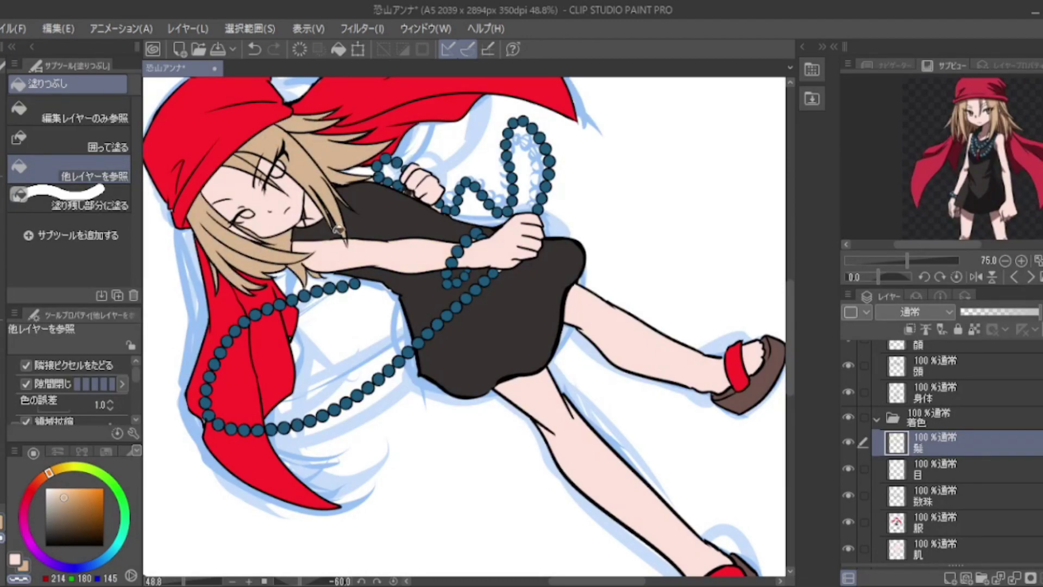
Add a clipping layer above the 顔 line layer and cover the eye lines overlapping the hair with the hair color
{"action": "scroll", "coordinate": [970, 406], "scroll_direction": "up", "scroll_amount": 2}
{"action": "left_click", "coordinate": [970, 402]}
{"action": "left_click", "coordinate": [950, 578]}
{"action": "key", "text": "p"}
{"action": "left_click", "coordinate": [249, 385], "text": "alt"}
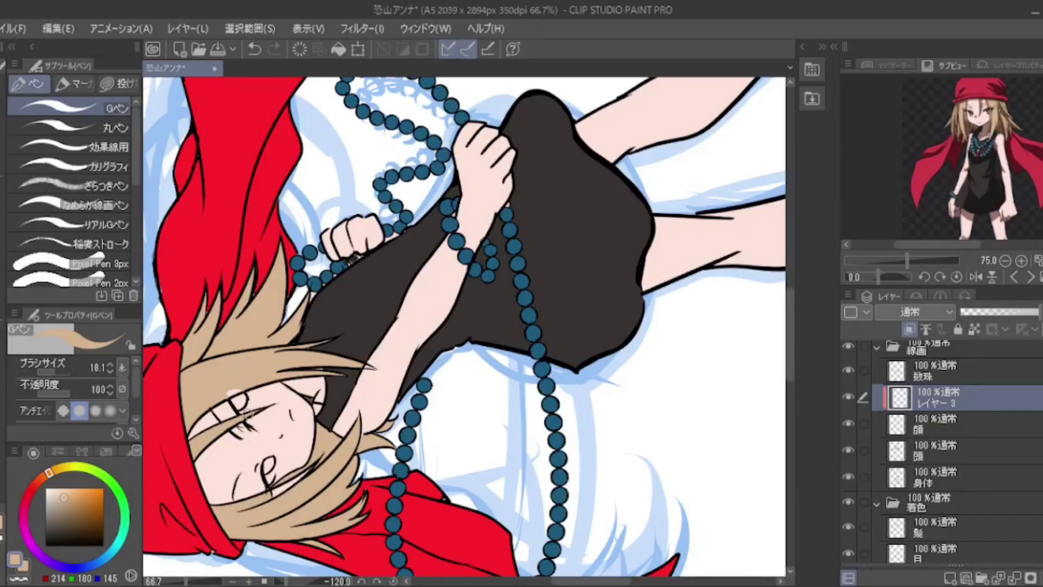
Touch up the hair color on the 髪 layer and the dress collar on the 服 layer with RGB 54, 50, 49
{"action": "key", "text": "e"}
{"action": "left_click", "coordinate": [937, 528]}
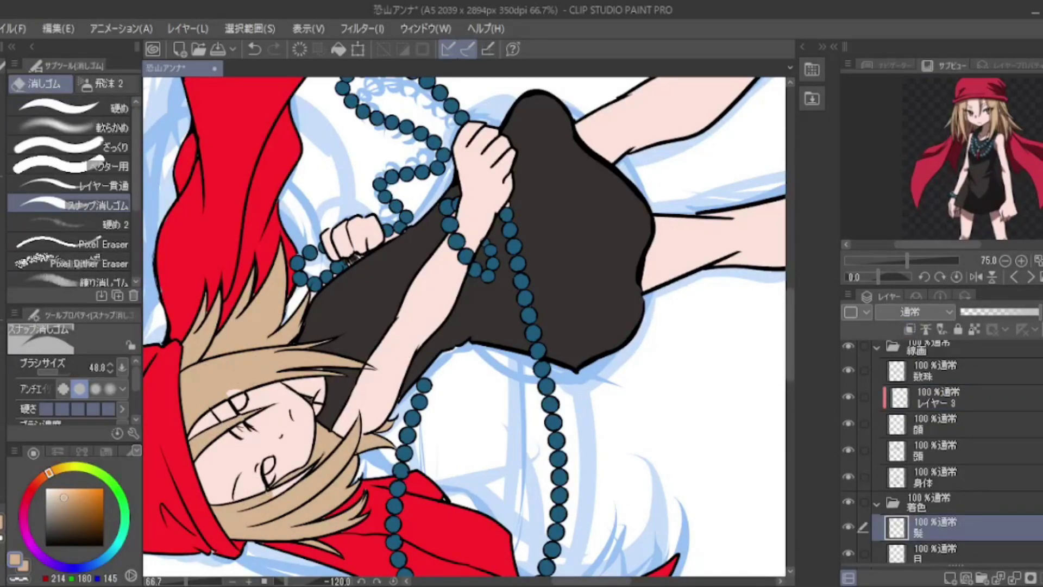
{"action": "key", "text": "p"}
{"action": "left_click_drag", "start_coordinate": [326, 450], "coordinate": [301, 538]}
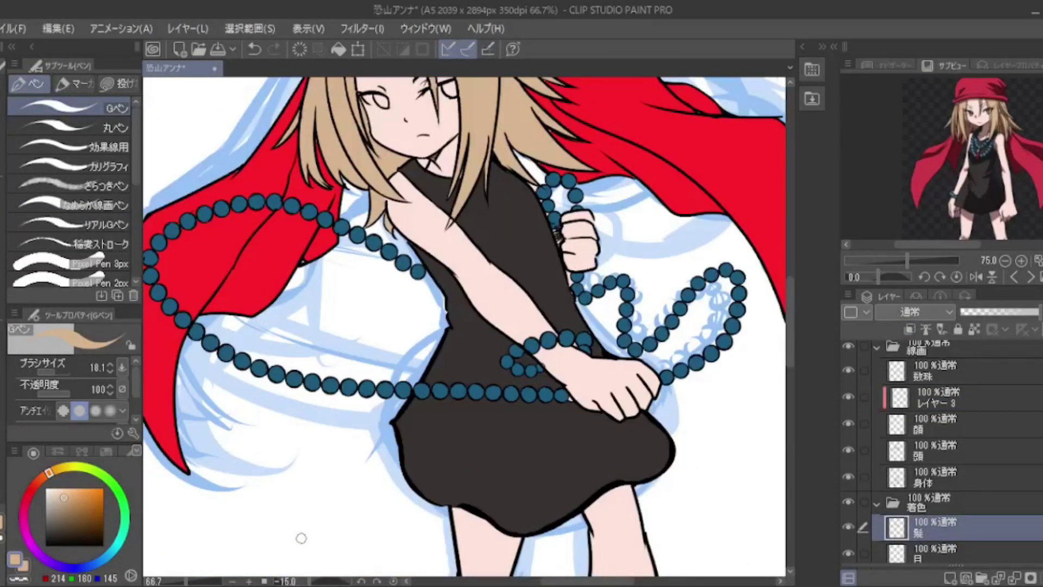
{"action": "scroll", "coordinate": [390, 144], "scroll_direction": "up", "scroll_amount": 4}
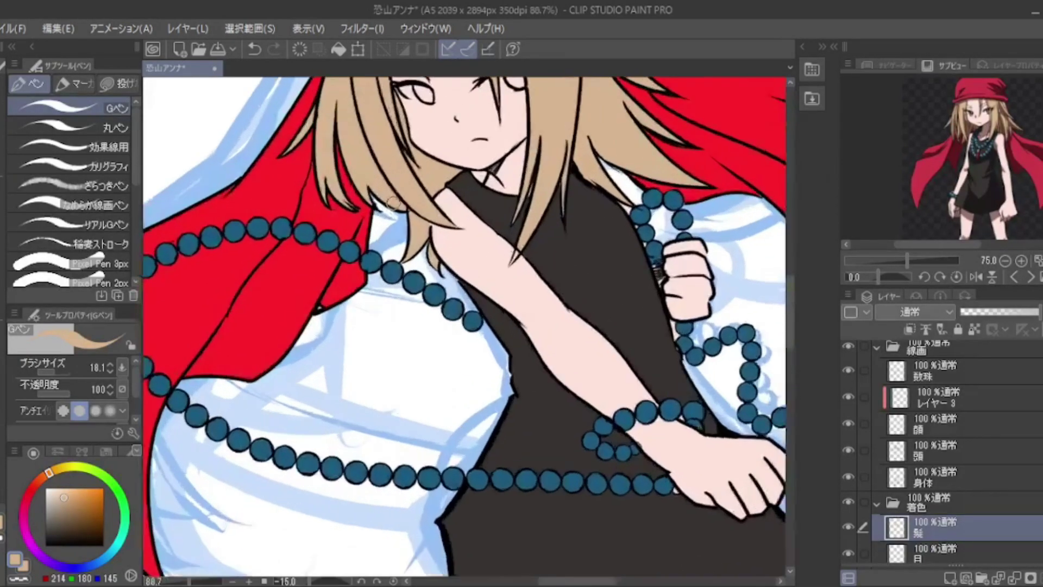
{"action": "scroll", "coordinate": [944, 502], "scroll_direction": "down", "scroll_amount": 3}
{"action": "left_click", "coordinate": [960, 512]}
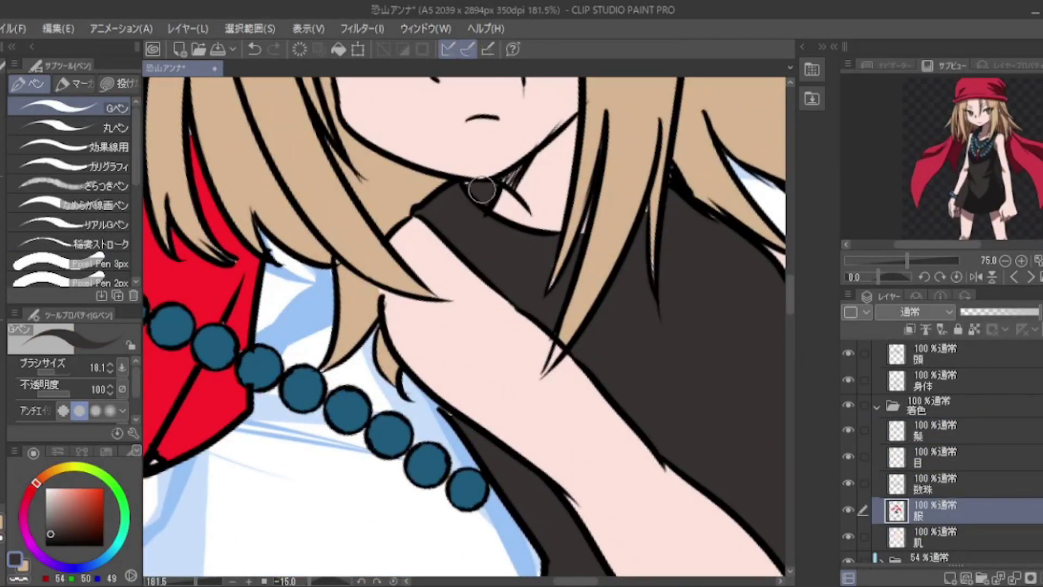
Set the opacity of the clipping layer above the 顔 line art to 54%
{"action": "scroll", "coordinate": [483, 193], "scroll_direction": "down", "scroll_amount": 5}
{"action": "left_click", "coordinate": [934, 456]}
{"action": "scroll", "coordinate": [582, 190], "scroll_direction": "up", "scroll_amount": 1}
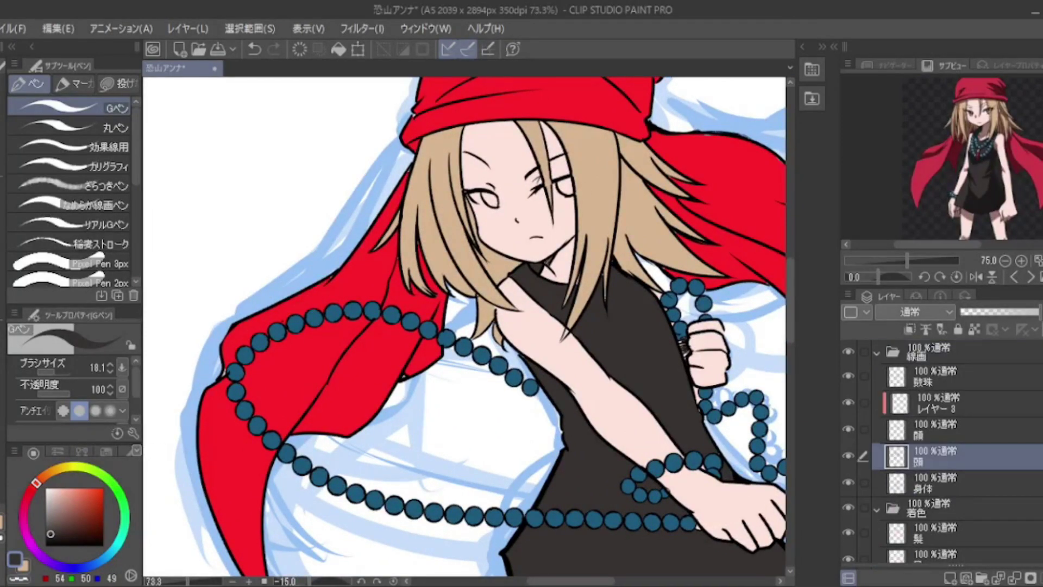
{"action": "left_click_drag", "start_coordinate": [935, 457], "coordinate": [934, 405]}
Paint the eye whites pure white on the 目 layer and fill the irises with brown RGB 200, 145, 114
{"action": "scroll", "coordinate": [940, 494], "scroll_direction": "up", "scroll_amount": 1}
{"action": "scroll", "coordinate": [630, 228], "scroll_direction": "up", "scroll_amount": 2}
{"action": "key", "text": "x"}
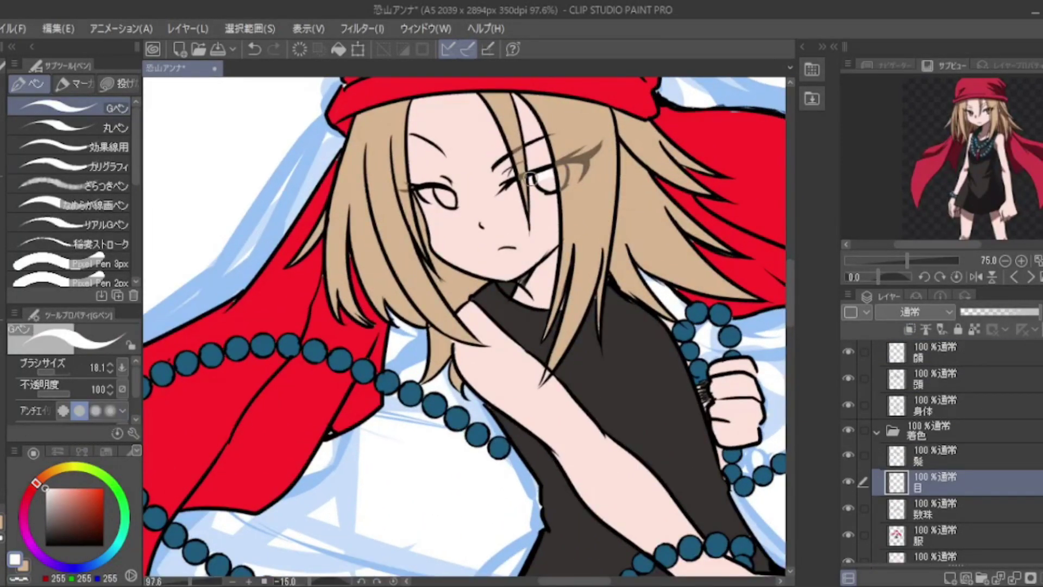
{"action": "scroll", "coordinate": [943, 158], "scroll_direction": "up", "scroll_amount": 3}
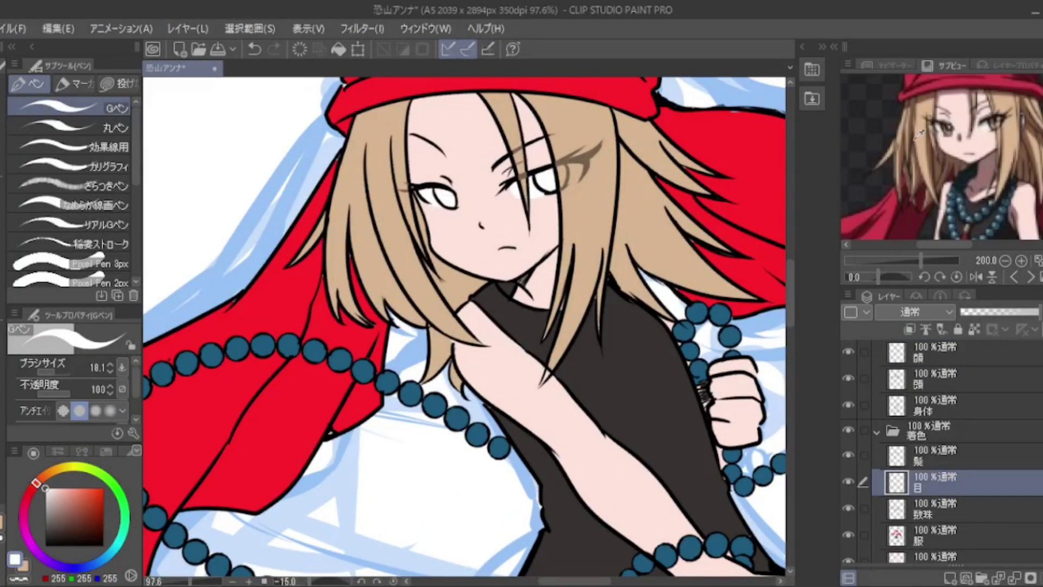
{"action": "left_click", "coordinate": [927, 129]}
{"action": "key", "text": "g"}
Add a clipping layer above the 数珠 color layer and airbrush turquoise RGB 24, 192, 218 over parts of the bead string
{"action": "scroll", "coordinate": [520, 192], "scroll_direction": "down", "scroll_amount": 6}
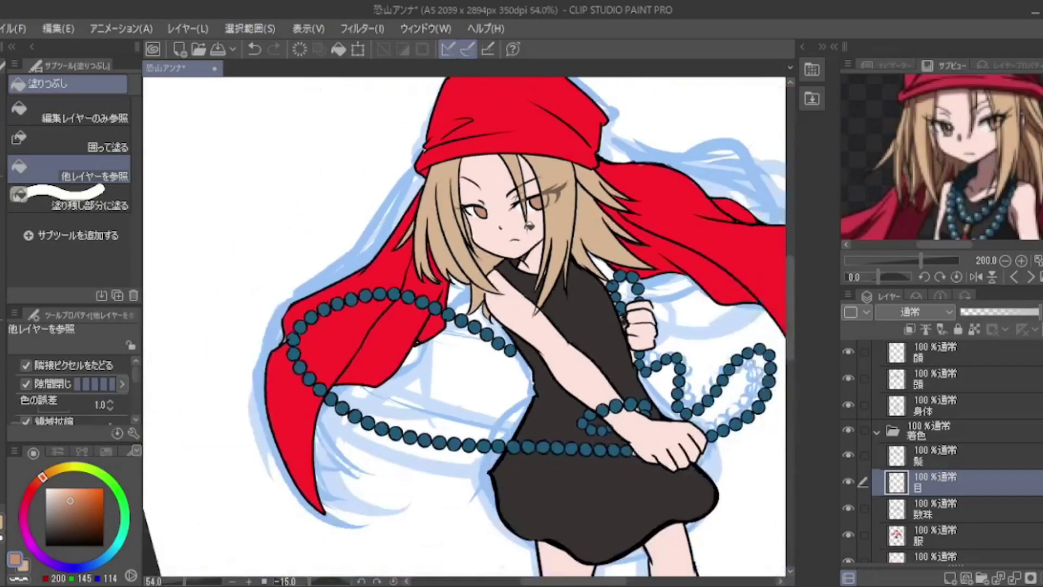
{"action": "left_click", "coordinate": [950, 577]}
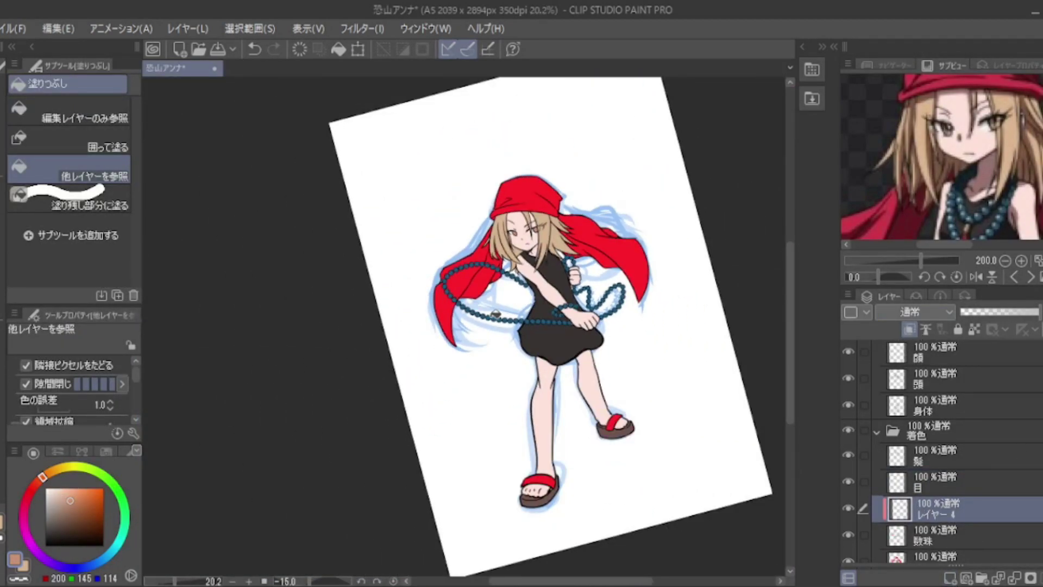
{"action": "scroll", "coordinate": [494, 314], "scroll_direction": "up", "scroll_amount": 1}
{"action": "left_click", "coordinate": [492, 313], "text": "alt"}
{"action": "left_click", "coordinate": [116, 549]}
{"action": "key", "text": "b"}
{"action": "mouse_move", "coordinate": [434, 283]}
{"action": "left_mouse_down"}
{"action": "mouse_move", "coordinate": [594, 304]}
{"action": "mouse_move", "coordinate": [478, 249]}
{"action": "mouse_move", "coordinate": [546, 392]}
{"action": "left_mouse_up"}
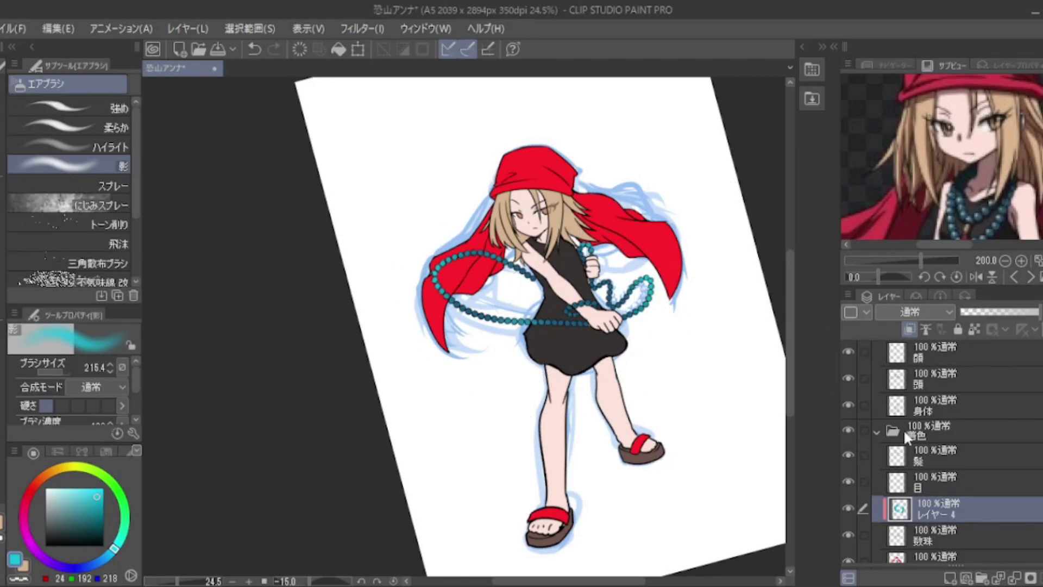
Add a clipping layer in multiply mode (乗算) above 肌 and shade the front hand's fingers with the soft airbrush in pink RGB 255, 211, 206
{"action": "key", "text": "ctrl+shift+n"}
{"action": "key", "text": "ctrl+alt+g"}
{"action": "key", "text": "@"}
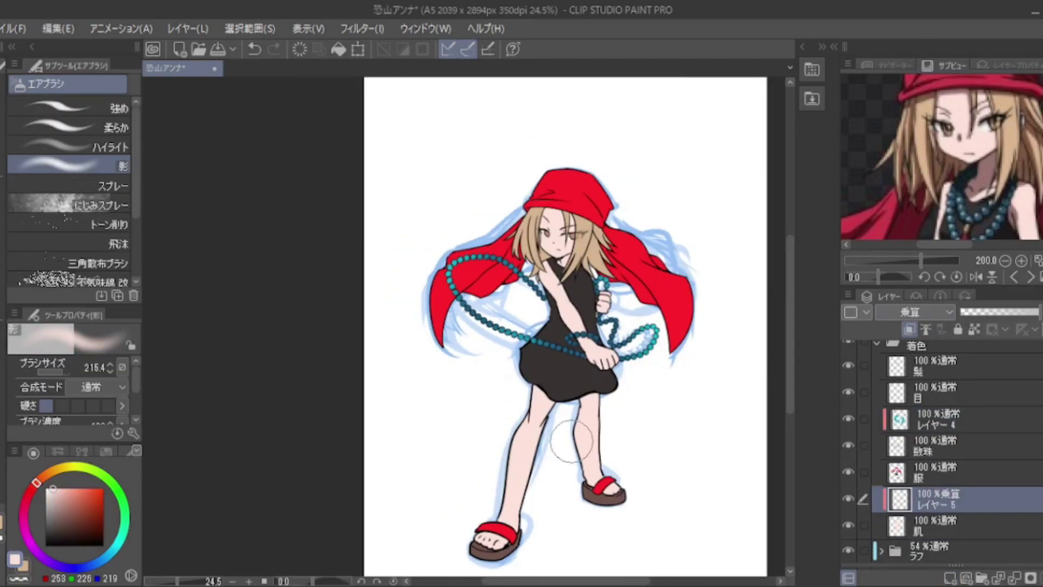
{"action": "key", "text": "comma"}
{"action": "key", "text": "comma"}
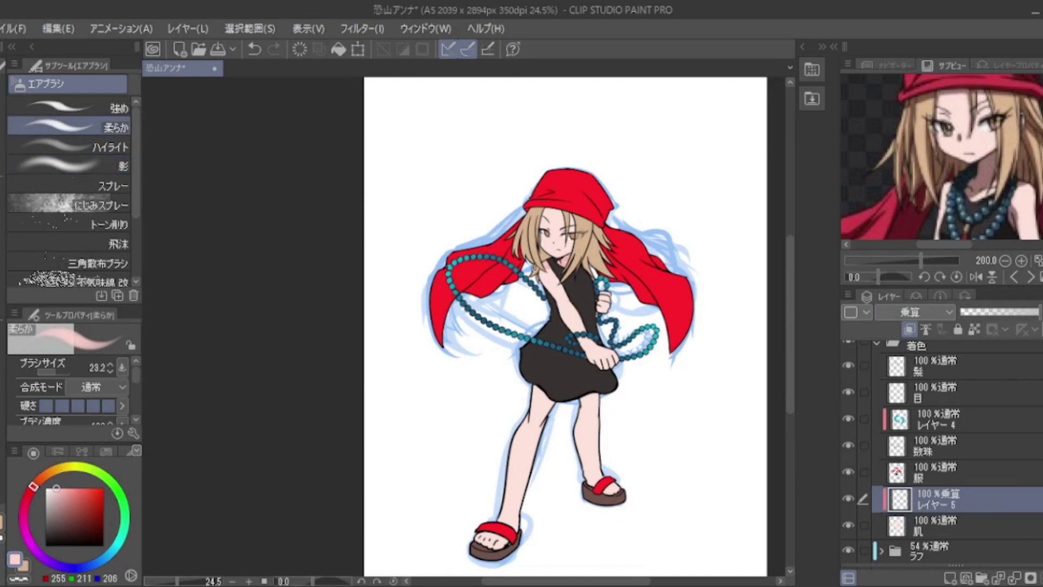
{"action": "scroll", "coordinate": [603, 369], "scroll_direction": "up", "scroll_amount": 10}
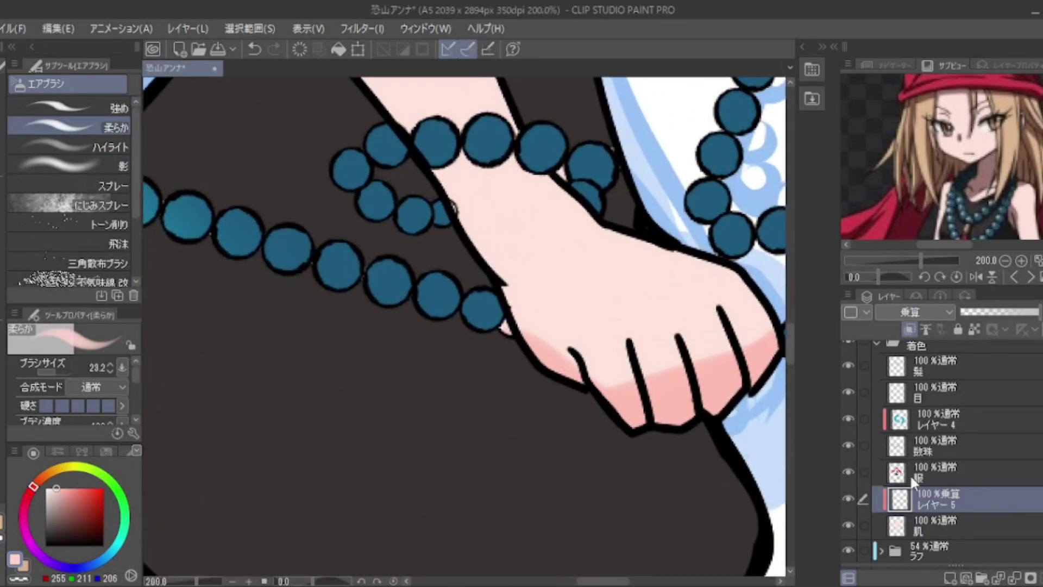
Ink two more black bead outlines between the string's end and the front hand, and erase the overlapping lines on the line art
{"action": "left_click", "coordinate": [448, 307], "text": "alt"}
{"action": "left_click", "coordinate": [275, 252], "text": "alt"}
{"action": "key", "text": "p"}
{"action": "mouse_move", "coordinate": [510, 296]}
{"action": "left_mouse_down"}
{"action": "mouse_move", "coordinate": [518, 339]}
{"action": "mouse_move", "coordinate": [511, 296]}
{"action": "left_mouse_up"}
{"action": "mouse_move", "coordinate": [551, 320]}
{"action": "left_mouse_down"}
{"action": "mouse_move", "coordinate": [571, 358]}
{"action": "mouse_move", "coordinate": [549, 318]}
{"action": "mouse_move", "coordinate": [496, 309]}
{"action": "mouse_move", "coordinate": [549, 345]}
{"action": "left_mouse_up"}
{"action": "left_click", "coordinate": [524, 291], "text": "ctrl+shift"}
{"action": "key", "text": "e"}
{"action": "left_click", "coordinate": [548, 344], "text": "ctrl+shift"}
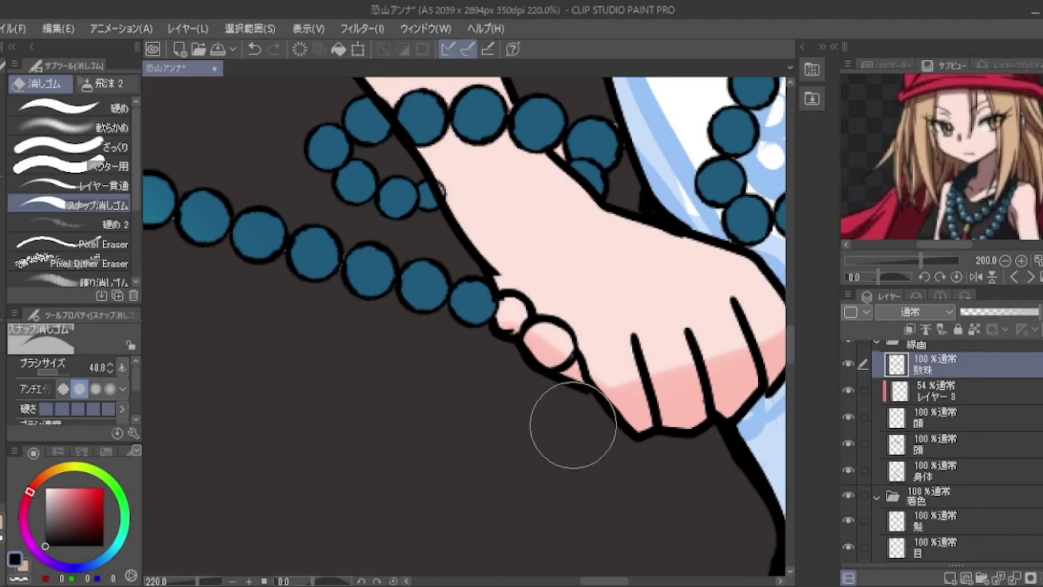
Paint the two added beads beside the hand with bead blue RGB 31, 91, 126 on the 数珠 color layer
{"action": "scroll", "coordinate": [969, 441], "scroll_direction": "down", "scroll_amount": 3}
{"action": "left_click", "coordinate": [969, 459]}
{"action": "key", "text": "p"}
{"action": "left_click_drag", "start_coordinate": [506, 308], "coordinate": [513, 318]}
{"action": "left_click_drag", "start_coordinate": [546, 337], "coordinate": [559, 345]}
Airbrush soft pink RGB 253, 222, 219 shading onto the thighs, knees and calf on the multiply layer above 肌
{"action": "scroll", "coordinate": [554, 338], "scroll_direction": "down", "scroll_amount": 5}
{"action": "scroll", "coordinate": [554, 338], "scroll_direction": "up", "scroll_amount": 2}
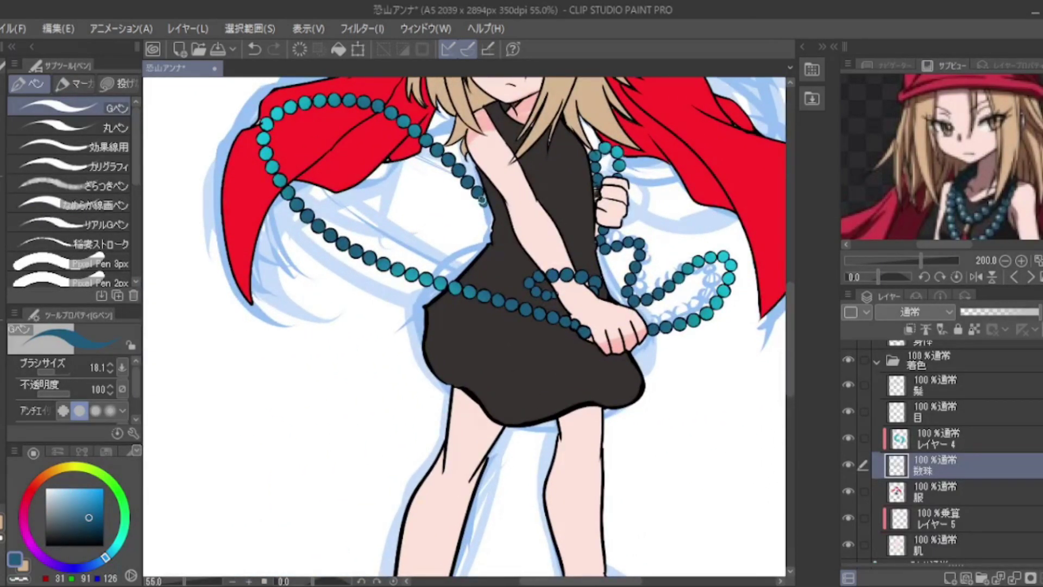
{"action": "scroll", "coordinate": [598, 277], "scroll_direction": "down", "scroll_amount": 3}
{"action": "scroll", "coordinate": [983, 470], "scroll_direction": "down", "scroll_amount": 1}
{"action": "left_click", "coordinate": [983, 480]}
{"action": "left_click", "coordinate": [34, 494]}
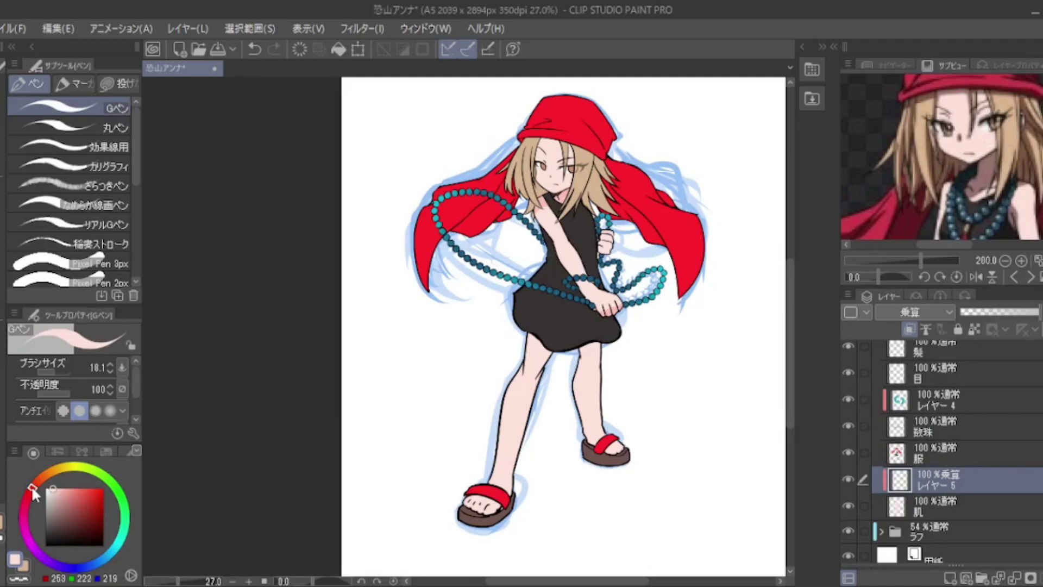
{"action": "key", "text": "b"}
{"action": "left_click_drag", "start_coordinate": [535, 372], "coordinate": [524, 388]}
{"action": "left_click_drag", "start_coordinate": [535, 353], "coordinate": [538, 380]}
{"action": "left_click_drag", "start_coordinate": [601, 334], "coordinate": [598, 375]}
{"action": "left_click_drag", "start_coordinate": [522, 419], "coordinate": [529, 435]}
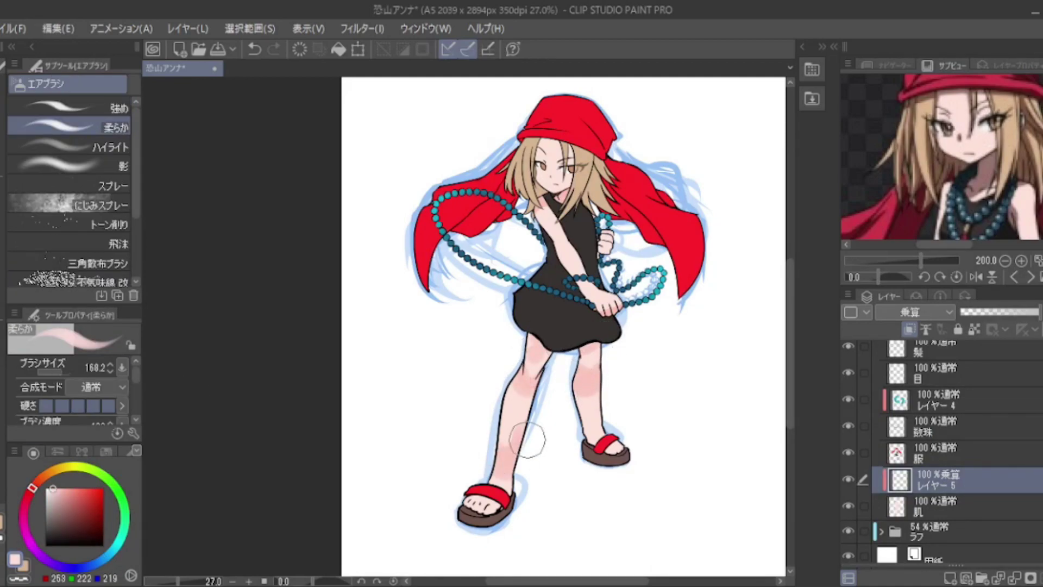
Blend the pink shading on both legs using the 指先 2 blending tool
{"action": "key", "text": "j"}
{"action": "left_click_drag", "start_coordinate": [495, 402], "coordinate": [515, 437]}
{"action": "left_click_drag", "start_coordinate": [573, 396], "coordinate": [587, 448]}
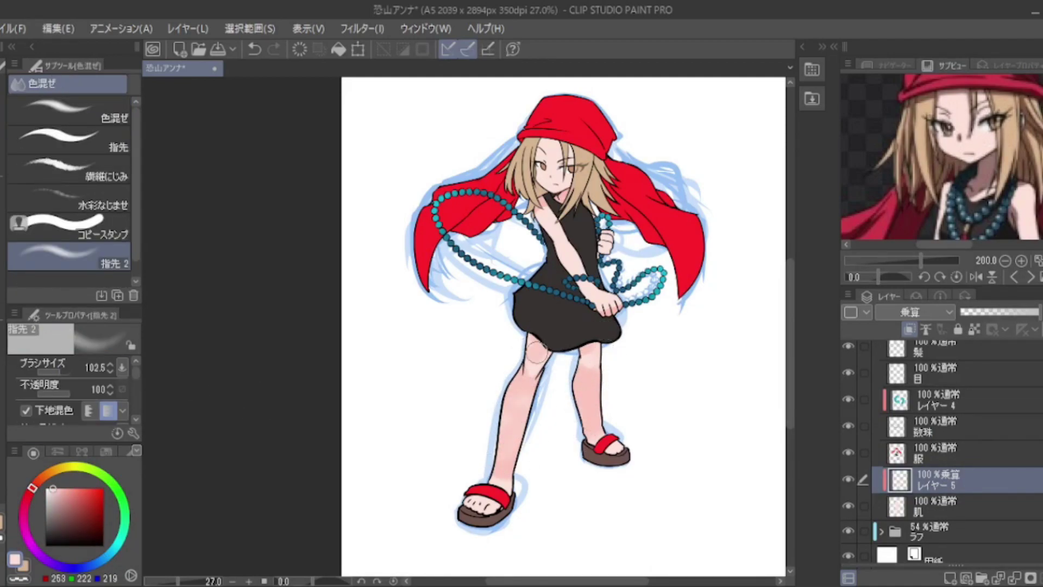
Shade the face and arms with soft pink RGB 253, 222, 219 on the skin multiply layer, blending with 指先 2
{"action": "key", "text": "p"}
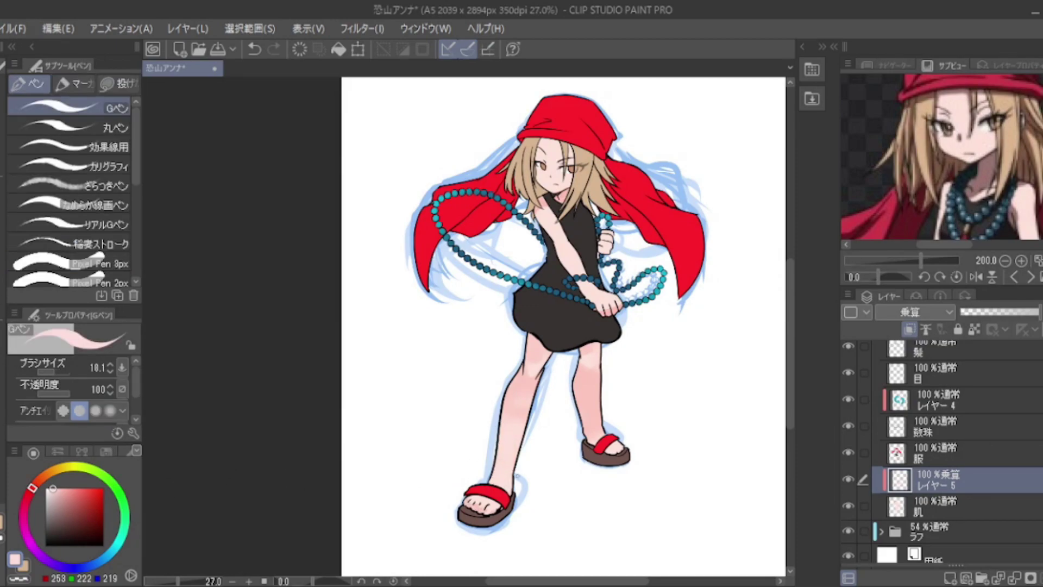
{"action": "scroll", "coordinate": [612, 132], "scroll_direction": "up", "scroll_amount": 3}
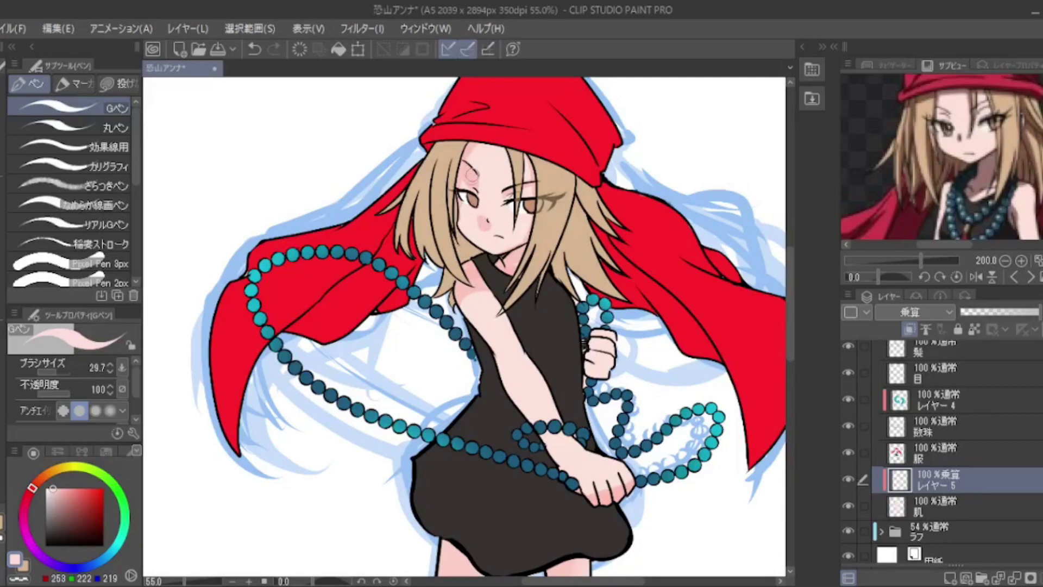
{"action": "key", "text": "b"}
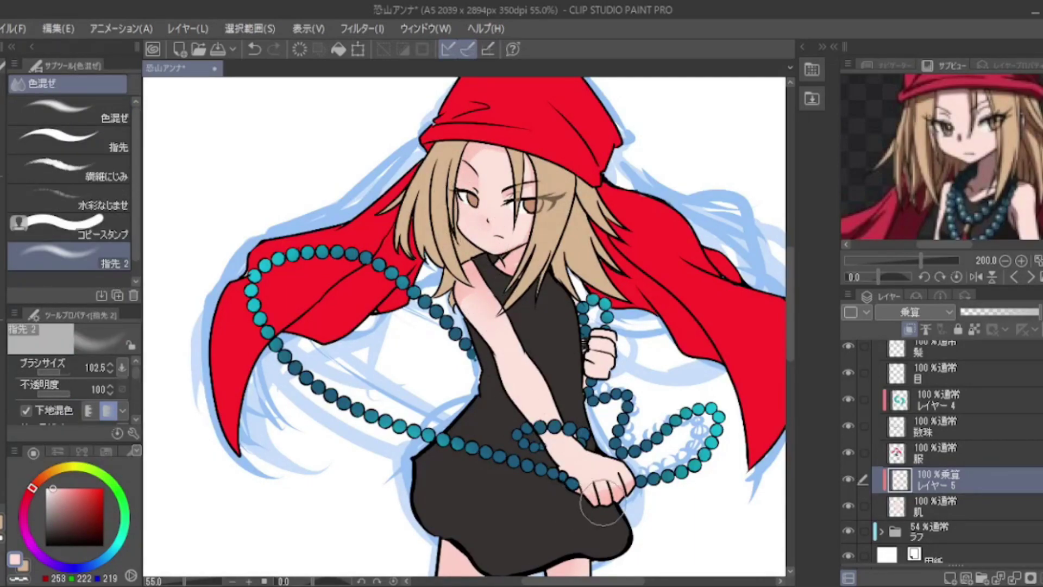
{"action": "key", "text": "j"}
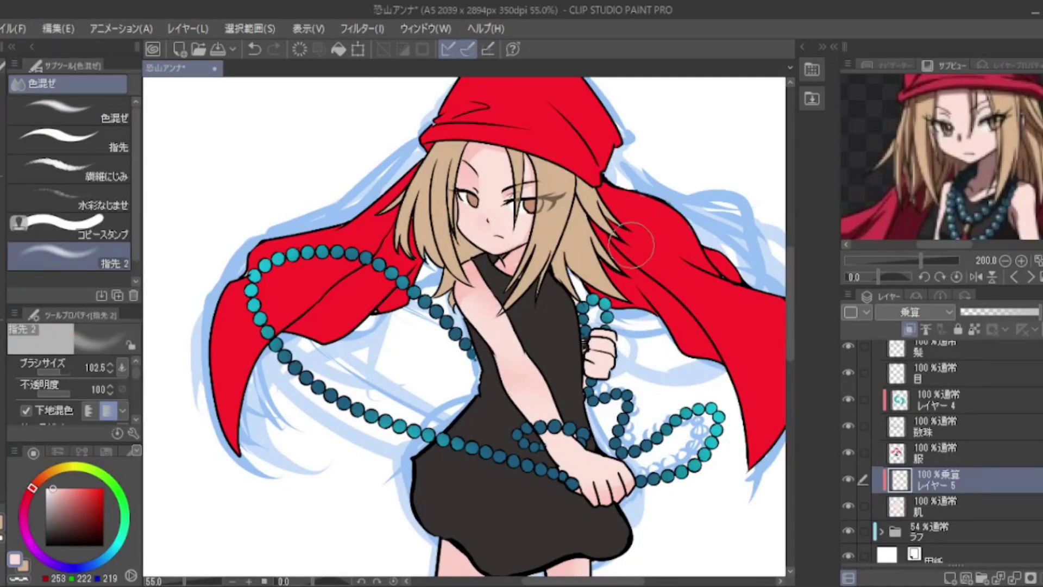
Deepen the shading on the nose, front arm and hand with pink RGB 255, 200, 195, blending the edges
{"action": "key", "text": "b"}
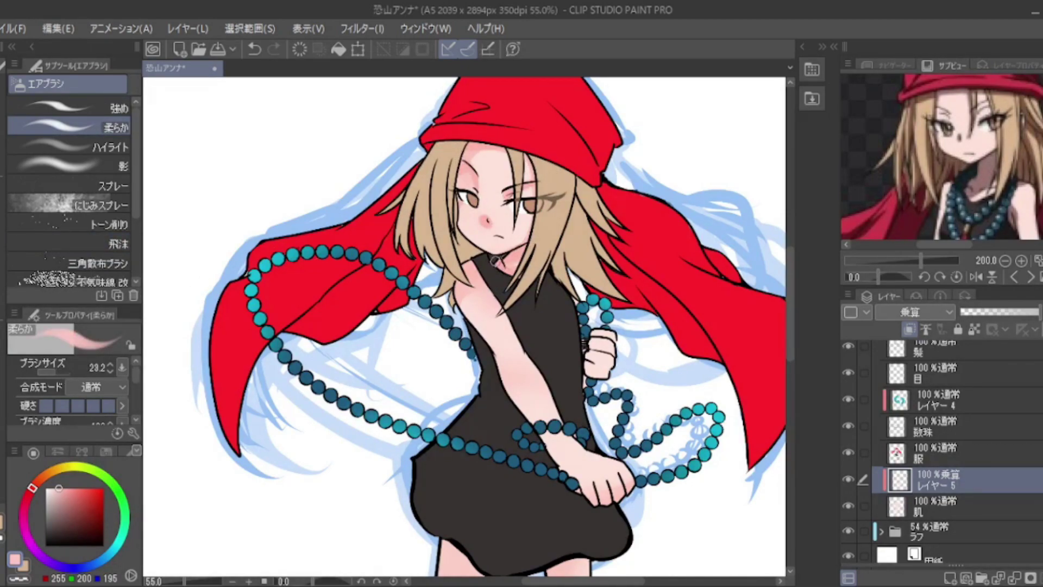
{"action": "mouse_move", "coordinate": [576, 442]}
{"action": "left_mouse_down"}
{"action": "mouse_move", "coordinate": [492, 353]}
{"action": "mouse_move", "coordinate": [544, 429]}
{"action": "left_mouse_up"}
{"action": "key", "text": "j"}
{"action": "left_click_drag", "start_coordinate": [495, 315], "coordinate": [484, 337]}
{"action": "key", "text": "p"}
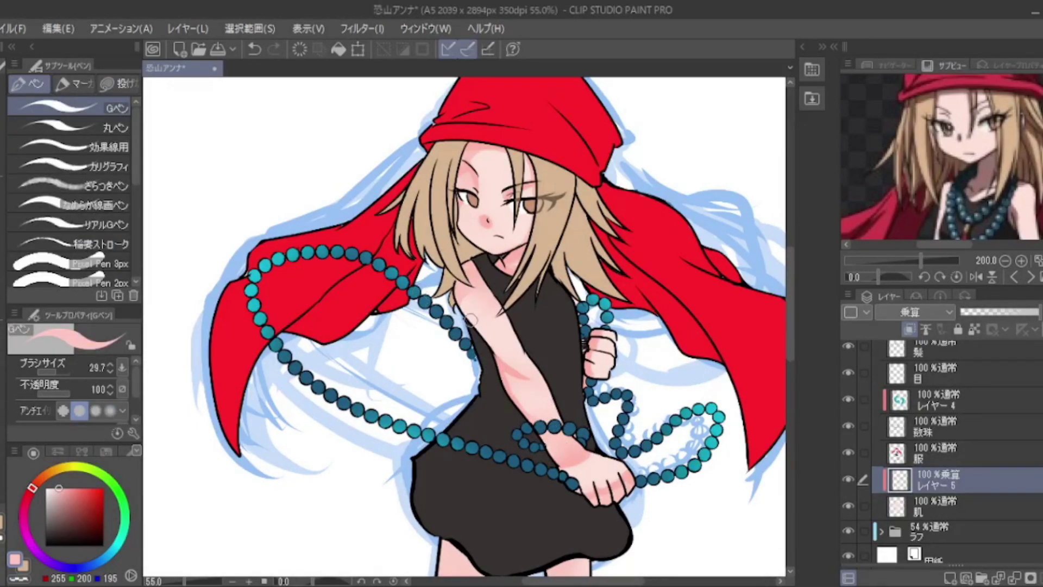
{"action": "key", "text": "j"}
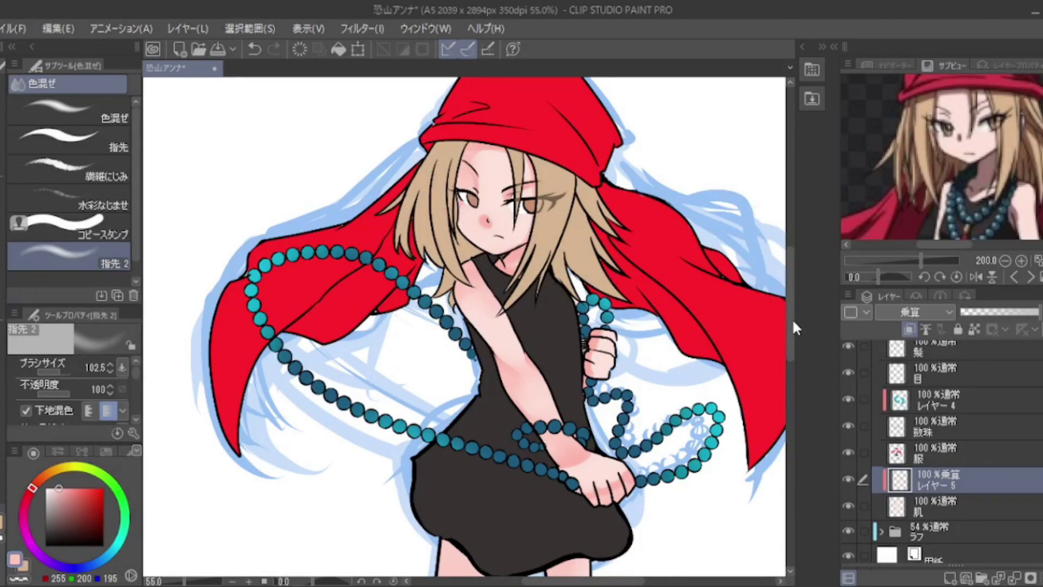
Paint deeper pink RGB 255, 200, 195 shadows under the skirt hem and on the front knee, and blend them
{"action": "left_click_drag", "start_coordinate": [792, 319], "coordinate": [792, 375]}
{"action": "key", "text": "p"}
{"action": "left_click_drag", "start_coordinate": [446, 291], "coordinate": [487, 317]}
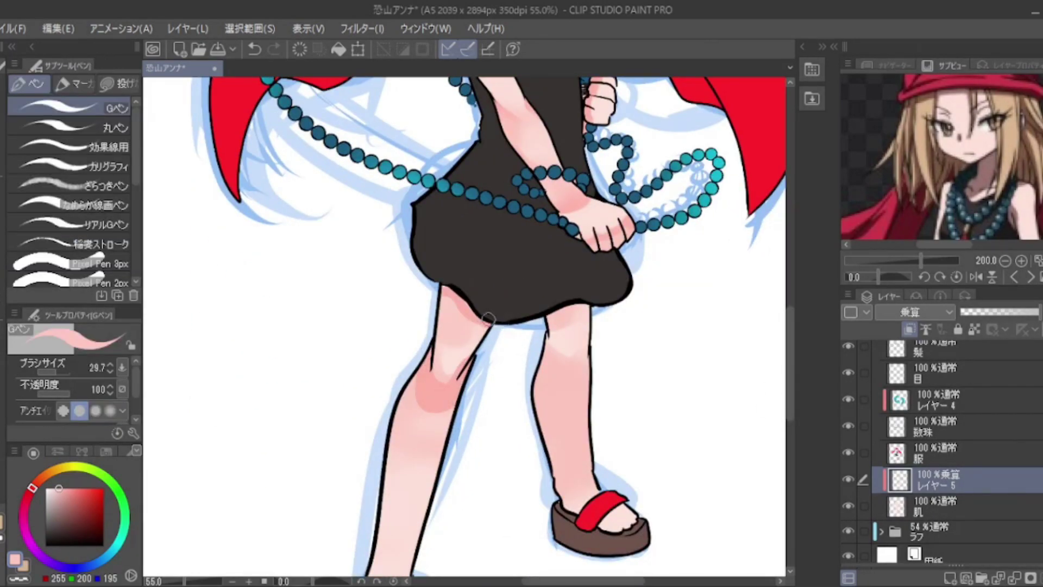
{"action": "key", "text": "j"}
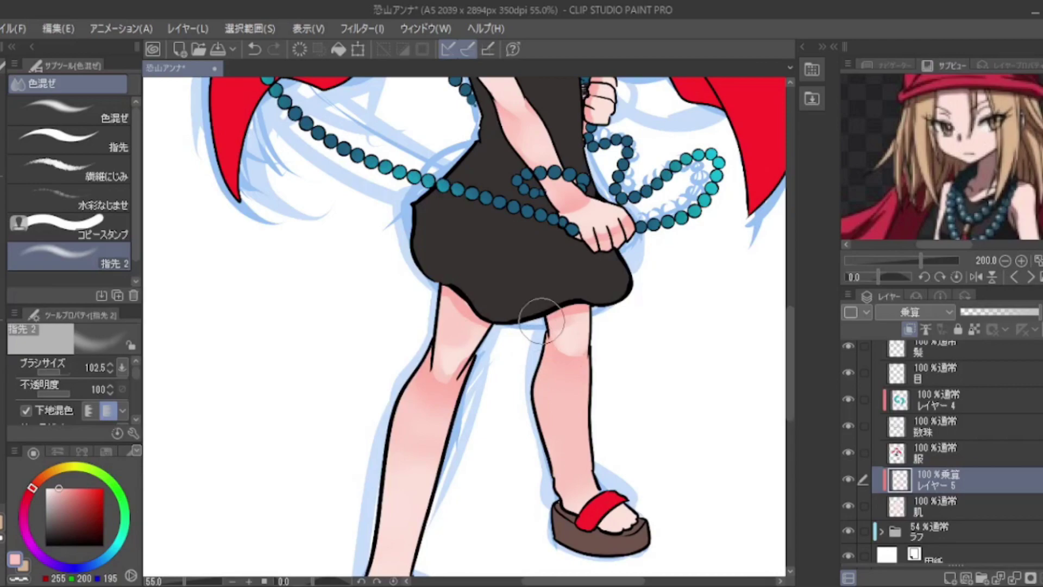
Add a normal clipping layer above the skin shading and lasso-fill cream RGB 255, 250, 234 highlights on the nose, shoulder, hand and knees
{"action": "scroll", "coordinate": [617, 271], "scroll_direction": "down", "scroll_amount": 3}
{"action": "left_click", "coordinate": [949, 577]}
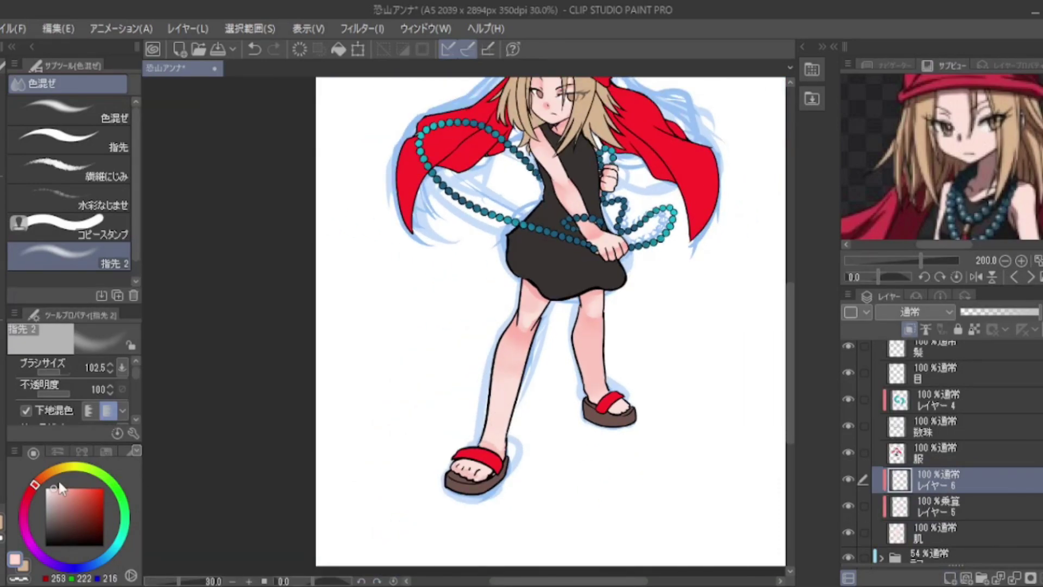
{"action": "key", "text": "p"}
{"action": "scroll", "coordinate": [535, 87], "scroll_direction": "up", "scroll_amount": 4}
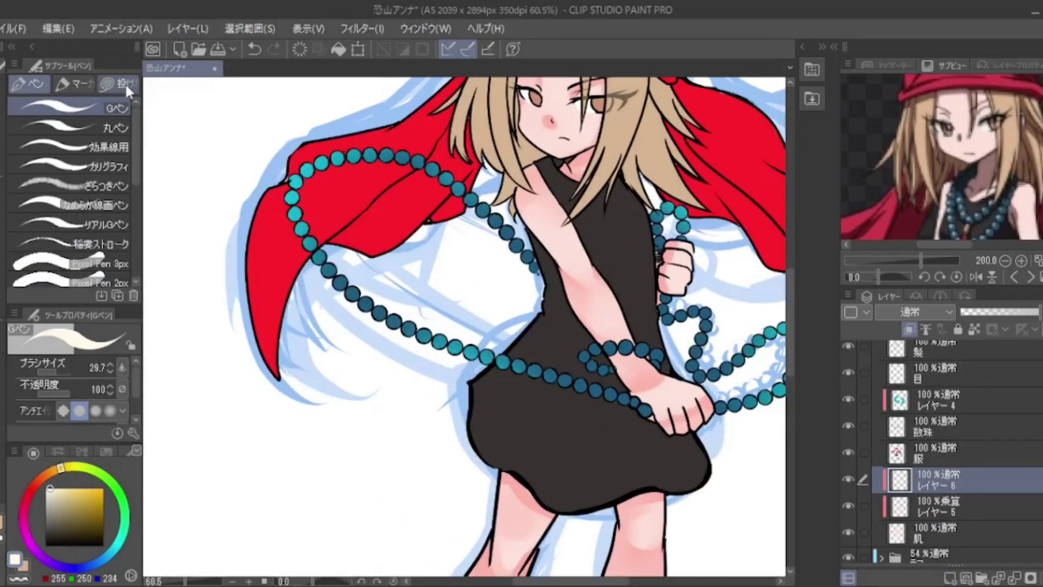
{"action": "key", "text": "p"}
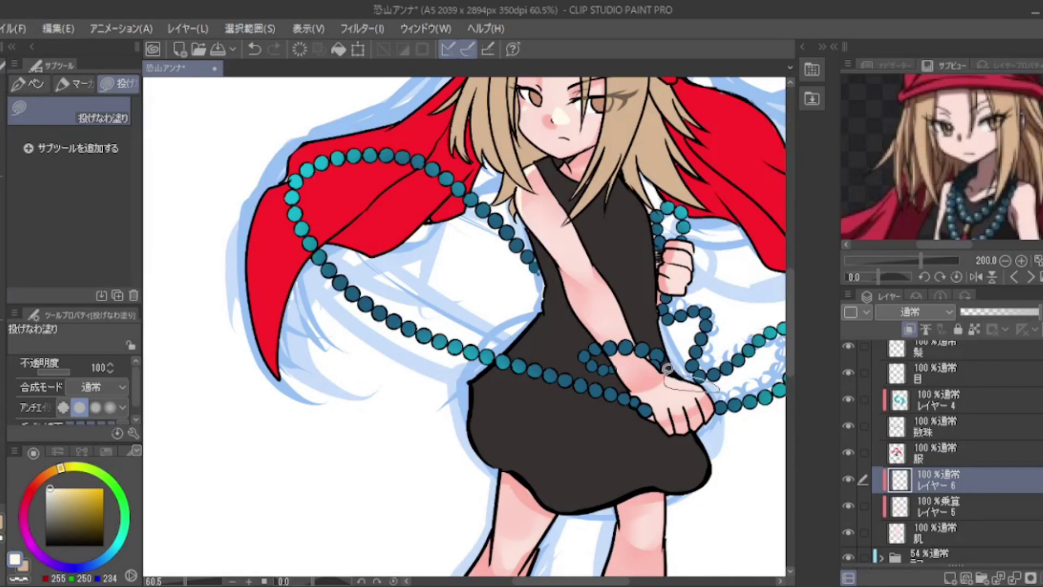
{"action": "left_click_drag", "start_coordinate": [789, 309], "coordinate": [788, 378]}
{"action": "left_click_drag", "start_coordinate": [513, 394], "coordinate": [500, 353]}
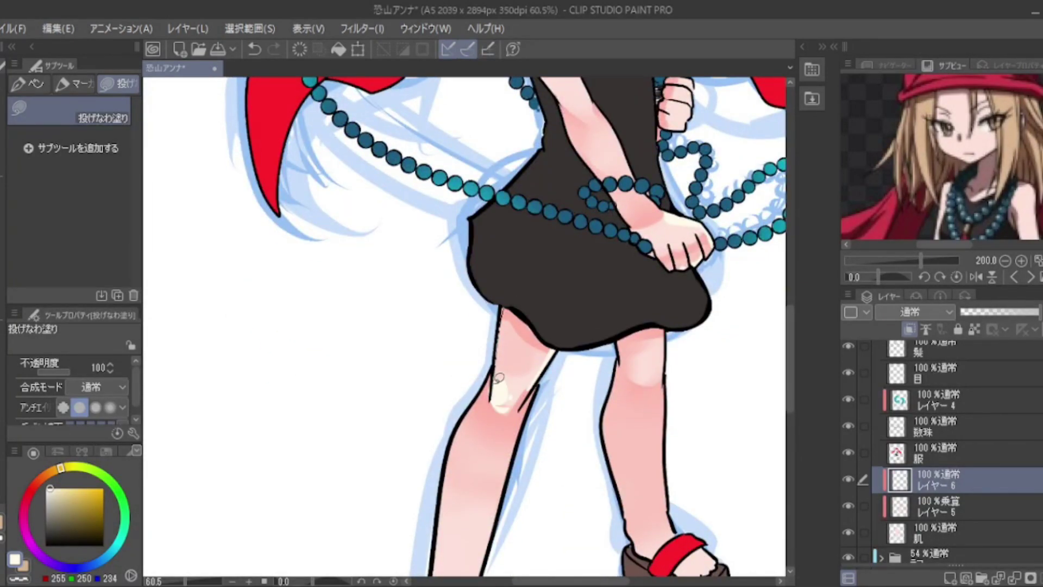
{"action": "scroll", "coordinate": [667, 324], "scroll_direction": "down", "scroll_amount": 2}
Airbrush a warm blush in RGB 255, 172, 145 around both eyes on the 肌 layer using the 影 brush
{"action": "left_click", "coordinate": [585, 156], "text": "ctrl+shift"}
{"action": "left_click", "coordinate": [585, 155], "text": "alt"}
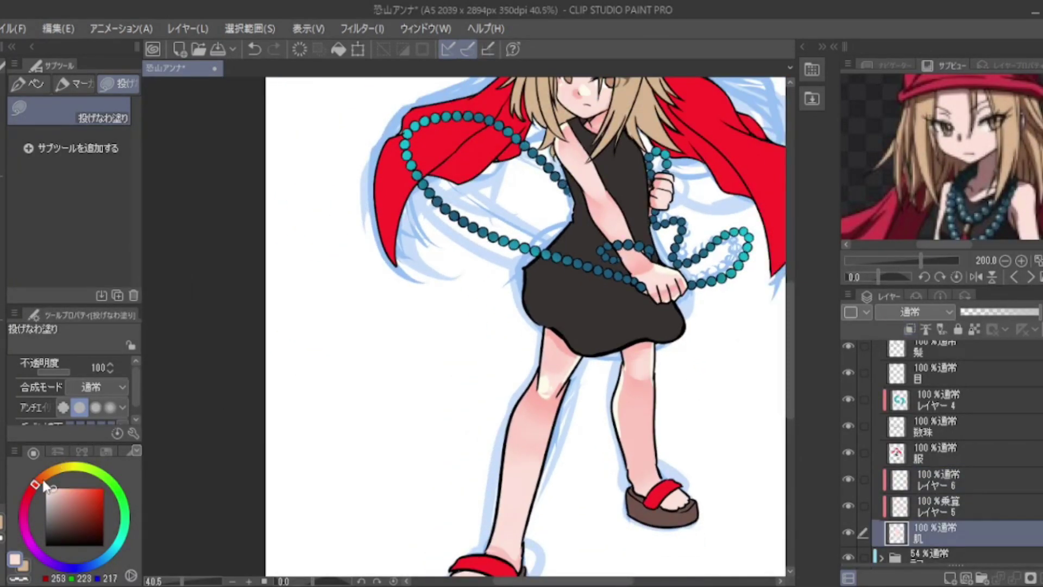
{"action": "left_click", "coordinate": [31, 483]}
{"action": "scroll", "coordinate": [522, 271], "scroll_direction": "up", "scroll_amount": 3}
{"action": "key", "text": "b"}
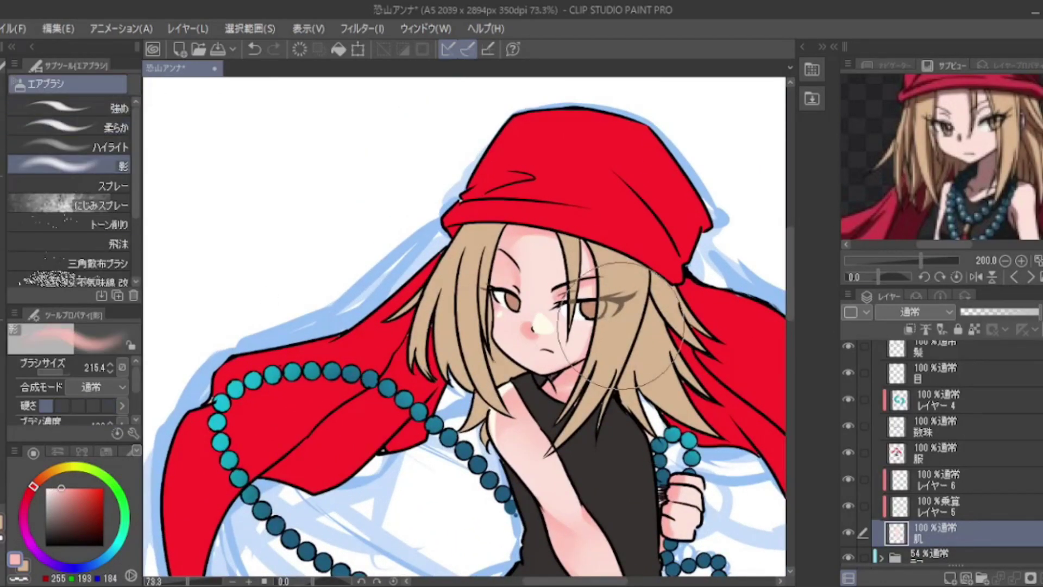
{"action": "left_click", "coordinate": [70, 488]}
{"action": "left_click_drag", "start_coordinate": [589, 319], "coordinate": [597, 325]}
{"action": "left_click_drag", "start_coordinate": [502, 304], "coordinate": [506, 309]}
{"action": "scroll", "coordinate": [542, 336], "scroll_direction": "down", "scroll_amount": 6}
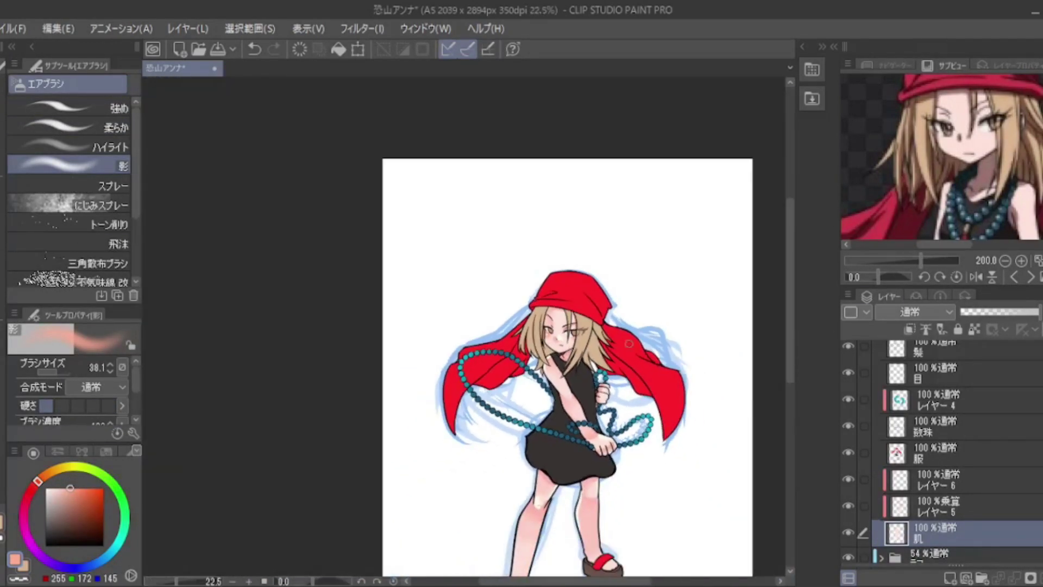
Create a new layer clipped above 服 and set its blending mode to multiply (乗算)
{"action": "scroll", "coordinate": [944, 480], "scroll_direction": "up", "scroll_amount": 2}
{"action": "left_click", "coordinate": [944, 480]}
{"action": "left_click", "coordinate": [946, 507]}
{"action": "left_click", "coordinate": [950, 577]}
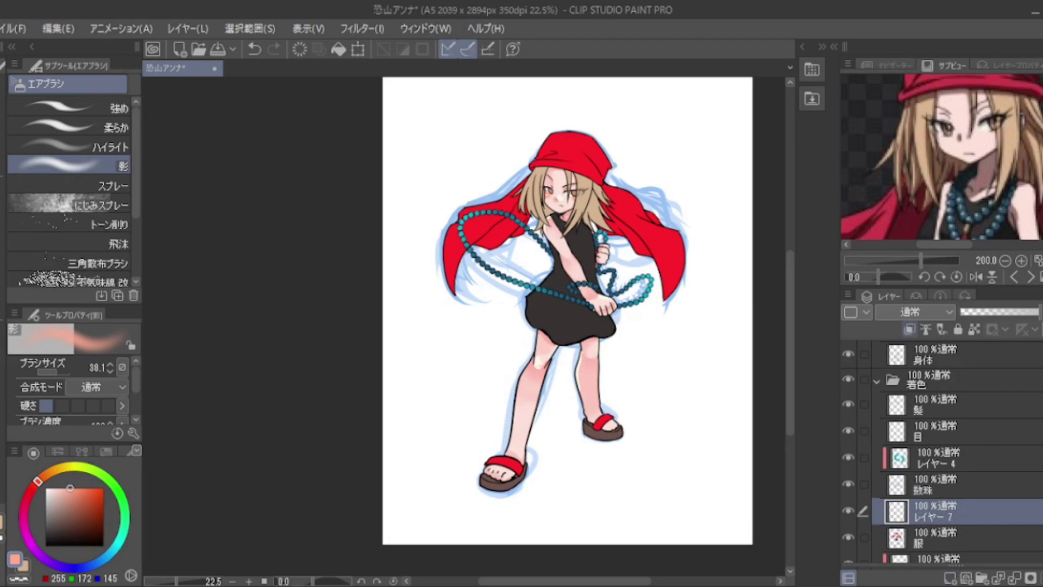
{"action": "scroll", "coordinate": [530, 326], "scroll_direction": "up", "scroll_amount": 2}
{"action": "key", "text": "g"}
{"action": "mouse_move", "coordinate": [523, 214]}
{"action": "left_mouse_down"}
{"action": "mouse_move", "coordinate": [591, 272]}
{"action": "mouse_move", "coordinate": [527, 263]}
{"action": "left_mouse_up"}
{"action": "left_click", "coordinate": [913, 311]}
{"action": "left_click", "coordinate": [910, 348]}
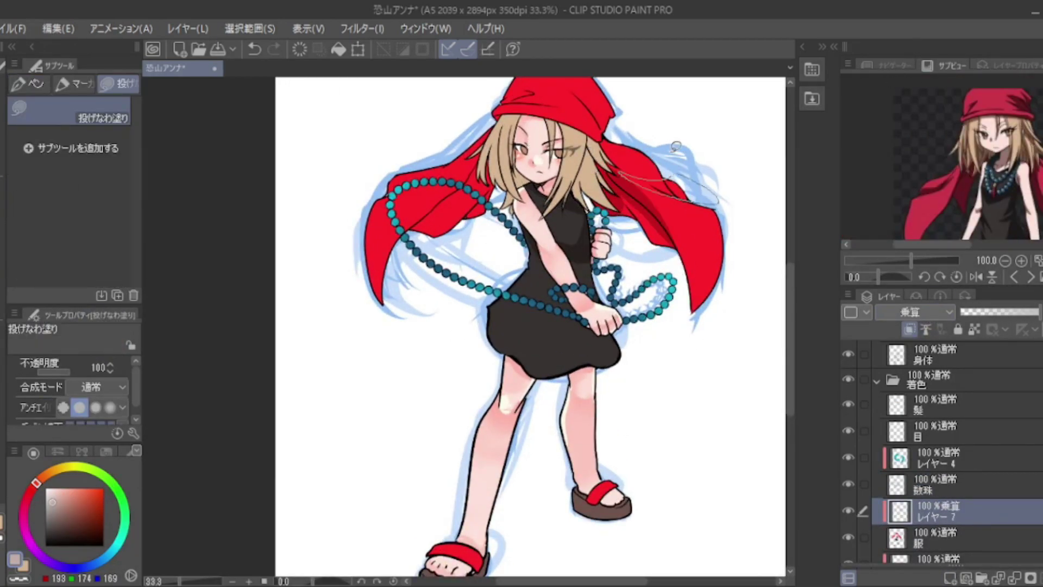
Lasso-fill RGB 193, 174, 169 fold shadows on the hat, scarf and dress, softening them with 指先 2
{"action": "scroll", "coordinate": [541, 319], "scroll_direction": "up", "scroll_amount": 2}
{"action": "mouse_move", "coordinate": [491, 206]}
{"action": "left_mouse_down"}
{"action": "mouse_move", "coordinate": [513, 190]}
{"action": "mouse_move", "coordinate": [501, 172]}
{"action": "left_mouse_up"}
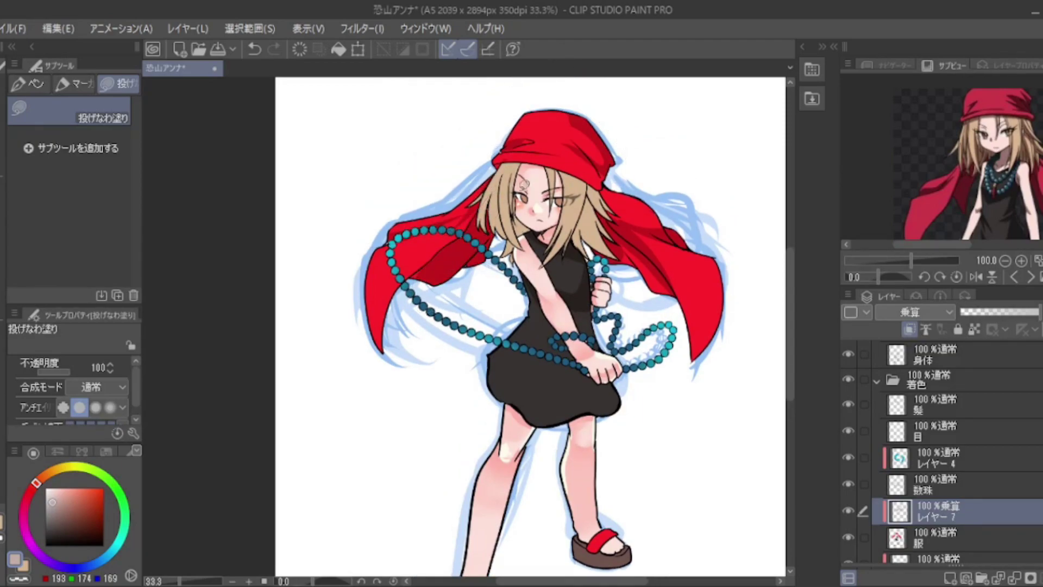
{"action": "key", "text": "j"}
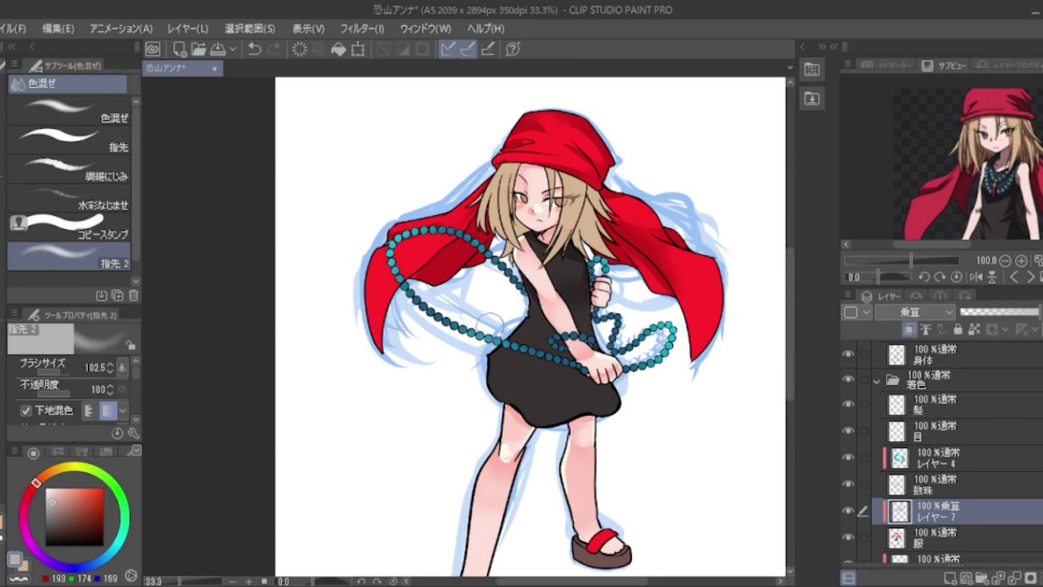
{"action": "key", "text": "p"}
{"action": "mouse_move", "coordinate": [522, 307]}
{"action": "left_mouse_down"}
{"action": "mouse_move", "coordinate": [559, 278]}
{"action": "mouse_move", "coordinate": [592, 337]}
{"action": "mouse_move", "coordinate": [526, 309]}
{"action": "left_mouse_up"}
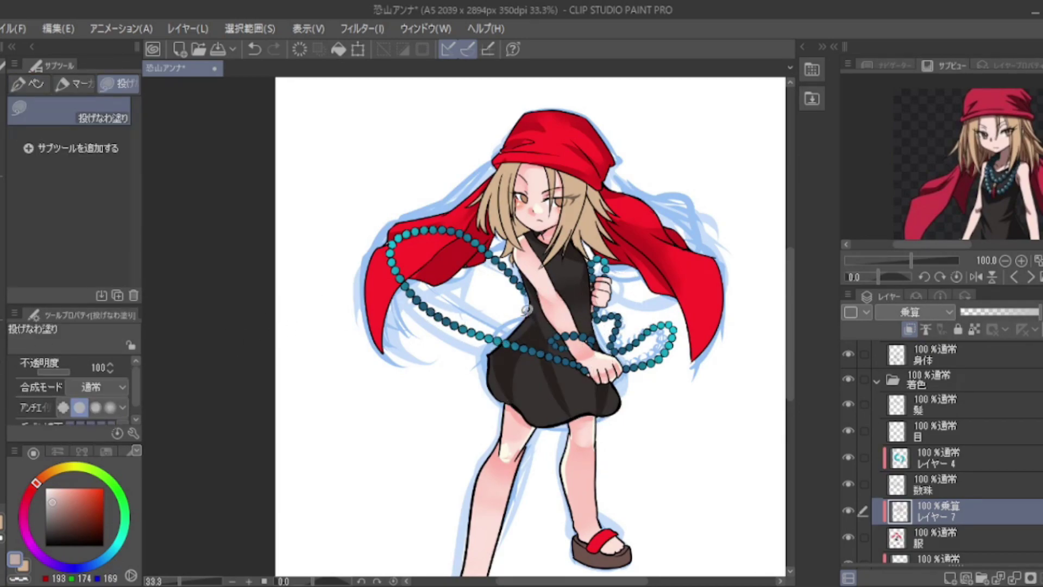
{"action": "key", "text": "j"}
Add darker fold shadows in RGB 140, 100, 89 to the scarf and hat, and blend their edges
{"action": "key", "text": "p"}
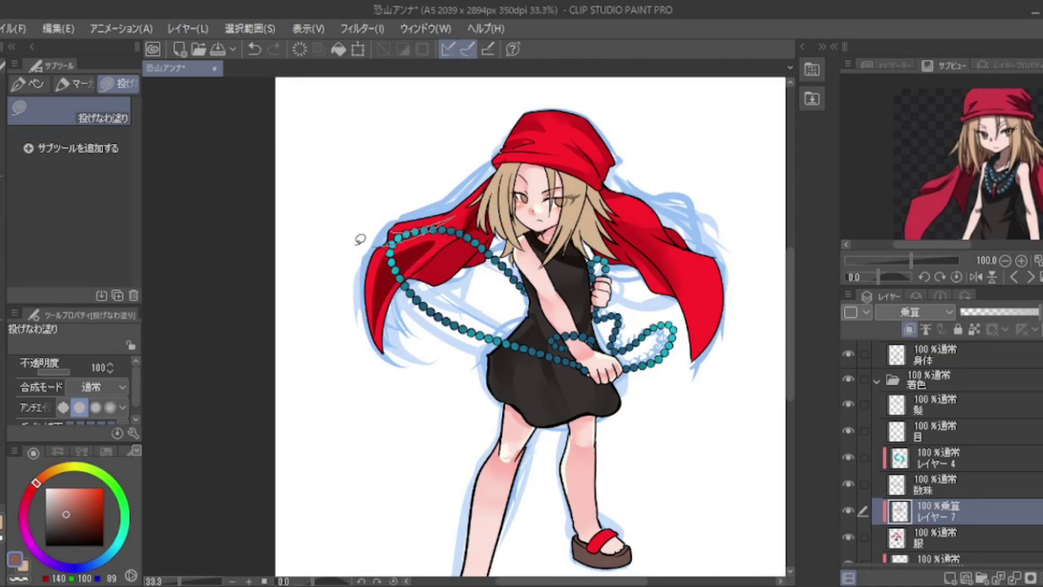
{"action": "key", "text": "j"}
{"action": "key", "text": "p"}
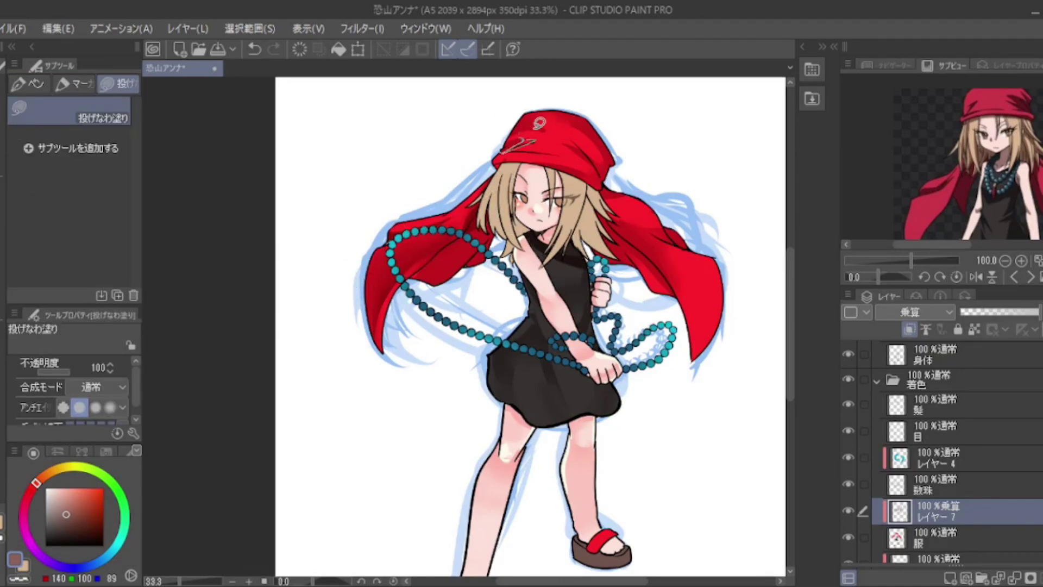
{"action": "left_click_drag", "start_coordinate": [602, 223], "coordinate": [670, 283]}
{"action": "key", "text": "j"}
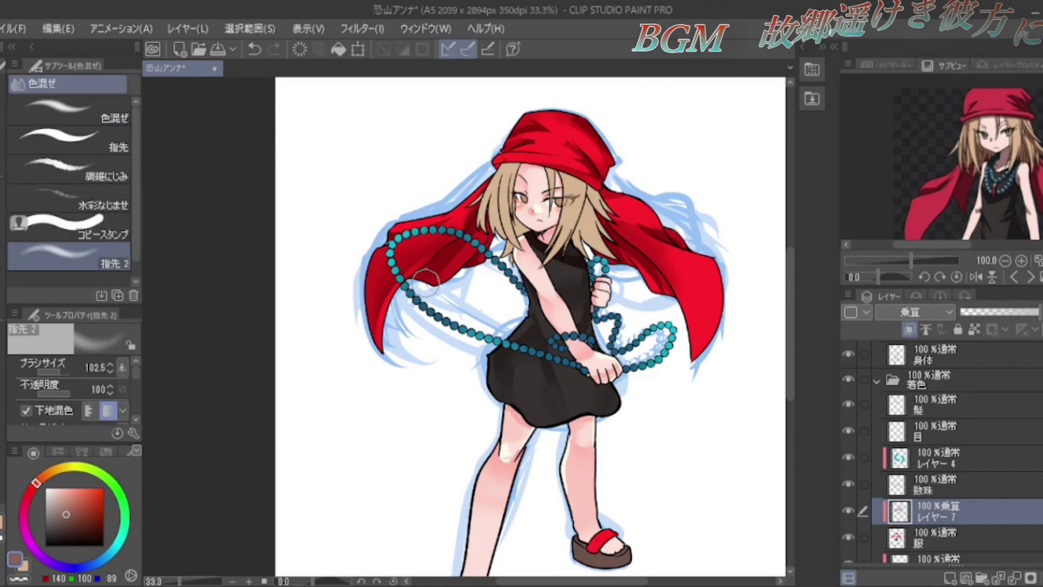
Fill deep fold shadows in RGB 119, 66, 53 on the hat and scarf, and lower the multiply layer's opacity to 70%
{"action": "key", "text": "p"}
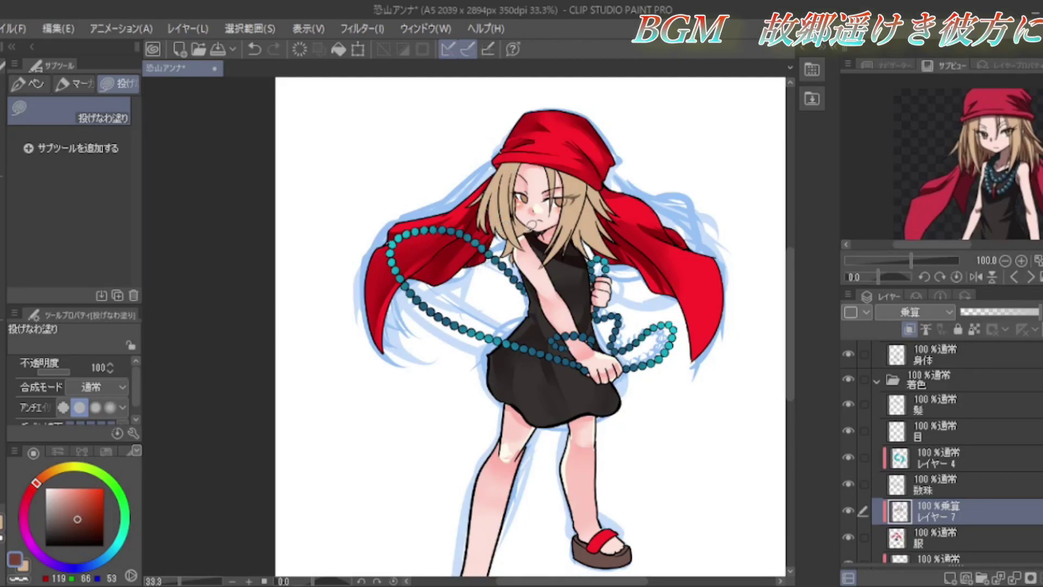
{"action": "left_click_drag", "start_coordinate": [656, 245], "coordinate": [652, 243]}
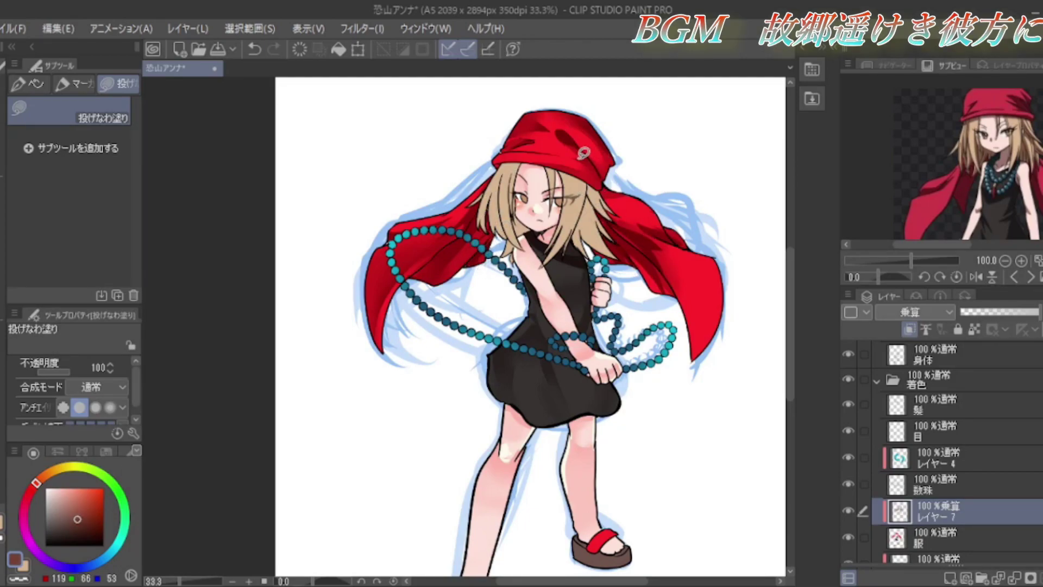
{"action": "left_click", "coordinate": [1012, 314]}
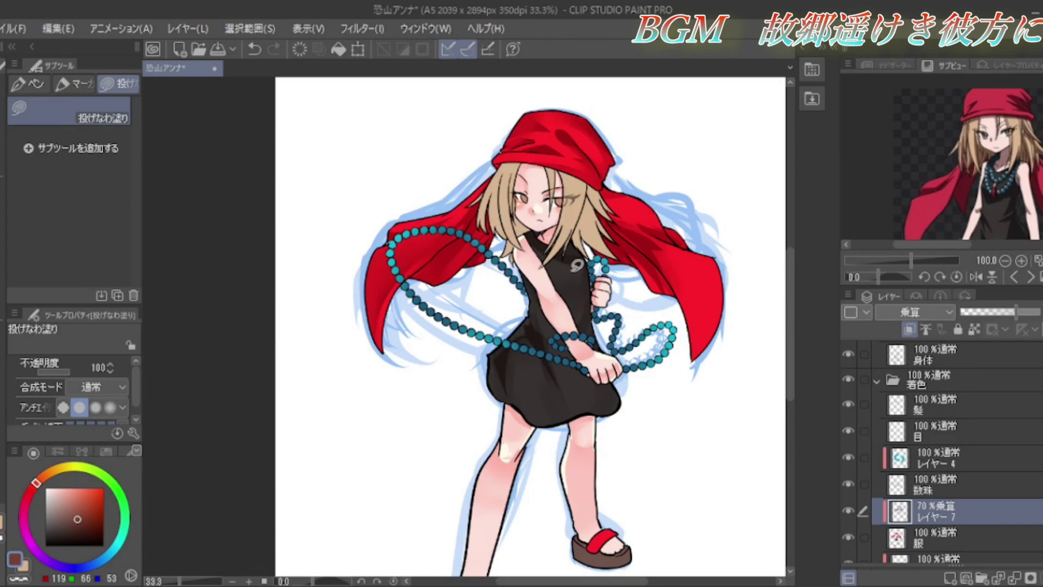
Blend the dress fold shadows and fill lighter RGB 207, 173, 164 shadows across the scarf
{"action": "key", "text": "j"}
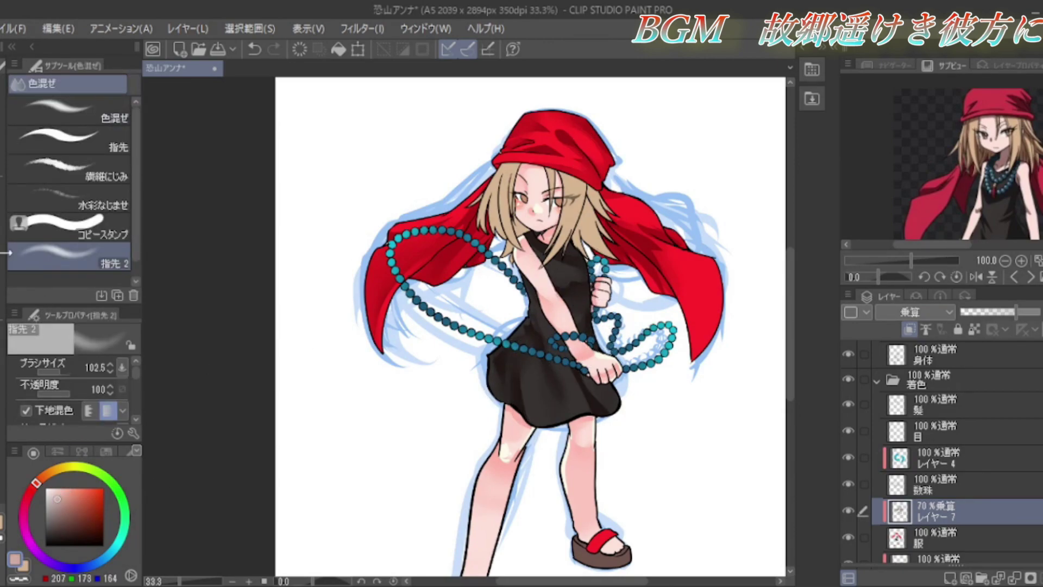
{"action": "key", "text": "p"}
{"action": "left_click_drag", "start_coordinate": [626, 234], "coordinate": [654, 248]}
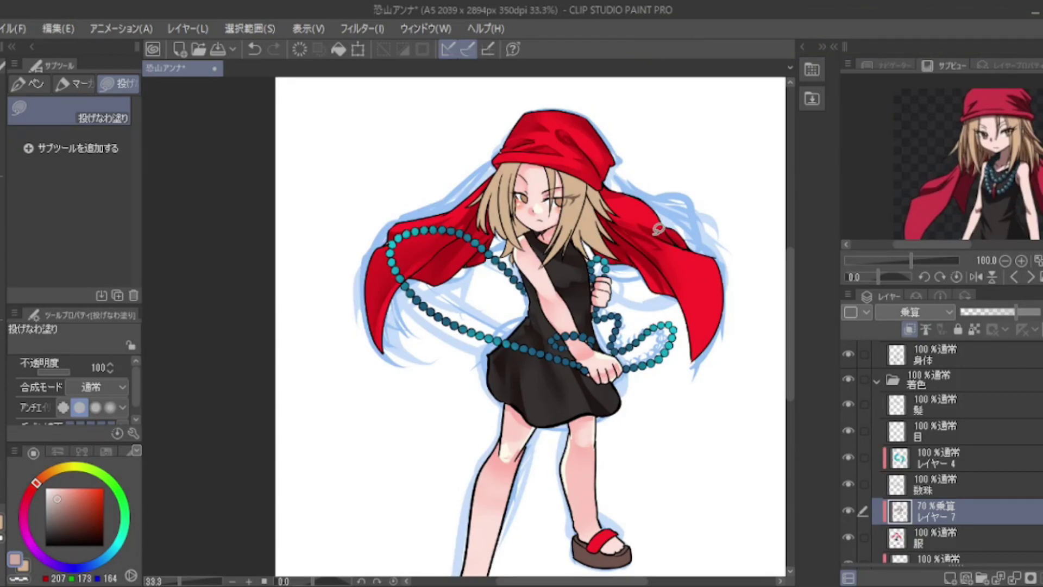
{"action": "key", "text": "b"}
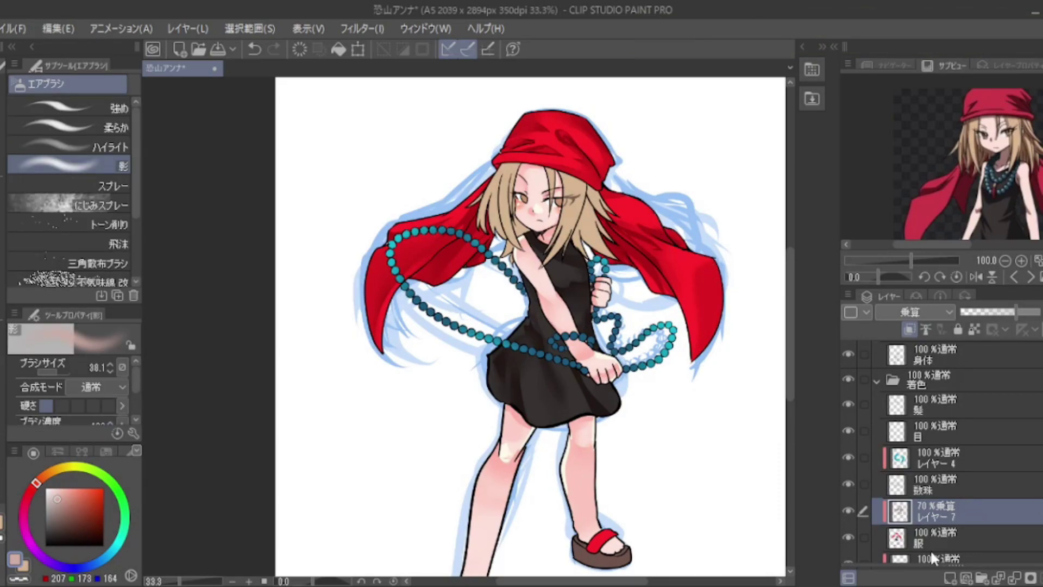
Fill sharp accent shadows using dark brown RGB 62, 23, 13 on the dress and dark red RGB 119, 29, 25 on the scarf
{"action": "scroll", "coordinate": [600, 331], "scroll_direction": "up", "scroll_amount": 1}
{"action": "left_click", "coordinate": [503, 324], "text": "alt"}
{"action": "key", "text": "p"}
{"action": "left_click_drag", "start_coordinate": [501, 326], "coordinate": [445, 380]}
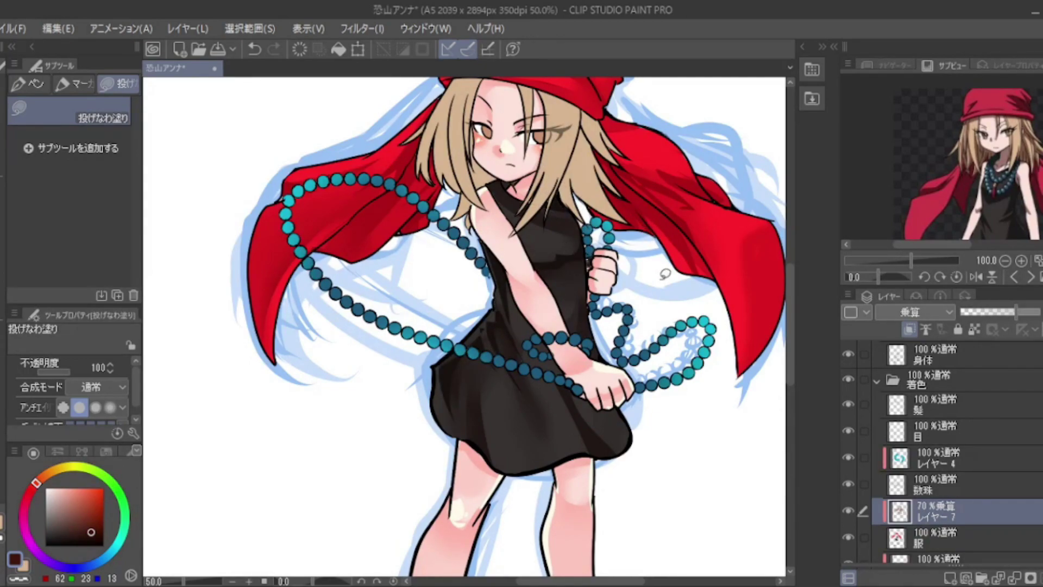
{"action": "left_click", "coordinate": [347, 234], "text": "alt"}
{"action": "left_click_drag", "start_coordinate": [680, 223], "coordinate": [679, 225]}
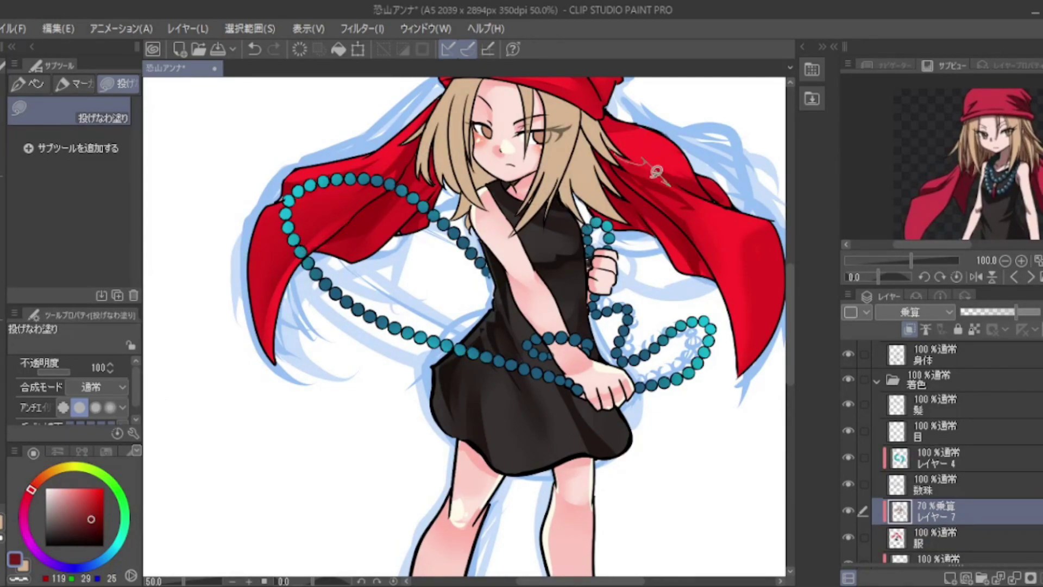
{"action": "scroll", "coordinate": [466, 216], "scroll_direction": "up", "scroll_amount": 3}
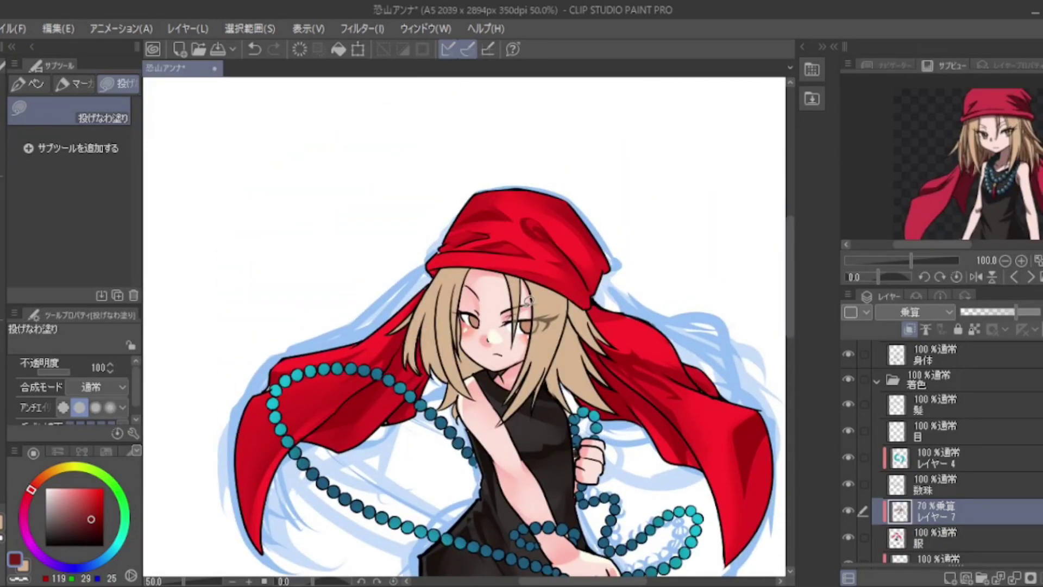
{"action": "left_click_drag", "start_coordinate": [362, 341], "coordinate": [288, 336]}
Fill highlights on the hat and scarf in light red RGB 255, 95, 67 on a new clipping layer above the clothing shadows
{"action": "key", "text": "ctrl+shift+n"}
{"action": "left_click", "coordinate": [517, 240], "text": "alt"}
{"action": "mouse_move", "coordinate": [489, 241]}
{"action": "left_mouse_down"}
{"action": "mouse_move", "coordinate": [519, 233]}
{"action": "mouse_move", "coordinate": [541, 249]}
{"action": "left_mouse_up"}
{"action": "mouse_move", "coordinate": [451, 242]}
{"action": "left_mouse_down"}
{"action": "mouse_move", "coordinate": [476, 258]}
{"action": "mouse_move", "coordinate": [476, 183]}
{"action": "mouse_move", "coordinate": [582, 195]}
{"action": "left_mouse_up"}
{"action": "left_click_drag", "start_coordinate": [224, 397], "coordinate": [224, 397]}
{"action": "left_click", "coordinate": [80, 488]}
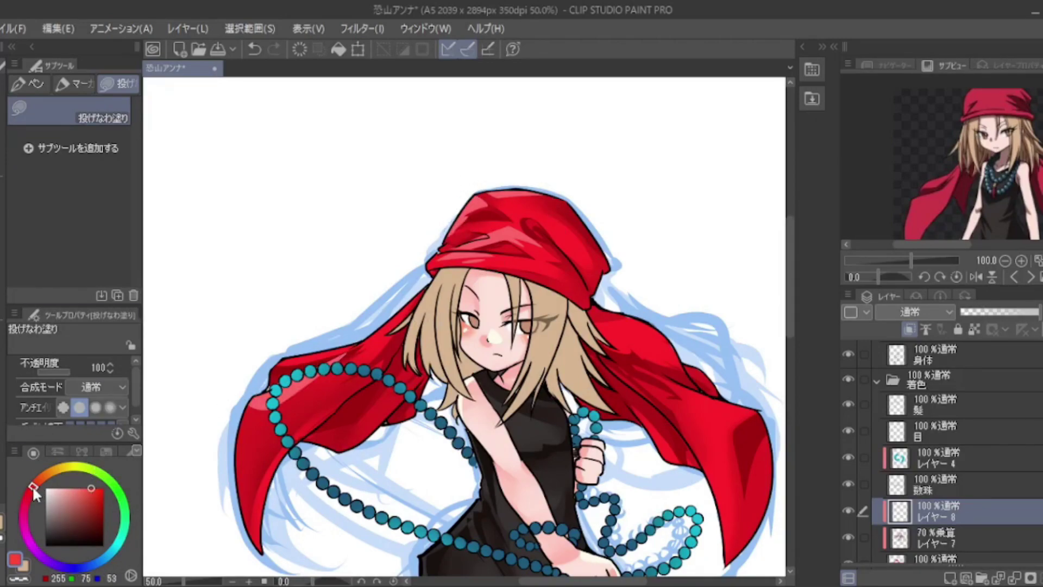
{"action": "key", "text": "ctrl+z"}
{"action": "left_click", "coordinate": [98, 487]}
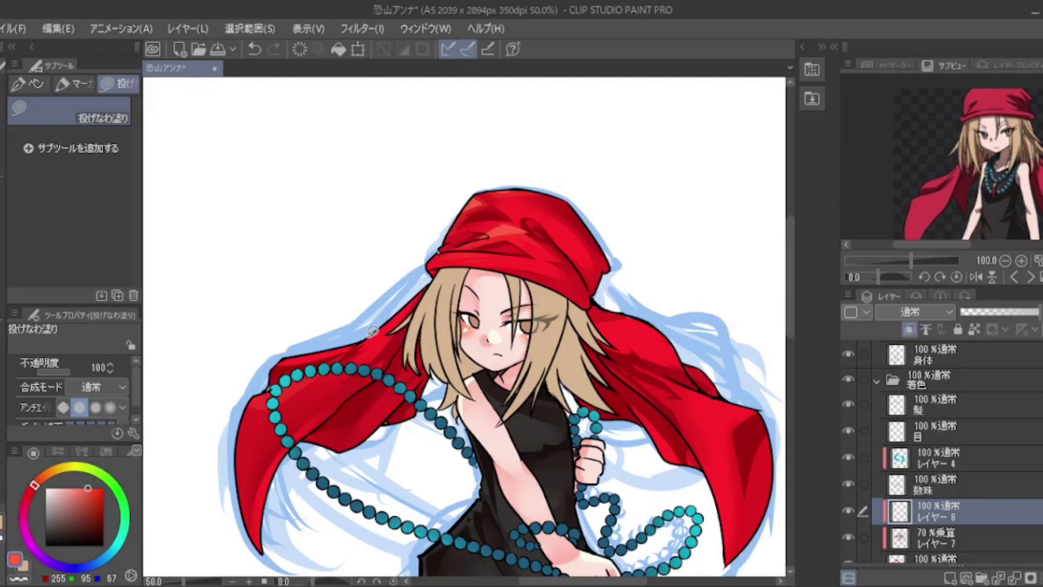
Fill shadows on the sandals in RGB 186, 131, 121 on the clothing's multiply layer
{"action": "left_click", "coordinate": [791, 423]}
{"action": "scroll", "coordinate": [791, 423], "scroll_direction": "up", "scroll_amount": 5}
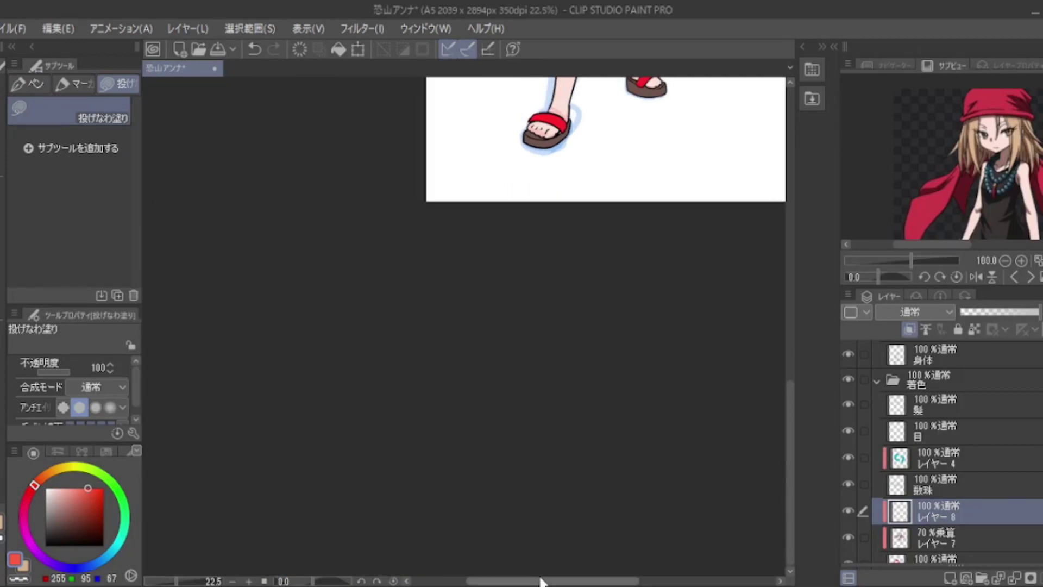
{"action": "key", "text": "ctrl+0"}
{"action": "left_click", "coordinate": [485, 423], "text": "ctrl+shift"}
{"action": "left_click", "coordinate": [485, 424], "text": "alt"}
{"action": "left_click", "coordinate": [398, 489], "text": "alt"}
{"action": "left_click_drag", "start_coordinate": [385, 492], "coordinate": [384, 513]}
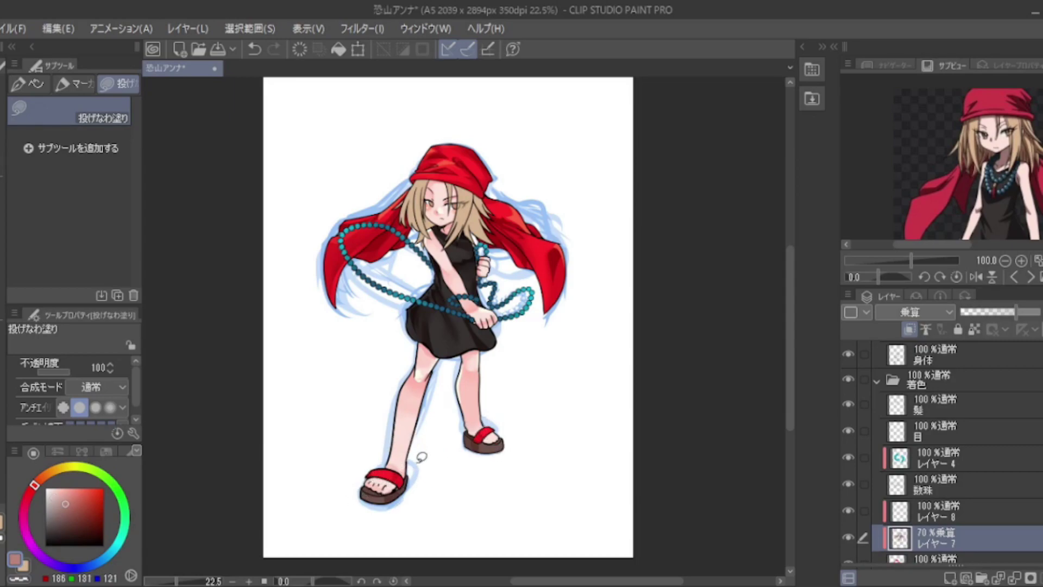
Add a clipped multiply layer above the eye base layer and shade the eye whites in RGB 204, 185, 181
{"action": "left_click", "coordinate": [934, 429]}
{"action": "left_click", "coordinate": [950, 578]}
{"action": "left_click", "coordinate": [925, 329]}
{"action": "scroll", "coordinate": [463, 198], "scroll_direction": "up", "scroll_amount": 5}
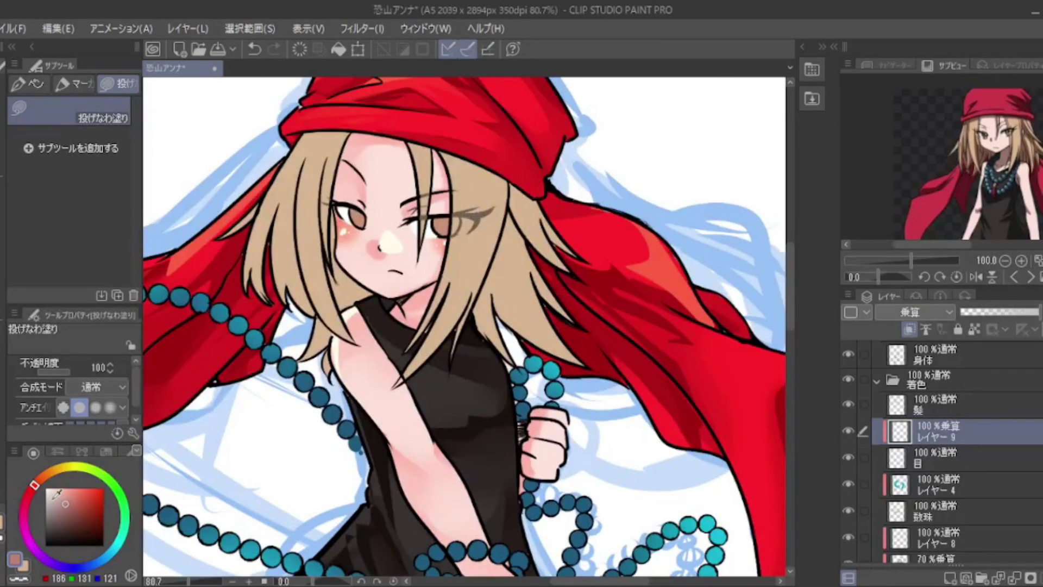
{"action": "key", "text": "e"}
Paint the upper irises in brown RGB 94, 43, 16 and the pupils in RGB 51, 21, 4 on a new clipping layer above the eyes
{"action": "left_click", "coordinate": [949, 578]}
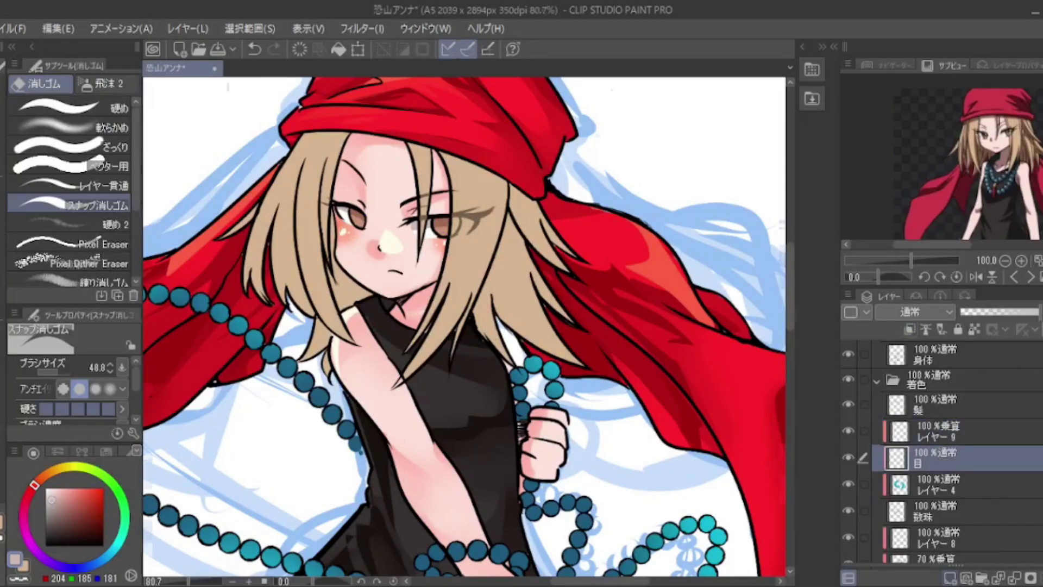
{"action": "left_click", "coordinate": [440, 226], "text": "alt"}
{"action": "scroll", "coordinate": [429, 231], "scroll_direction": "up", "scroll_amount": 4}
{"action": "key", "text": "p"}
{"action": "left_click_drag", "start_coordinate": [432, 198], "coordinate": [433, 199]}
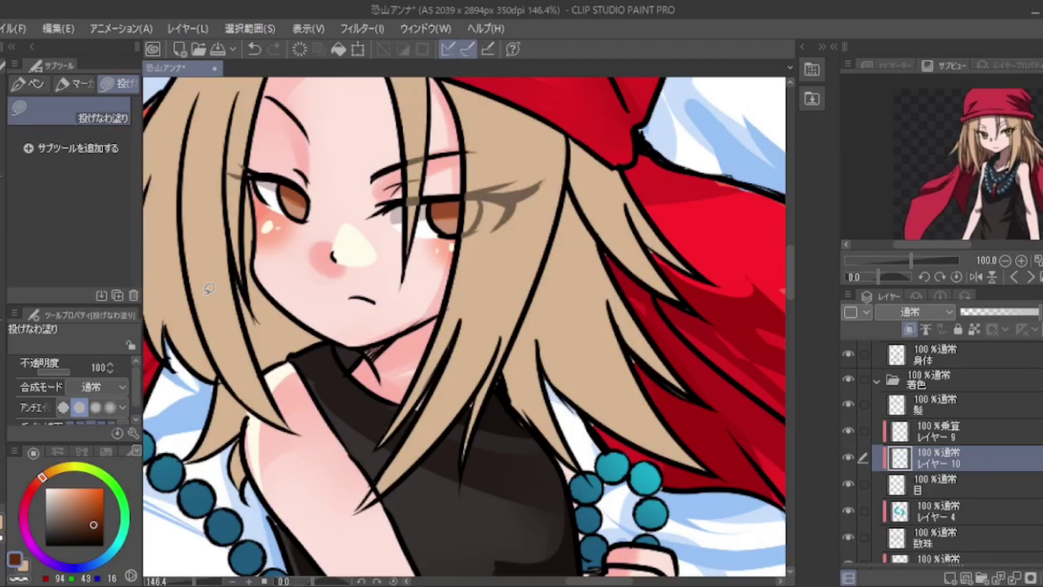
{"action": "left_click", "coordinate": [177, 261], "text": "alt"}
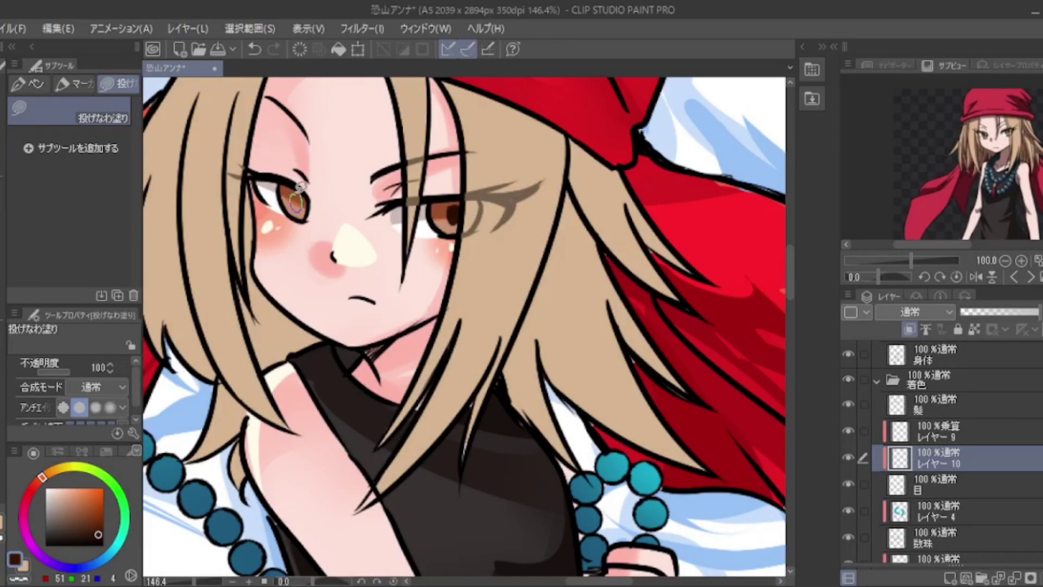
Add small pure white catchlights to both eyes on a new layer above all line art layers
{"action": "scroll", "coordinate": [934, 425], "scroll_direction": "up", "scroll_amount": 2}
{"action": "scroll", "coordinate": [934, 425], "scroll_direction": "up", "scroll_amount": 3}
{"action": "left_click", "coordinate": [934, 363]}
{"action": "left_click", "coordinate": [46, 489]}
{"action": "left_click_drag", "start_coordinate": [296, 191], "coordinate": [294, 204]}
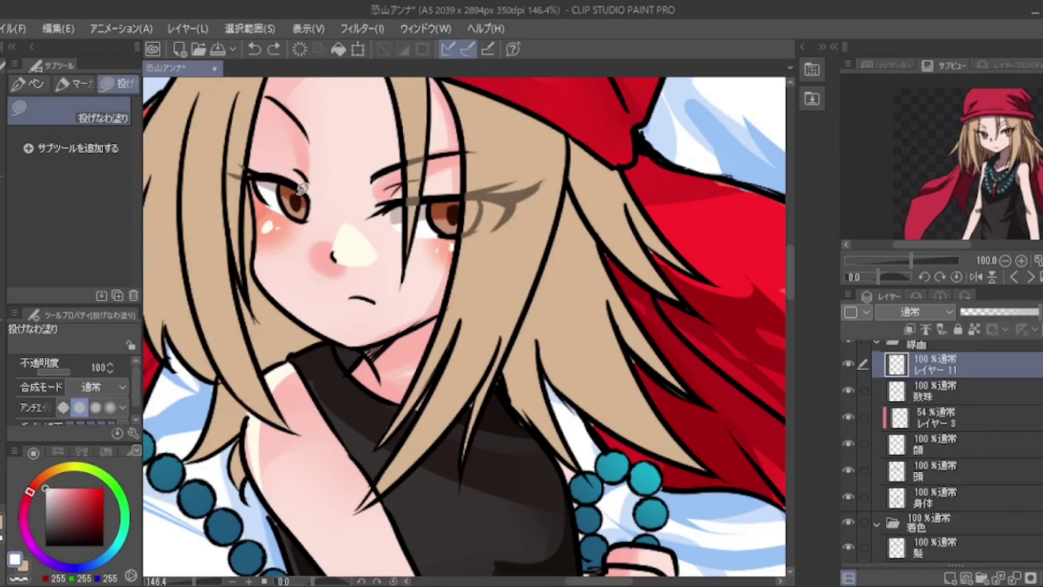
Fill first hair shadows in RGB 214, 180, 145 on a new clipped multiply layer above the hair base
{"action": "scroll", "coordinate": [649, 292], "scroll_direction": "down", "scroll_amount": 5}
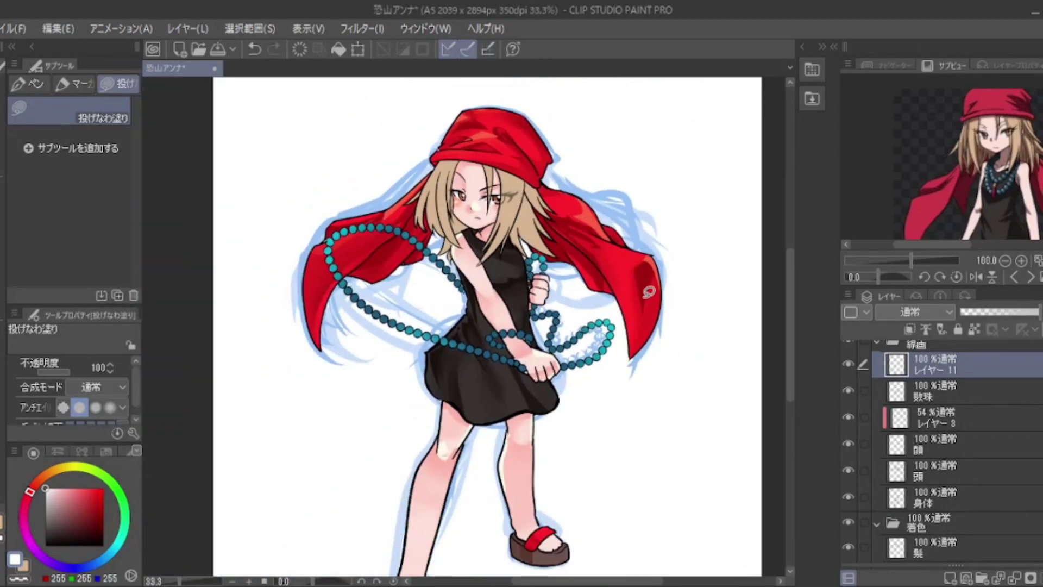
{"action": "scroll", "coordinate": [1014, 470], "scroll_direction": "down", "scroll_amount": 5}
{"action": "left_click", "coordinate": [970, 425]}
{"action": "key", "text": "ctrl+shift+n"}
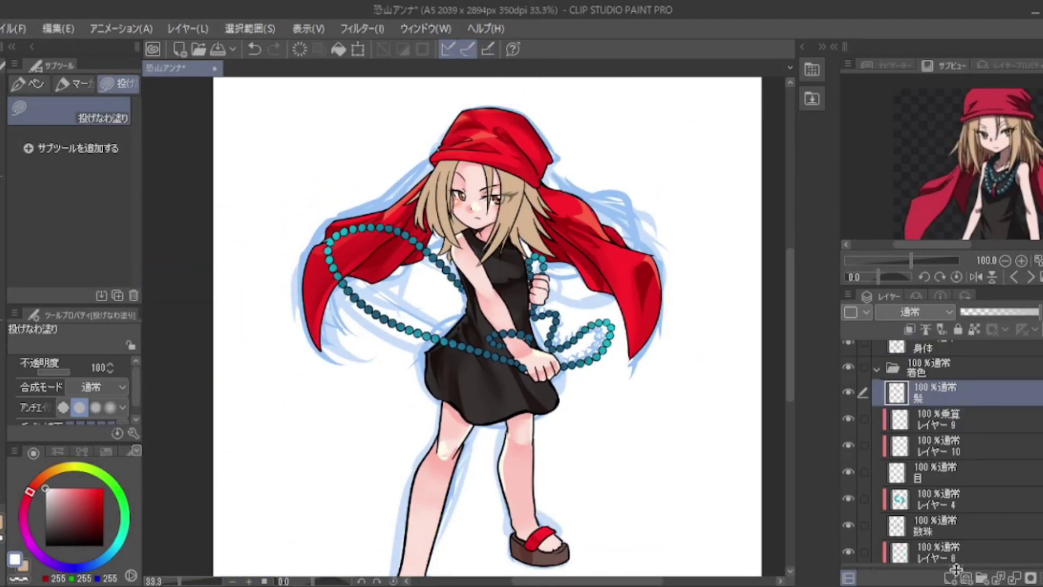
{"action": "left_click", "coordinate": [908, 330]}
{"action": "left_click", "coordinate": [408, 205], "text": "alt"}
{"action": "scroll", "coordinate": [554, 177], "scroll_direction": "up", "scroll_amount": 2}
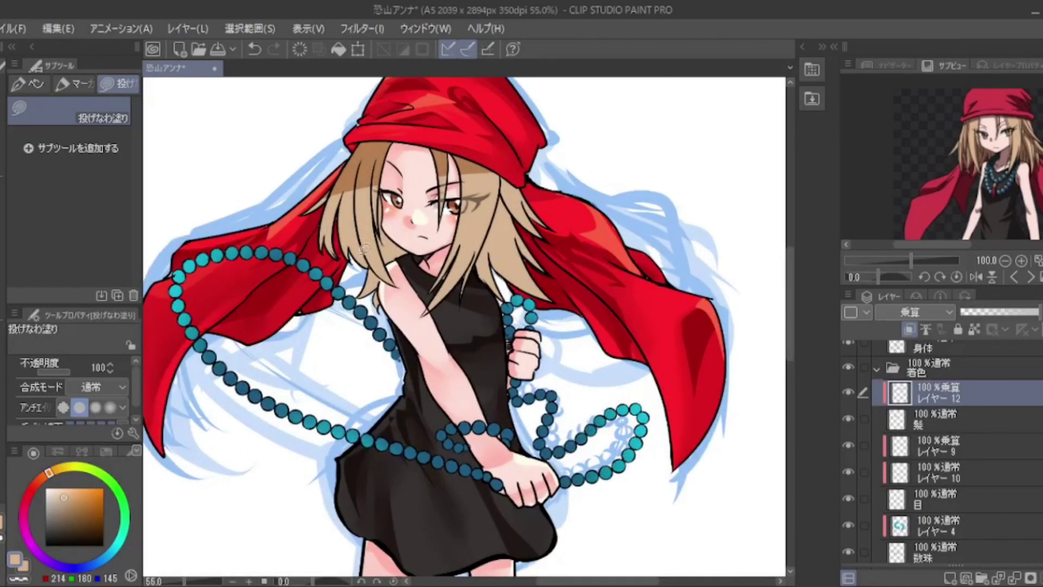
{"action": "mouse_move", "coordinate": [472, 169]}
{"action": "left_mouse_down"}
{"action": "mouse_move", "coordinate": [470, 233]}
{"action": "mouse_move", "coordinate": [491, 296]}
{"action": "mouse_move", "coordinate": [514, 201]}
{"action": "left_mouse_up"}
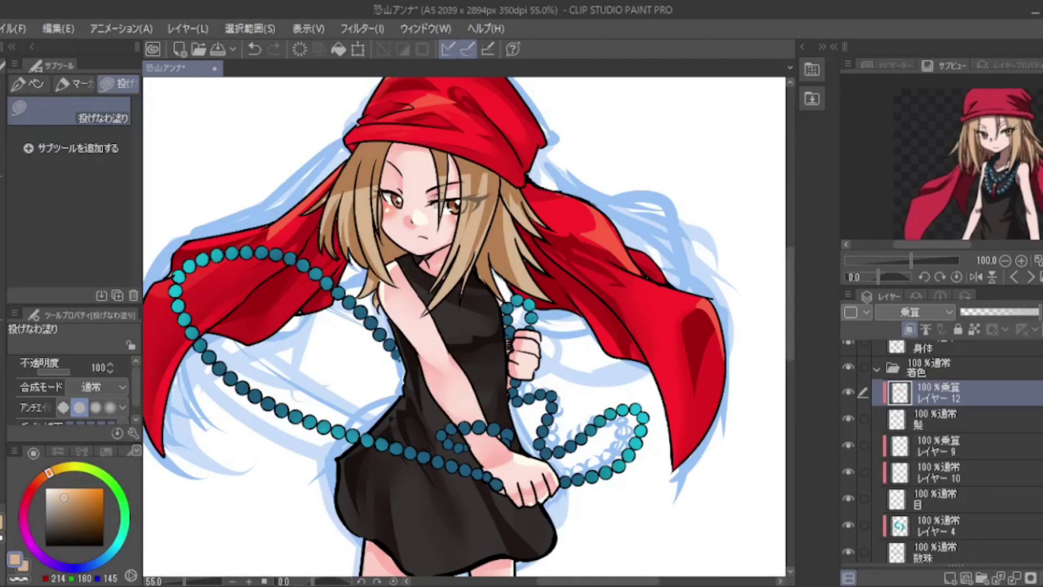
Fill second, darker hair shadows in RGB 172, 139, 105 beneath the hat and between the strands
{"action": "key", "text": "j"}
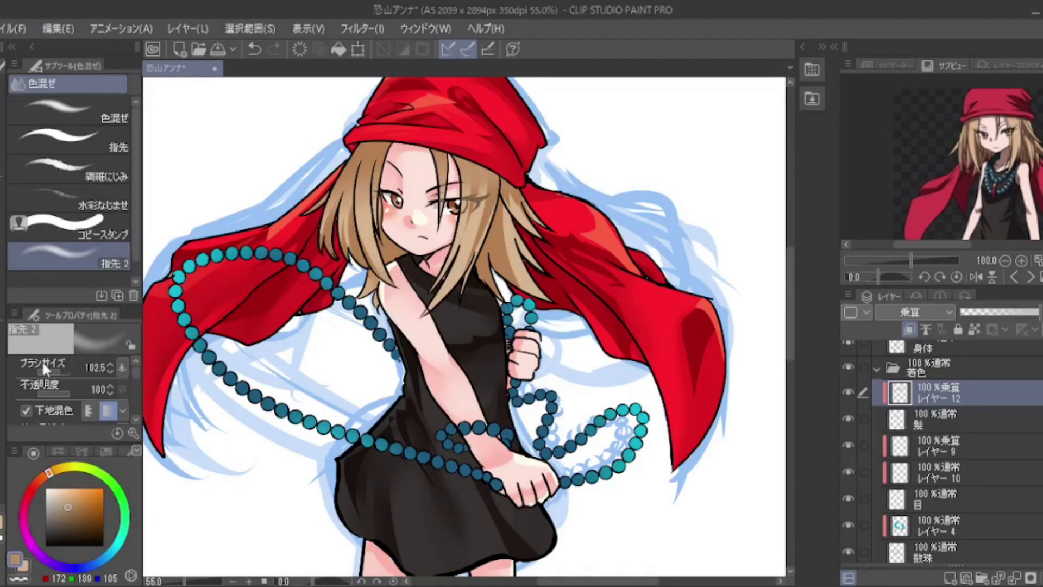
{"action": "key", "text": "p"}
{"action": "mouse_move", "coordinate": [373, 170]}
{"action": "left_mouse_down"}
{"action": "mouse_move", "coordinate": [393, 280]}
{"action": "mouse_move", "coordinate": [451, 266]}
{"action": "mouse_move", "coordinate": [493, 178]}
{"action": "mouse_move", "coordinate": [456, 282]}
{"action": "mouse_move", "coordinate": [522, 293]}
{"action": "mouse_move", "coordinate": [497, 228]}
{"action": "mouse_move", "coordinate": [491, 243]}
{"action": "left_mouse_up"}
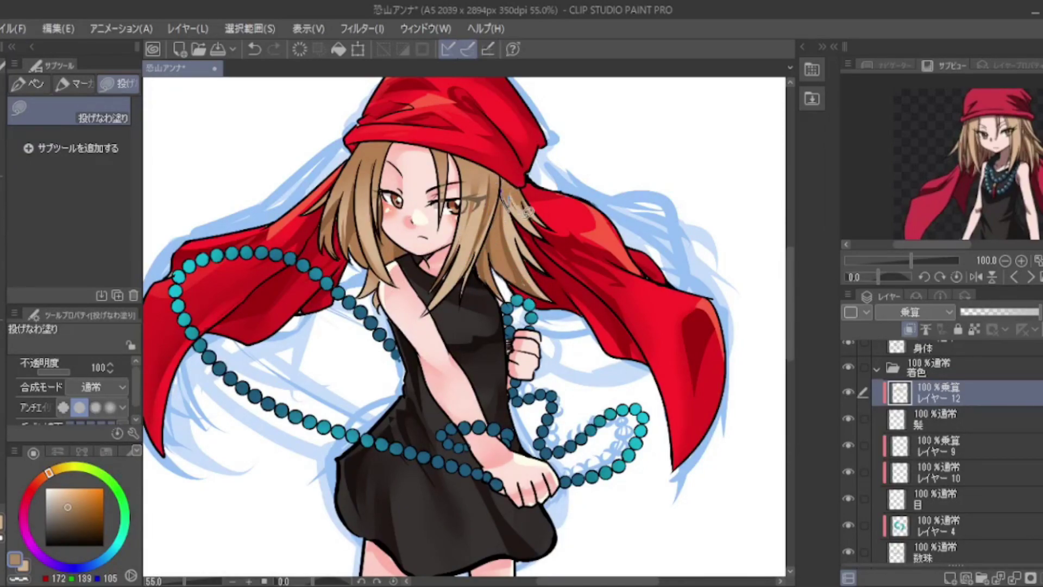
{"action": "mouse_move", "coordinate": [452, 152]}
{"action": "left_mouse_down"}
{"action": "mouse_move", "coordinate": [479, 172]}
{"action": "mouse_move", "coordinate": [508, 182]}
{"action": "left_mouse_up"}
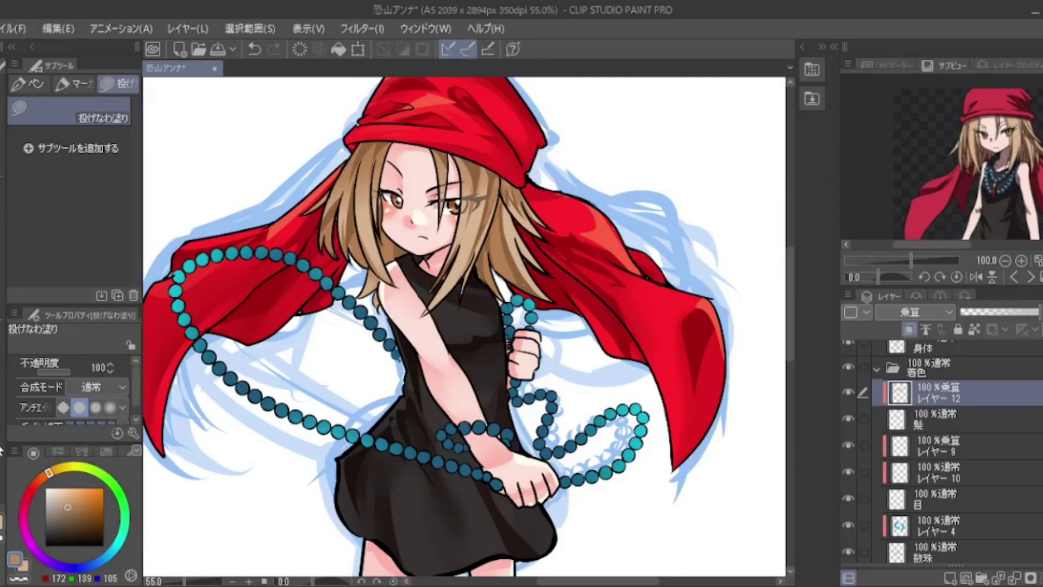
Fill the deepest hair shadows under the hat brim on both sides in dark brown RGB 122, 93, 63
{"action": "left_click", "coordinate": [73, 518]}
{"action": "mouse_move", "coordinate": [369, 131]}
{"action": "left_mouse_down"}
{"action": "mouse_move", "coordinate": [323, 234]}
{"action": "mouse_move", "coordinate": [352, 179]}
{"action": "mouse_move", "coordinate": [348, 256]}
{"action": "mouse_move", "coordinate": [381, 153]}
{"action": "mouse_move", "coordinate": [390, 293]}
{"action": "mouse_move", "coordinate": [353, 212]}
{"action": "left_mouse_up"}
{"action": "mouse_move", "coordinate": [460, 147]}
{"action": "left_mouse_down"}
{"action": "mouse_move", "coordinate": [477, 242]}
{"action": "mouse_move", "coordinate": [484, 148]}
{"action": "mouse_move", "coordinate": [502, 221]}
{"action": "mouse_move", "coordinate": [516, 194]}
{"action": "left_mouse_up"}
Airbrush golden RGB 218, 169, 82 over the hair lengths on a new clipping layer, and smudge the hair shadow edges
{"action": "key", "text": "ctrl+shift+n"}
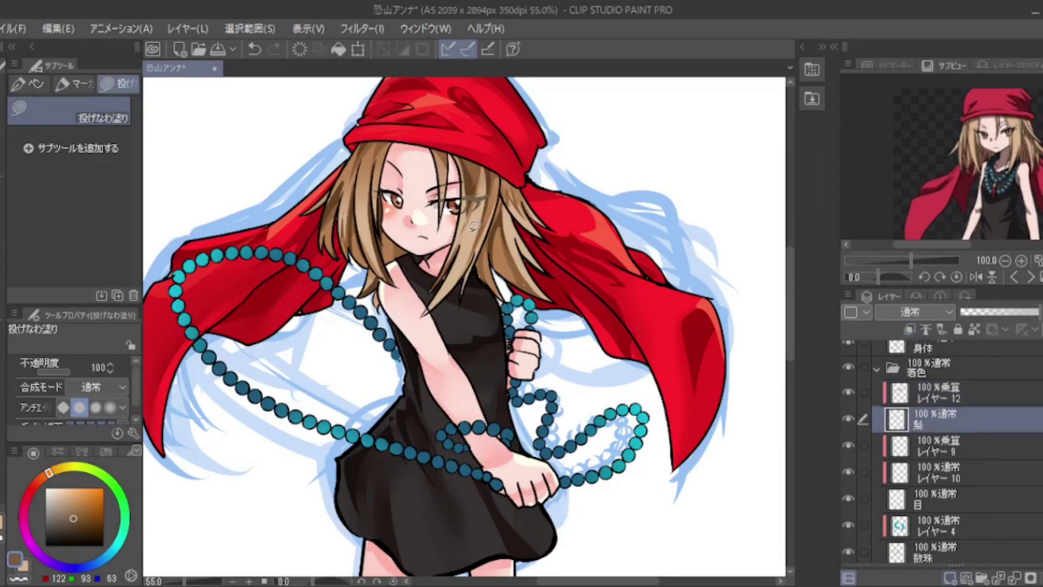
{"action": "key", "text": "b"}
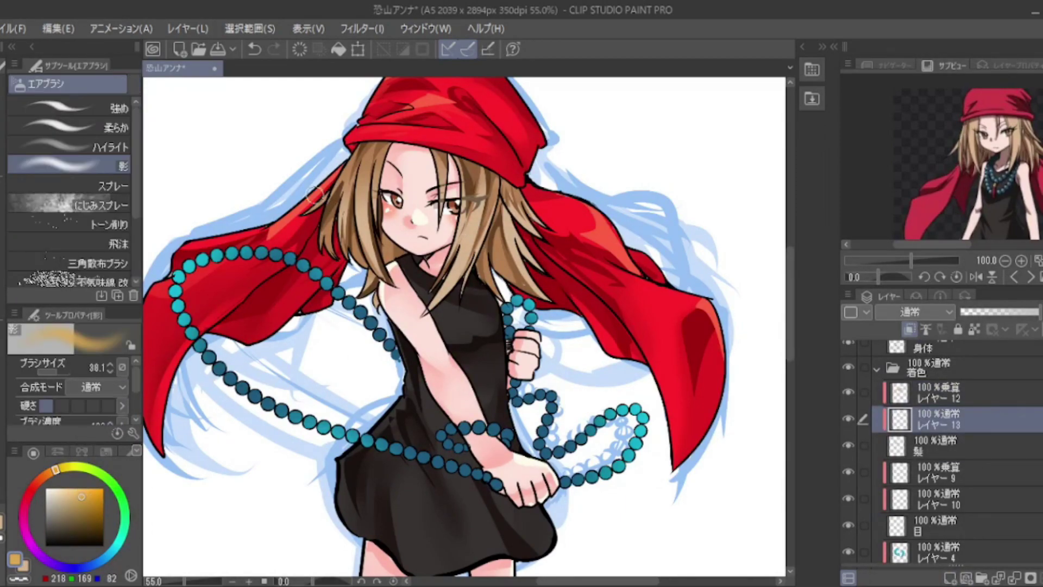
{"action": "left_click_drag", "start_coordinate": [505, 272], "coordinate": [456, 212]}
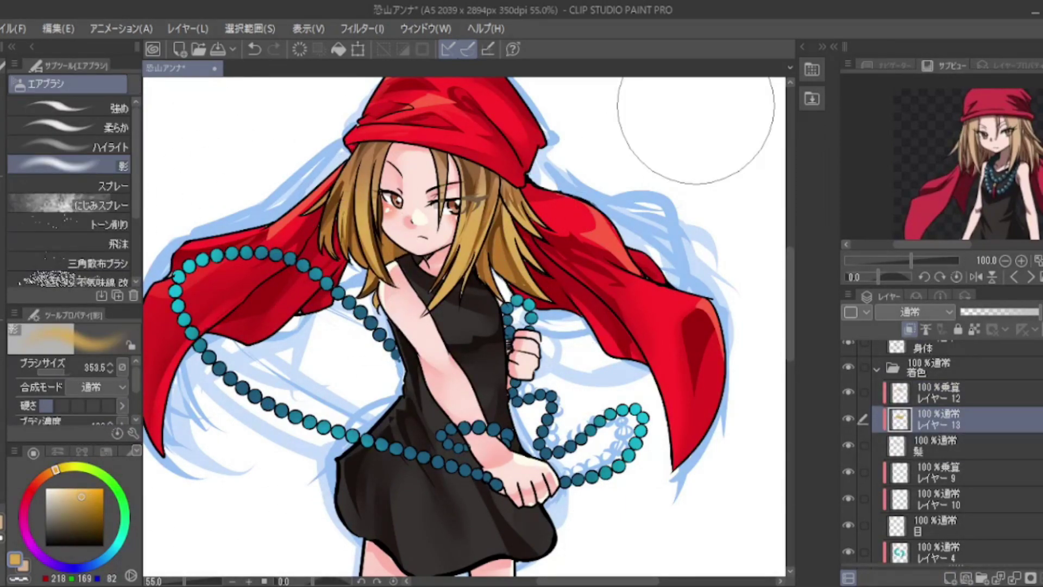
{"action": "key", "text": "alt+bracketright"}
{"action": "key", "text": "j"}
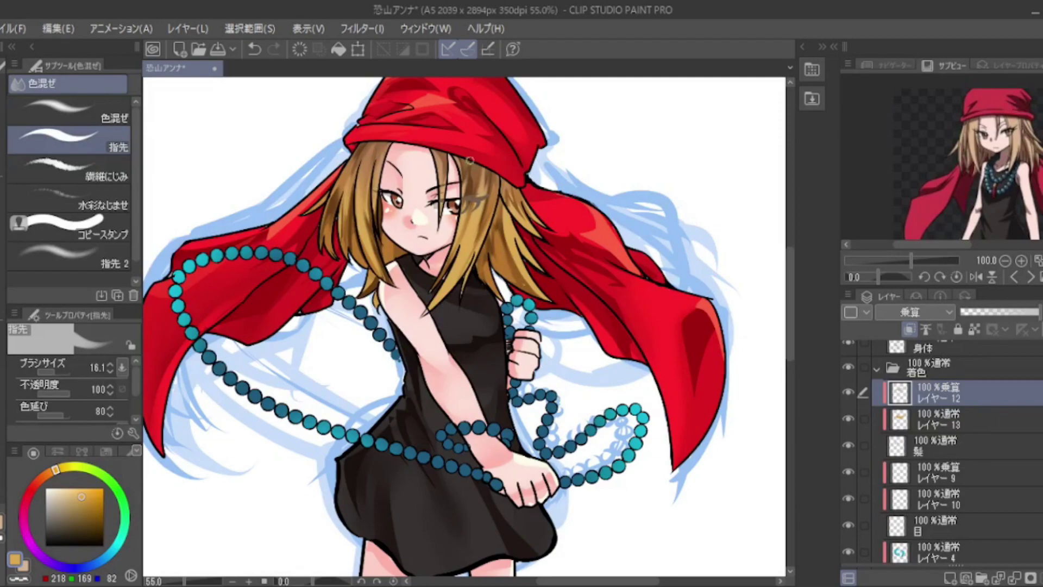
Fill hair highlights in pale yellow RGB 255, 214, 142 on a new clipping layer above the hair shadows
{"action": "key", "text": "ctrl+shift+n"}
{"action": "scroll", "coordinate": [386, 234], "scroll_direction": "up", "scroll_amount": 2}
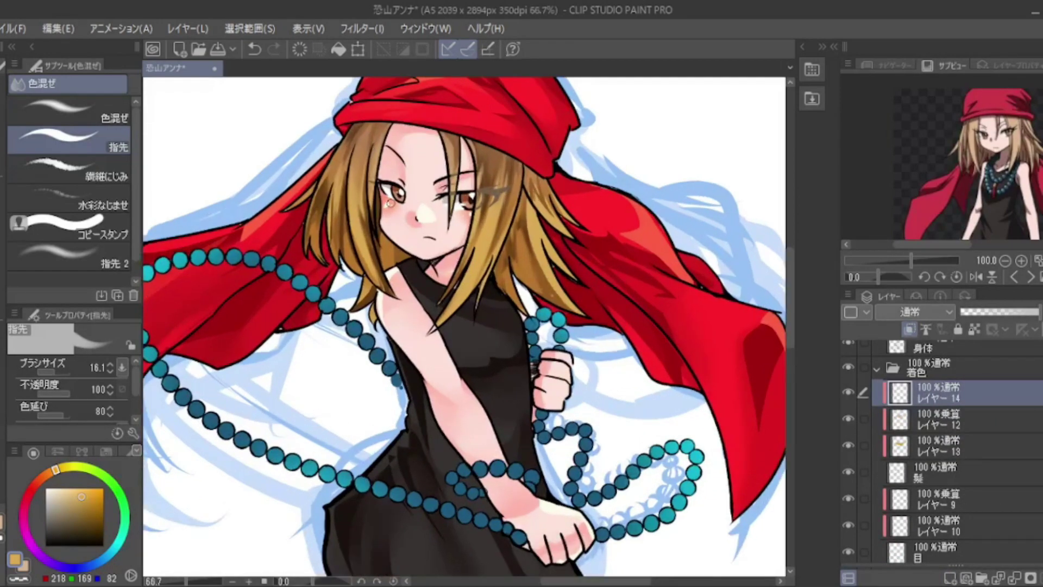
{"action": "key", "text": "b"}
{"action": "key", "text": "p"}
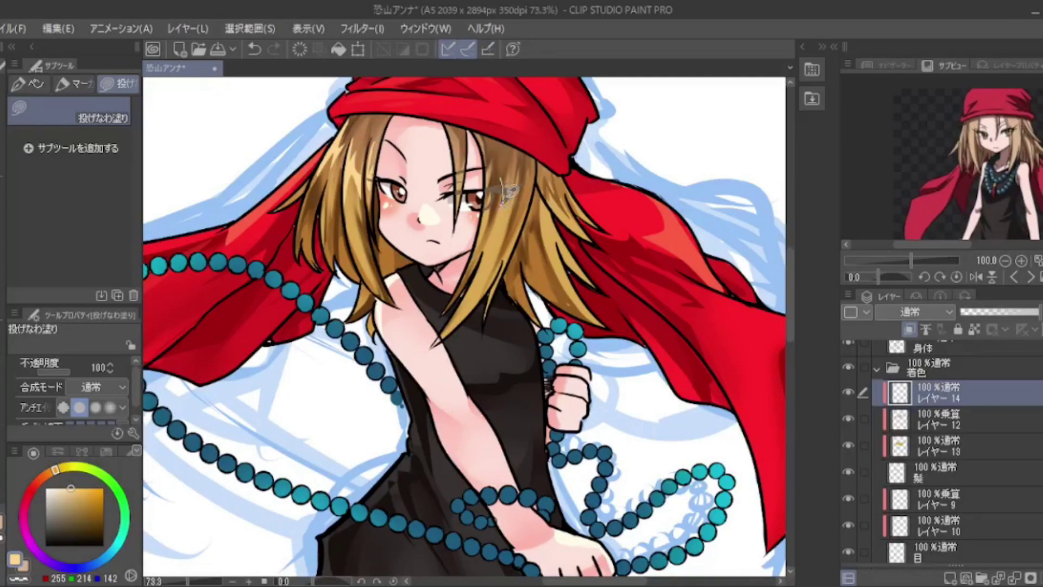
Recolor the eye and brow lines seen through the hair in brown RGB 104, 78, 32 on their clipping layer at 81% opacity
{"action": "scroll", "coordinate": [950, 434], "scroll_direction": "up", "scroll_amount": 4}
{"action": "left_click", "coordinate": [956, 378]}
{"action": "left_click", "coordinate": [470, 268], "text": "alt"}
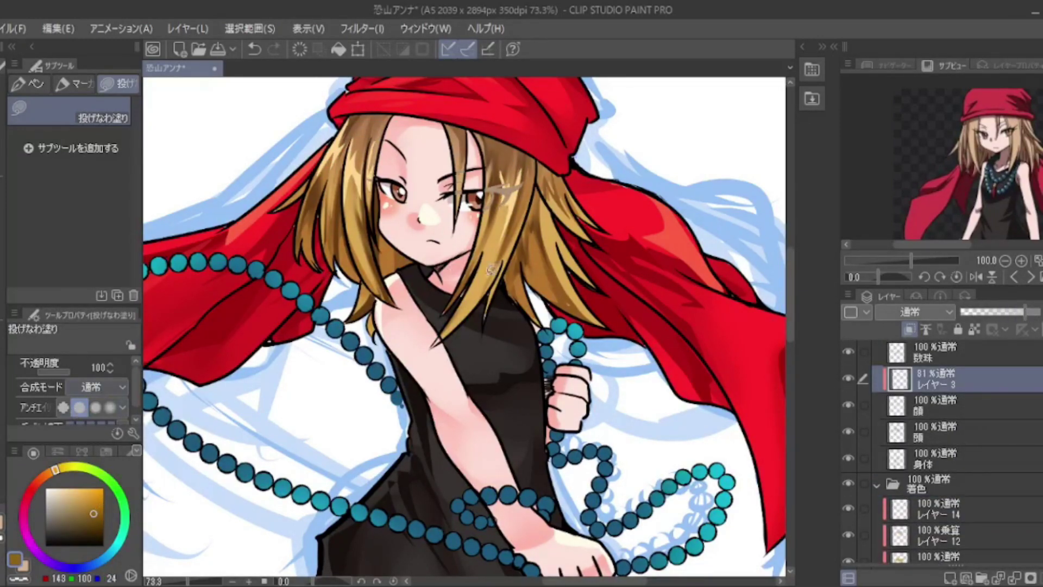
{"action": "key", "text": "b"}
{"action": "left_click", "coordinate": [503, 194], "text": "alt"}
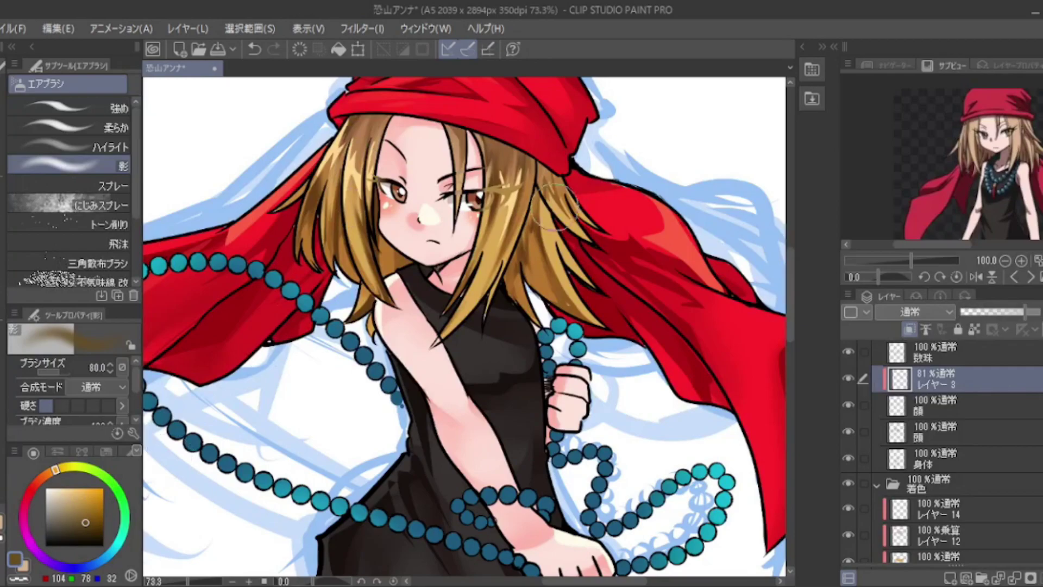
Fill small highlights in light blue RGB 198, 234, 255 on the large loop's beads, using a new clipping layer above the bead colors
{"action": "scroll", "coordinate": [538, 348], "scroll_direction": "down", "scroll_amount": 3}
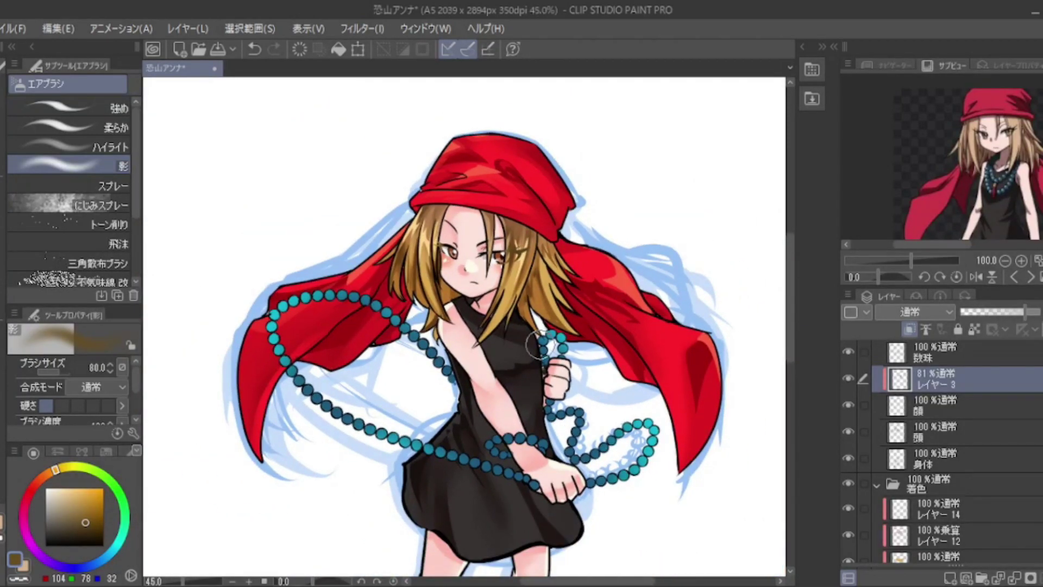
{"action": "scroll", "coordinate": [537, 347], "scroll_direction": "down", "scroll_amount": 3}
{"action": "scroll", "coordinate": [950, 461], "scroll_direction": "down", "scroll_amount": 6}
{"action": "left_click", "coordinate": [934, 521]}
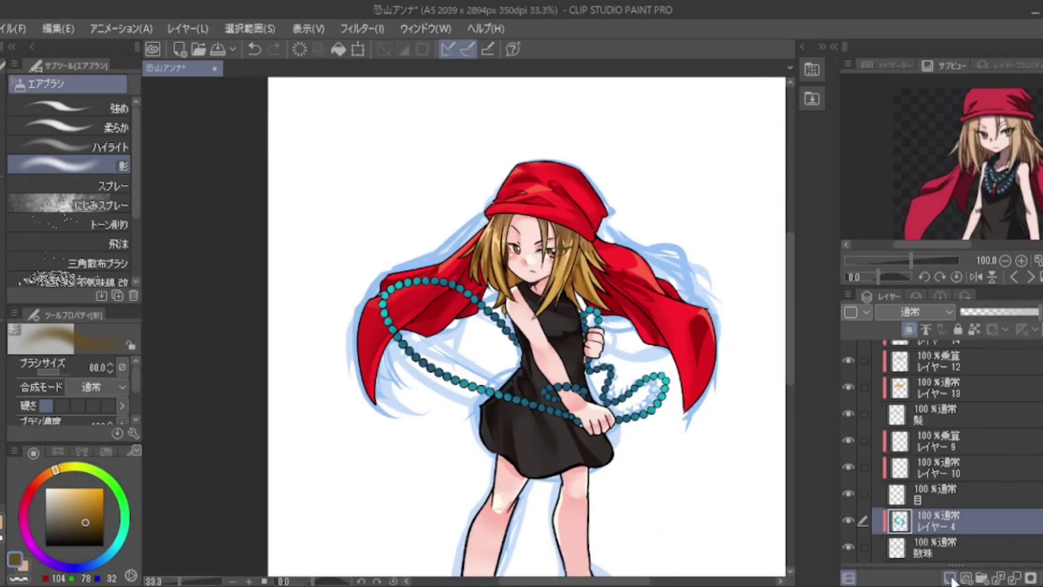
{"action": "left_click", "coordinate": [950, 579]}
{"action": "scroll", "coordinate": [435, 326], "scroll_direction": "up", "scroll_amount": 4}
{"action": "left_click", "coordinate": [429, 244], "text": "alt"}
{"action": "scroll", "coordinate": [426, 239], "scroll_direction": "up", "scroll_amount": 3}
{"action": "key", "text": "p"}
{"action": "left_click", "coordinate": [58, 488]}
{"action": "left_click_drag", "start_coordinate": [297, 183], "coordinate": [303, 185]}
{"action": "left_click_drag", "start_coordinate": [320, 172], "coordinate": [326, 172]}
{"action": "left_click_drag", "start_coordinate": [343, 166], "coordinate": [373, 161]}
{"action": "left_click_drag", "start_coordinate": [391, 158], "coordinate": [398, 159]}
{"action": "left_click_drag", "start_coordinate": [415, 158], "coordinate": [466, 171]}
{"action": "left_click_drag", "start_coordinate": [282, 201], "coordinate": [287, 202]}
{"action": "left_click_drag", "start_coordinate": [277, 222], "coordinate": [285, 247]}
{"action": "left_click_drag", "start_coordinate": [291, 267], "coordinate": [309, 291]}
{"action": "left_click_drag", "start_coordinate": [316, 310], "coordinate": [322, 310]}
{"action": "left_click_drag", "start_coordinate": [330, 328], "coordinate": [336, 329]}
{"action": "left_click_drag", "start_coordinate": [366, 362], "coordinate": [371, 363]}
{"action": "left_click_drag", "start_coordinate": [427, 403], "coordinate": [432, 405]}
{"action": "left_click_drag", "start_coordinate": [446, 416], "coordinate": [452, 419]}
{"action": "left_click_drag", "start_coordinate": [469, 428], "coordinate": [474, 430]}
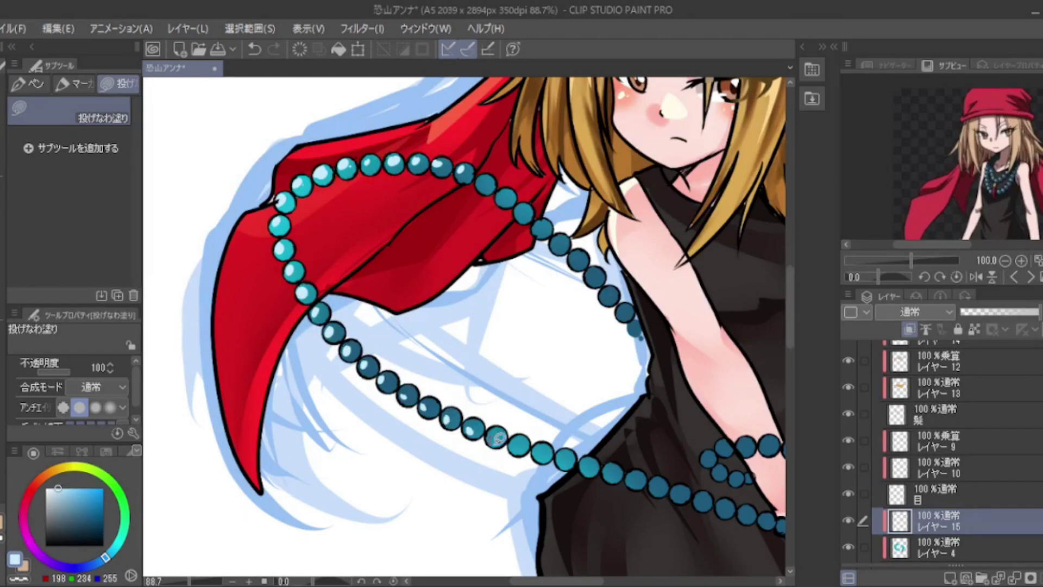
{"action": "left_click_drag", "start_coordinate": [489, 178], "coordinate": [495, 180]}
{"action": "left_click_drag", "start_coordinate": [504, 192], "coordinate": [510, 194]}
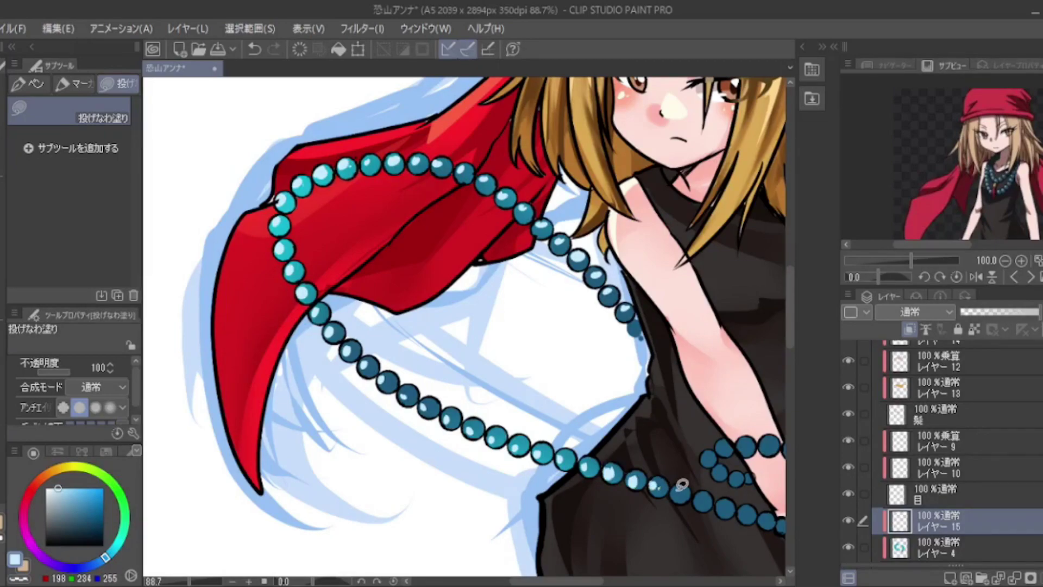
Add the same light blue highlights to the remaining beads around the arm, the hands and the small loop
{"action": "key", "text": "ctrl+0"}
{"action": "key", "text": "h"}
{"action": "scroll", "coordinate": [399, 418], "scroll_direction": "up", "scroll_amount": 3}
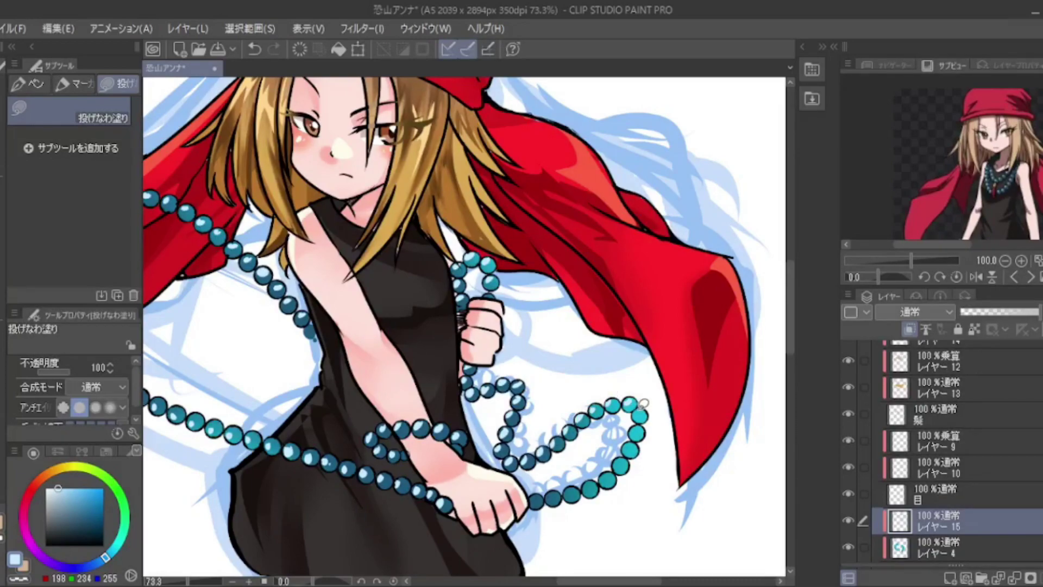
Shade the undersides of all beads in RGB 31, 91, 126 on a new clipped multiply layer beneath the bead highlights
{"action": "scroll", "coordinate": [584, 391], "scroll_direction": "down", "scroll_amount": 3}
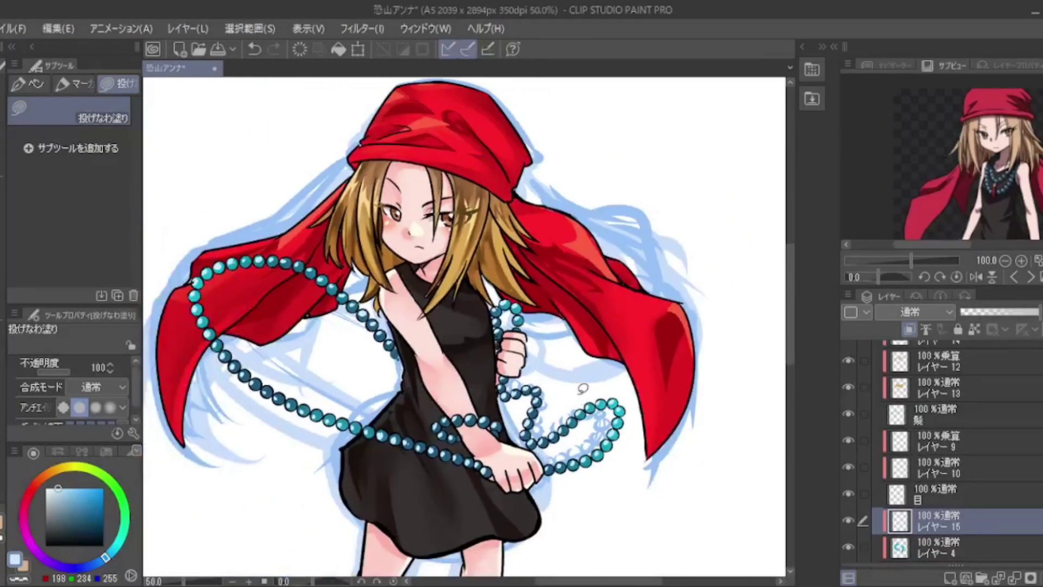
{"action": "key", "text": "ctrl+shift+n"}
{"action": "left_click", "coordinate": [463, 455], "text": "alt"}
{"action": "scroll", "coordinate": [265, 400], "scroll_direction": "up", "scroll_amount": 2}
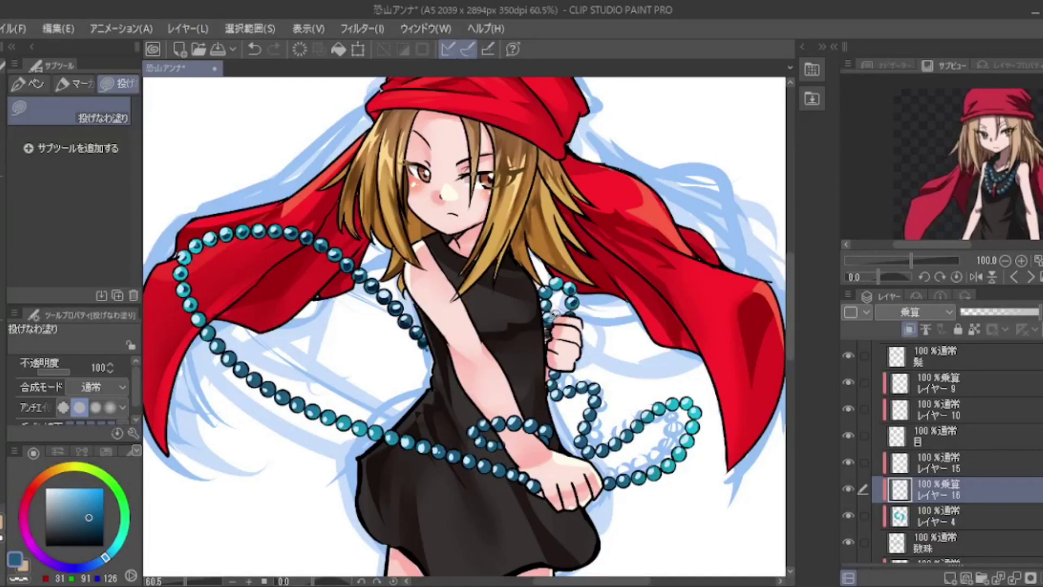
{"action": "left_click_drag", "start_coordinate": [601, 412], "coordinate": [592, 452]}
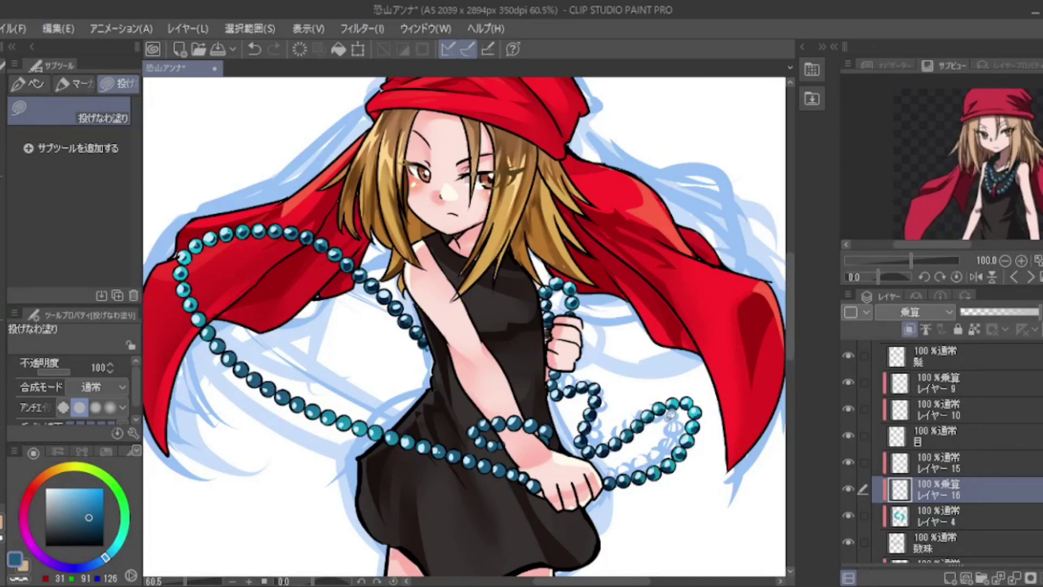
{"action": "scroll", "coordinate": [671, 414], "scroll_direction": "up", "scroll_amount": 2}
{"action": "mouse_move", "coordinate": [606, 448]}
{"action": "left_mouse_down"}
{"action": "mouse_move", "coordinate": [319, 351]}
{"action": "mouse_move", "coordinate": [307, 319]}
{"action": "mouse_move", "coordinate": [266, 328]}
{"action": "mouse_move", "coordinate": [169, 221]}
{"action": "left_mouse_up"}
Add brighter near-white highlights in RGB 237, 253, 255 to the large loop's beads on the bead highlight layer
{"action": "scroll", "coordinate": [169, 221], "scroll_direction": "down", "scroll_amount": 3}
{"action": "key", "text": "alt+bracketright"}
{"action": "scroll", "coordinate": [665, 581], "scroll_direction": "up", "scroll_amount": 3}
{"action": "left_click", "coordinate": [49, 488]}
{"action": "left_click", "coordinate": [116, 551]}
{"action": "mouse_move", "coordinate": [297, 126]}
{"action": "left_mouse_down"}
{"action": "mouse_move", "coordinate": [353, 96]}
{"action": "mouse_move", "coordinate": [443, 87]}
{"action": "mouse_move", "coordinate": [494, 103]}
{"action": "mouse_move", "coordinate": [317, 225]}
{"action": "left_mouse_up"}
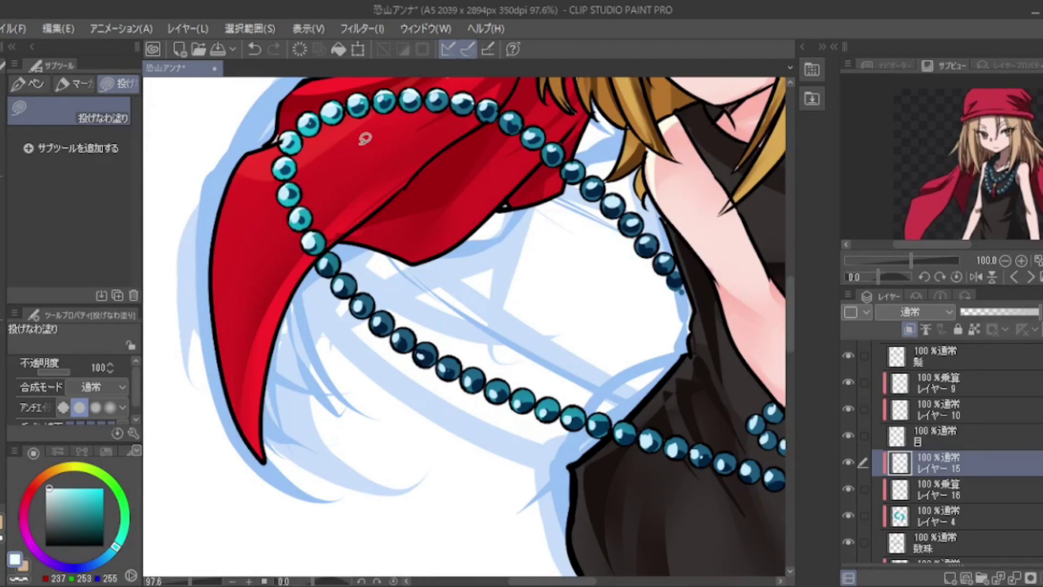
Add brighter hair highlights in cream RGB 255, 233, 195 on the hair highlight layer
{"action": "key", "text": "ctrl+0"}
{"action": "scroll", "coordinate": [934, 462], "scroll_direction": "up", "scroll_amount": 3}
{"action": "left_click", "coordinate": [884, 375]}
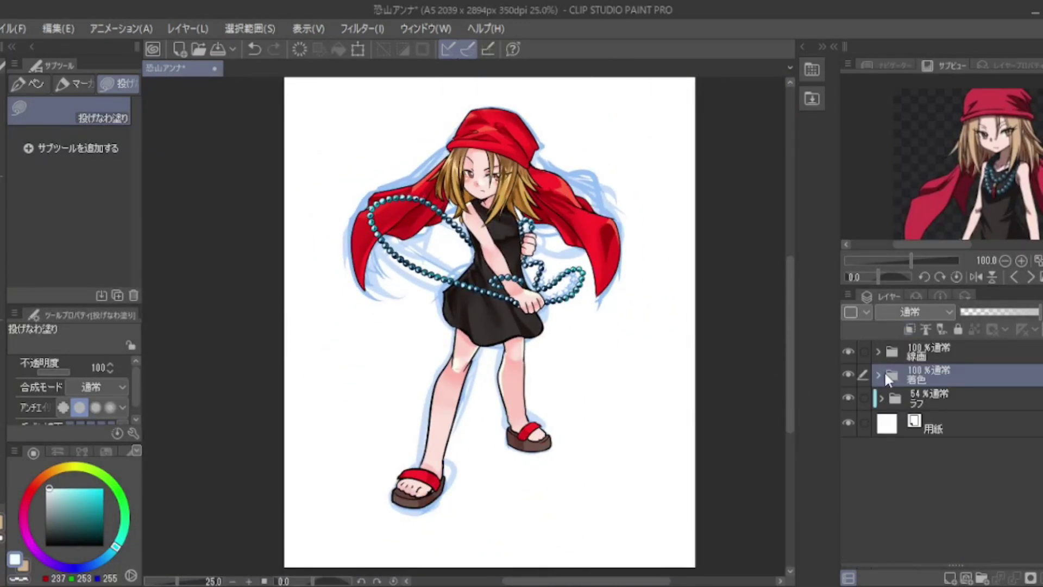
{"action": "left_click", "coordinate": [879, 375]}
{"action": "scroll", "coordinate": [463, 158], "scroll_direction": "up", "scroll_amount": 5}
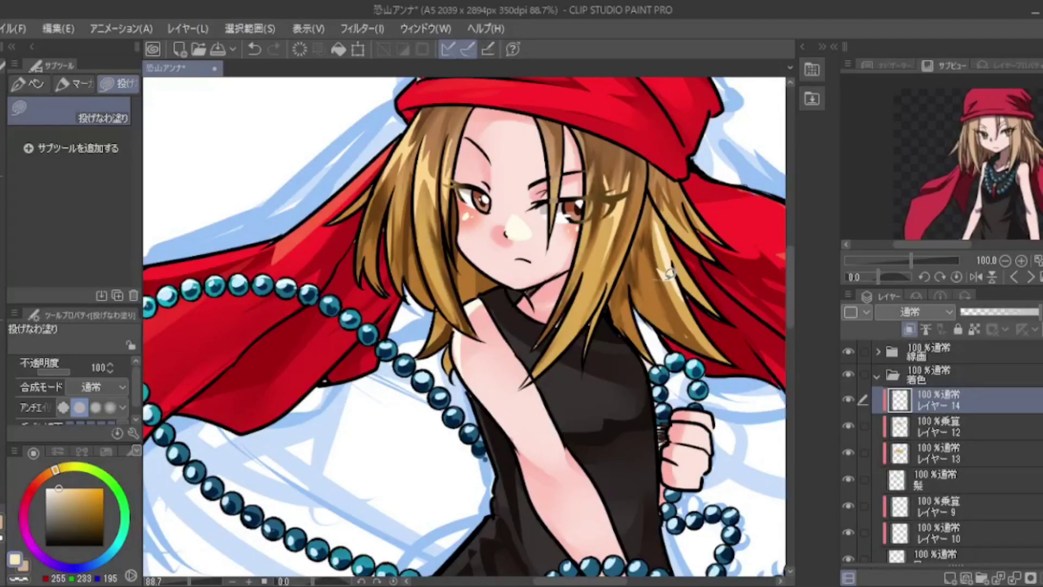
{"action": "mouse_move", "coordinate": [655, 278]}
{"action": "left_mouse_down"}
{"action": "mouse_move", "coordinate": [700, 233]}
{"action": "mouse_move", "coordinate": [635, 271]}
{"action": "mouse_move", "coordinate": [614, 255]}
{"action": "mouse_move", "coordinate": [646, 283]}
{"action": "left_mouse_up"}
Hide the rough sketch and paper layers, and crop the canvas closely around the character to 1404 x 2036 px
{"action": "scroll", "coordinate": [421, 153], "scroll_direction": "down", "scroll_amount": 6}
{"action": "left_click", "coordinate": [877, 375]}
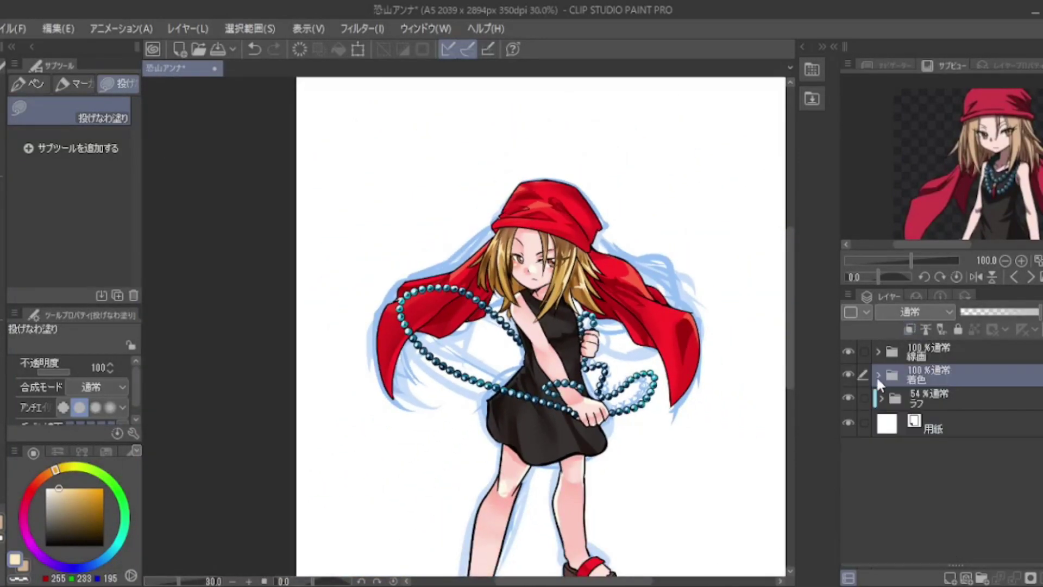
{"action": "left_click", "coordinate": [59, 29]}
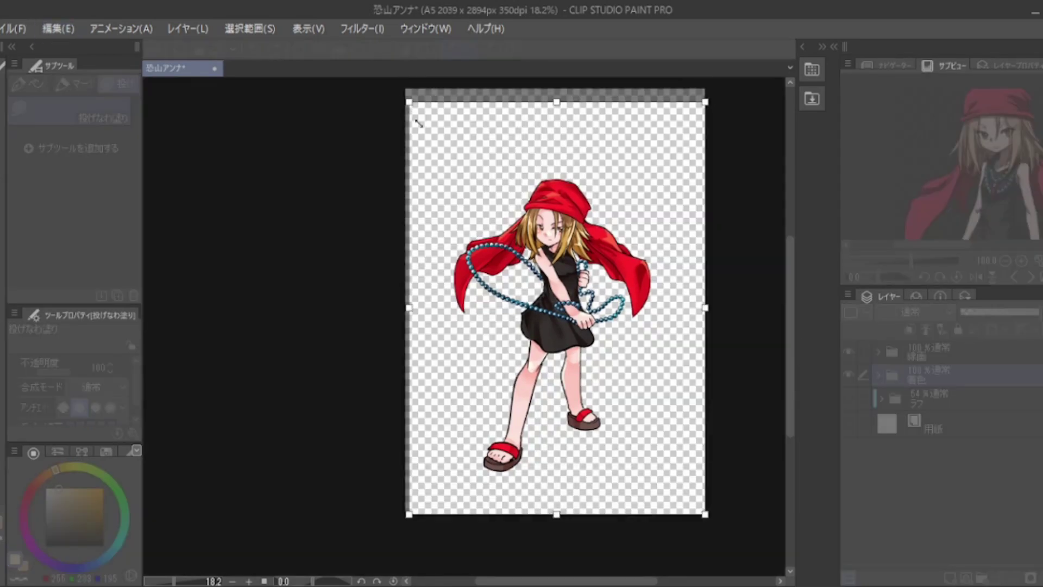
{"action": "left_click_drag", "start_coordinate": [705, 343], "coordinate": [654, 343]}
{"action": "left_click_drag", "start_coordinate": [571, 515], "coordinate": [570, 474]}
{"action": "key", "text": "Return"}
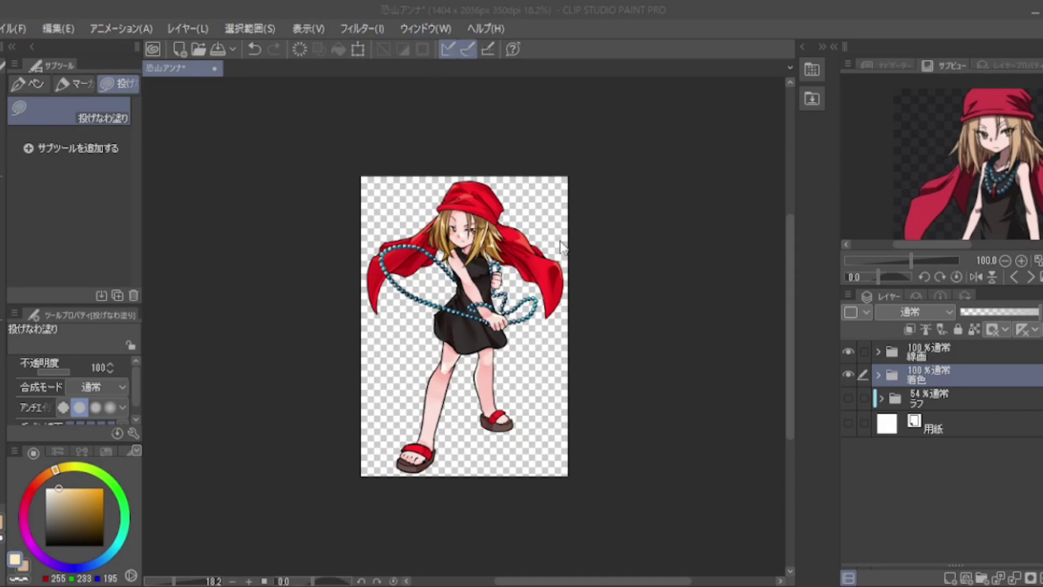
{"action": "scroll", "coordinate": [560, 239], "scroll_direction": "up", "scroll_amount": 3}
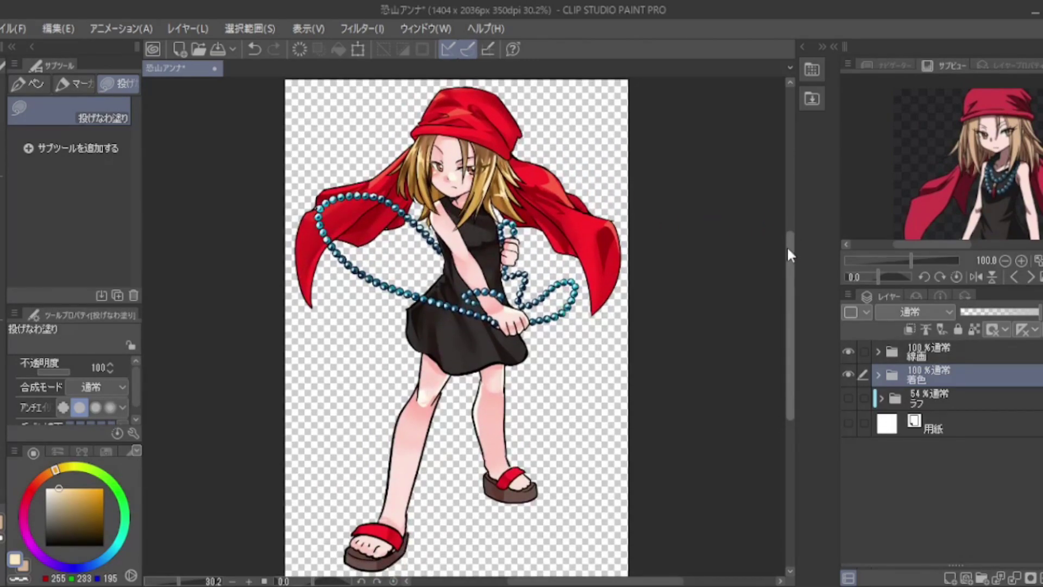